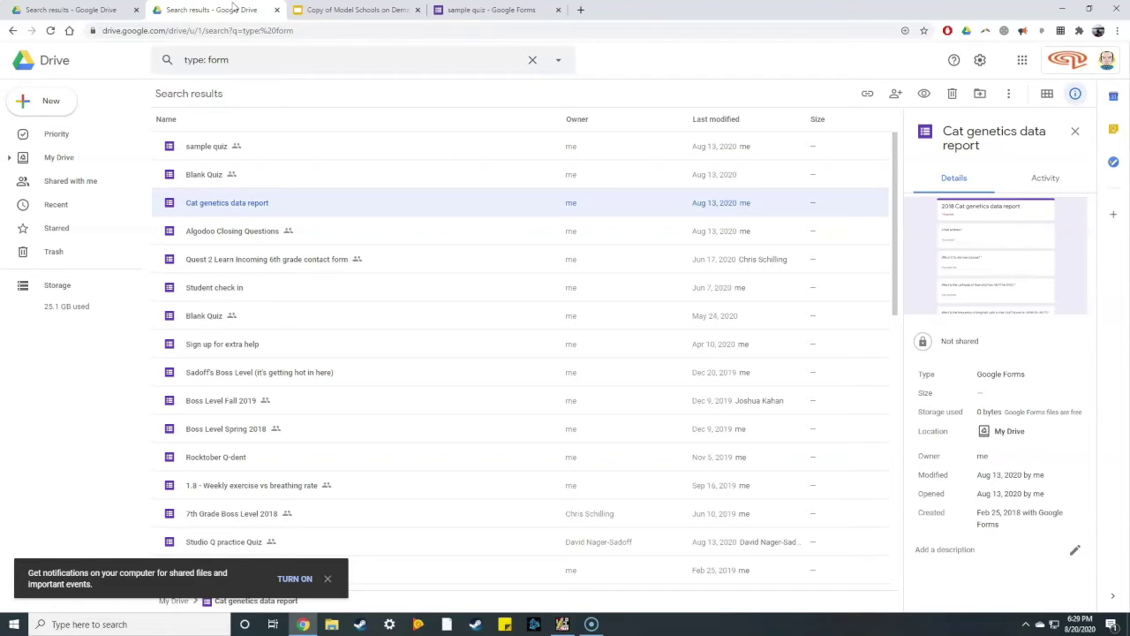
Step: Create a new blank Google Form from Google Drive
left_click(213, 121)
left_click(55, 98)
mouse_move(97, 242)
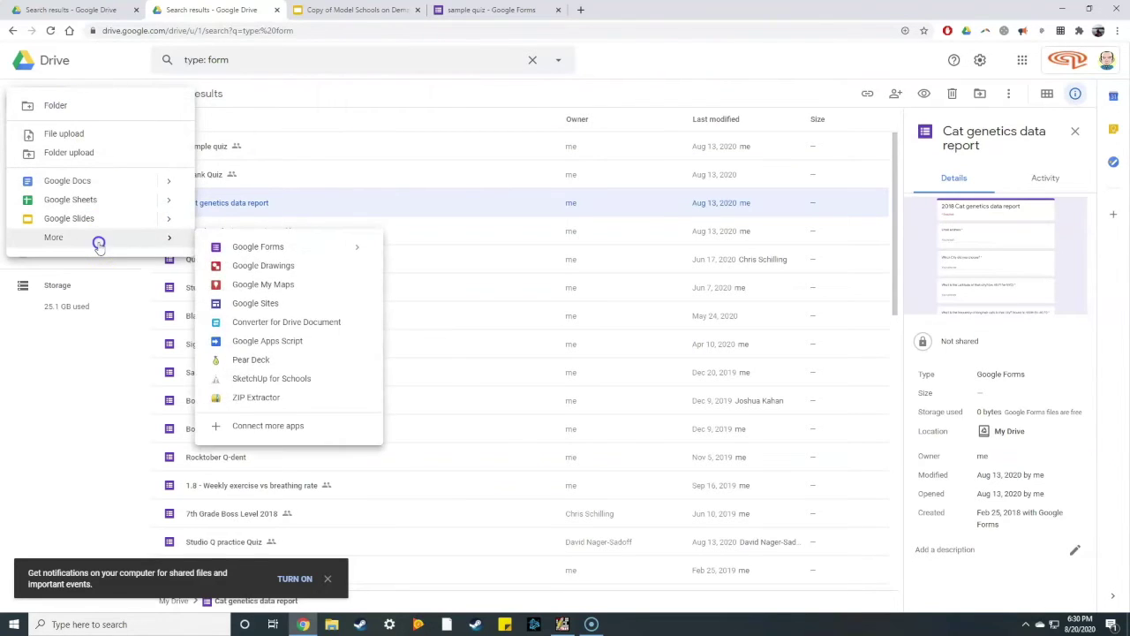
left_click(309, 256)
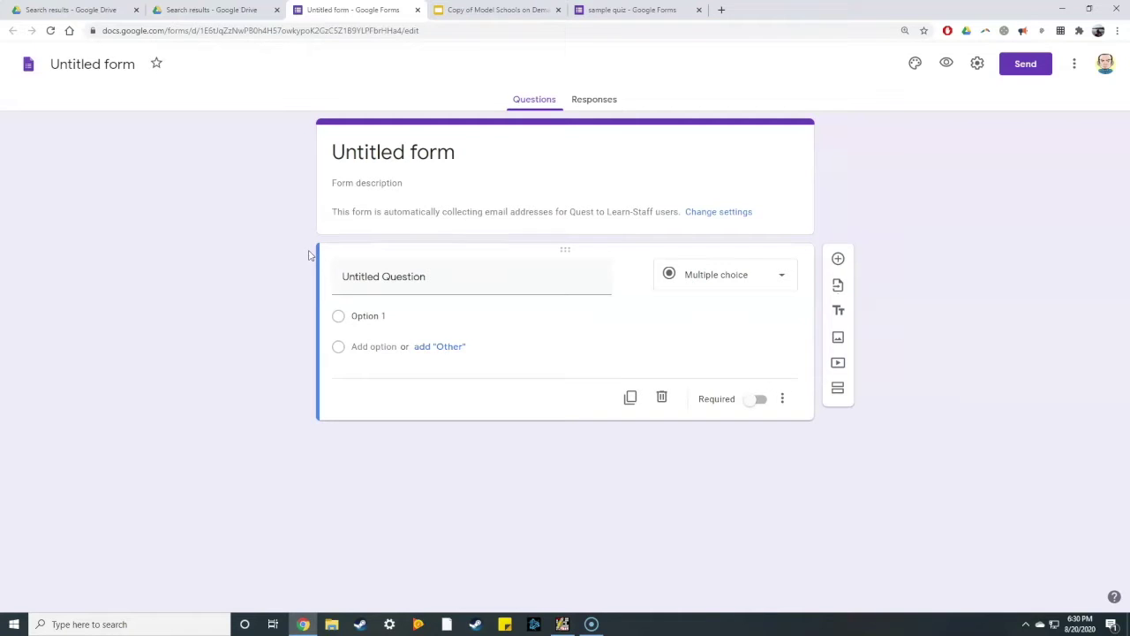
Step: Review the form's general and presentation settings, enable making it a quiz, and save the settings
left_click(915, 63)
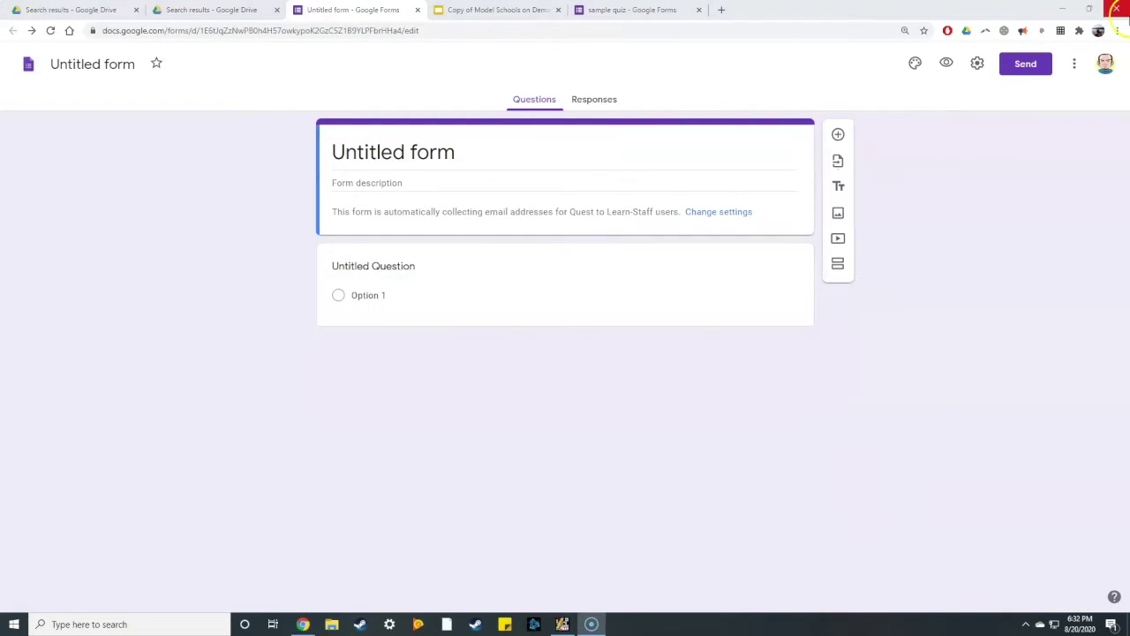
left_click(731, 212)
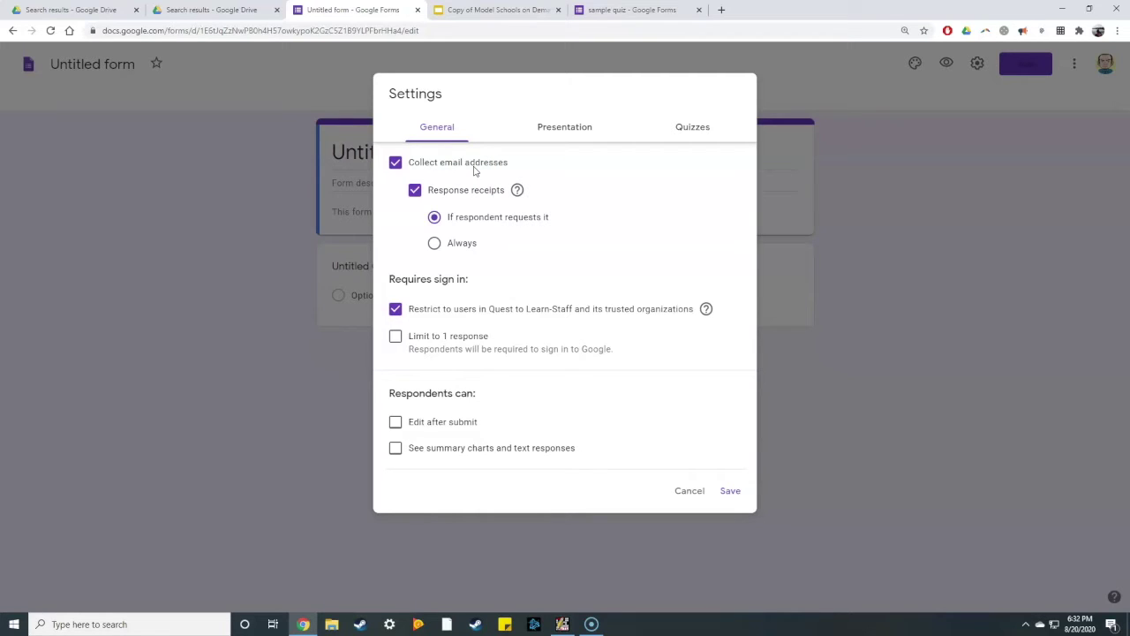
left_click(545, 128)
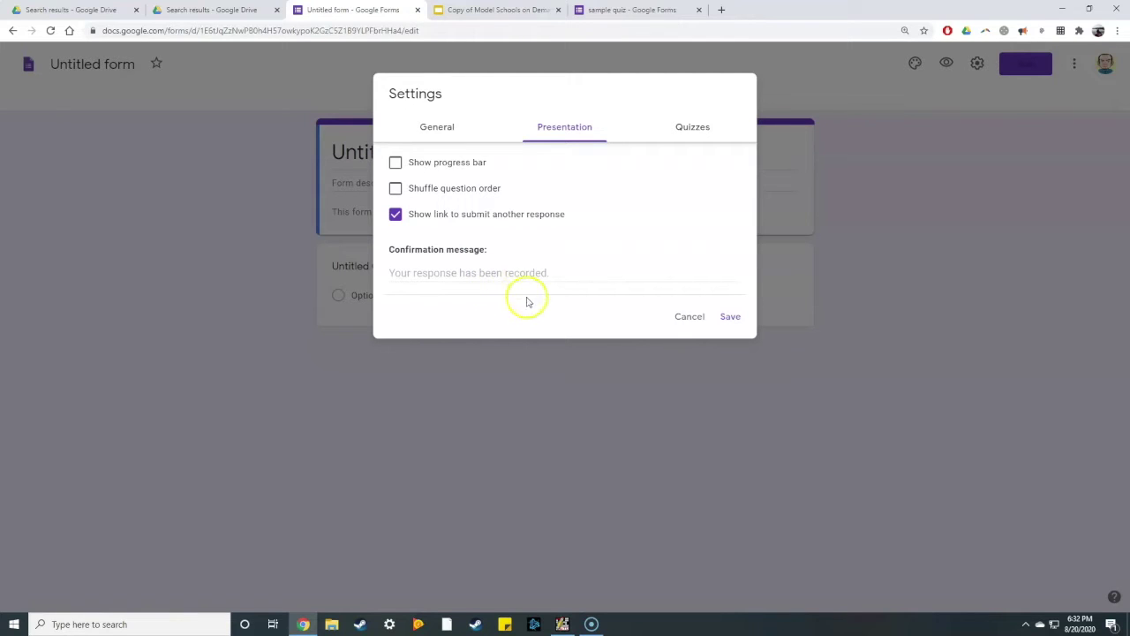
left_click(681, 125)
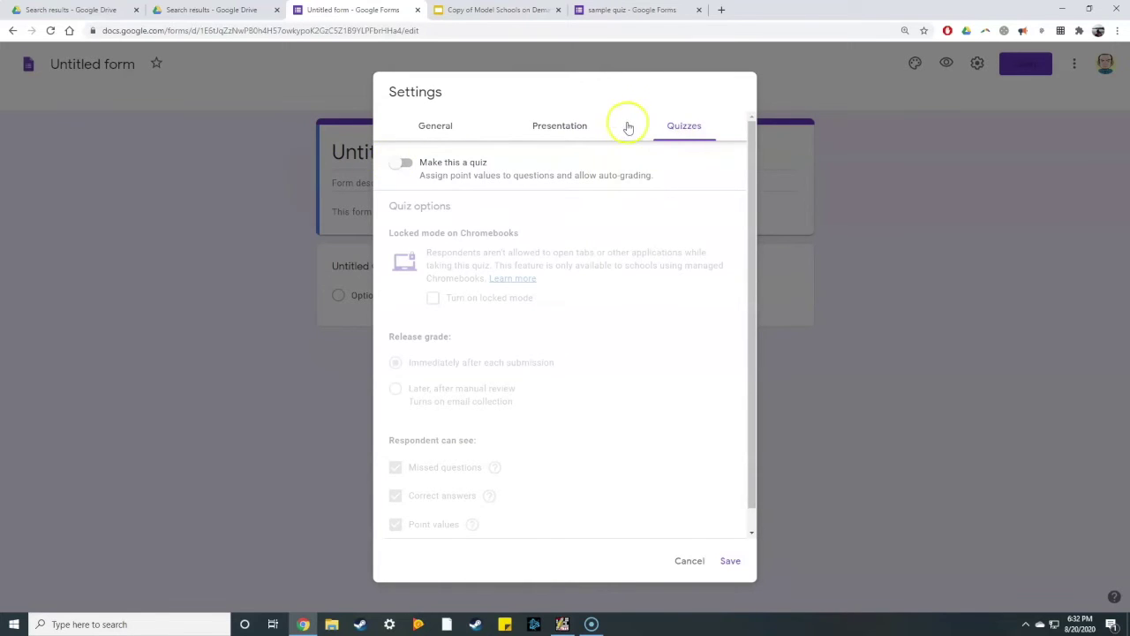
left_click(399, 164)
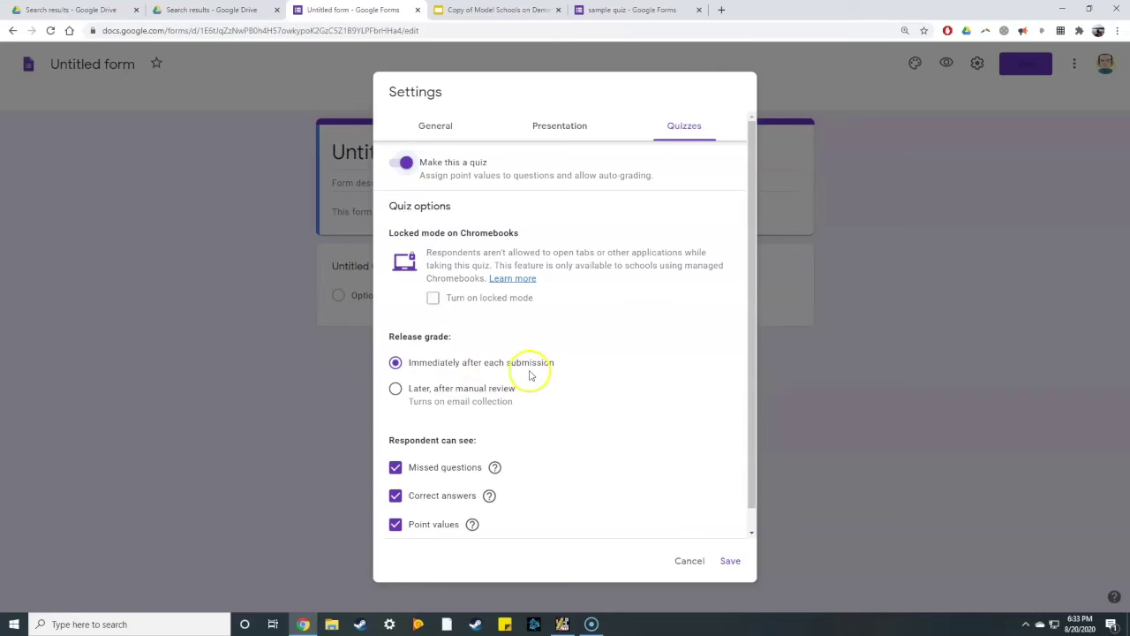
scroll(512, 372, "down", 1)
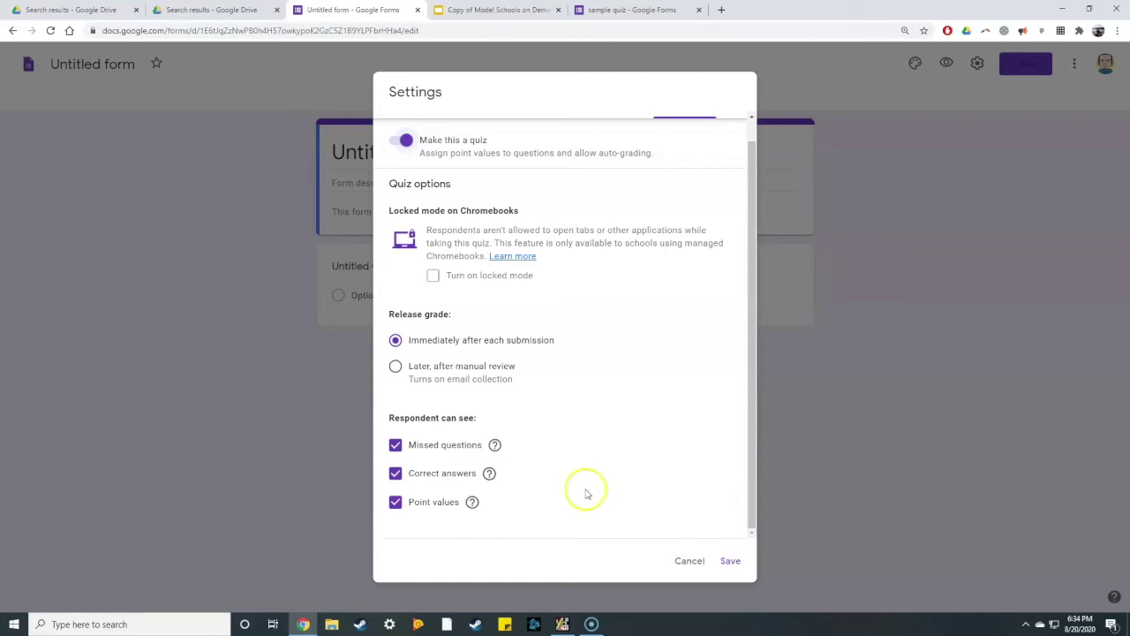
left_click(724, 556)
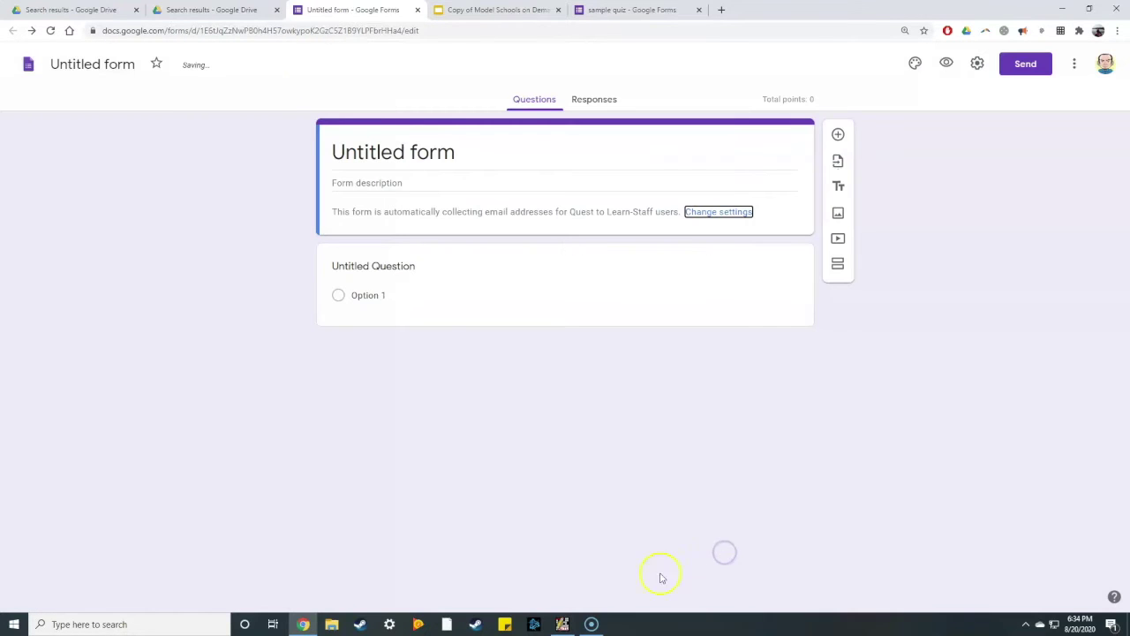
Step: Title the form "Sample quiz" and leave its description empty
left_click(394, 161)
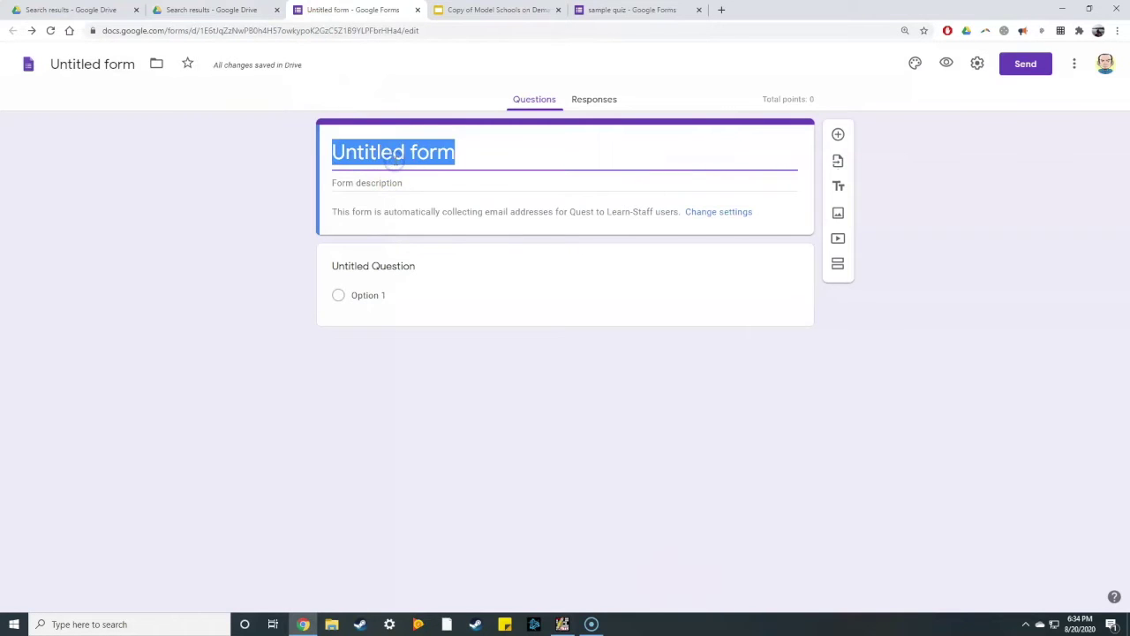
type("S")
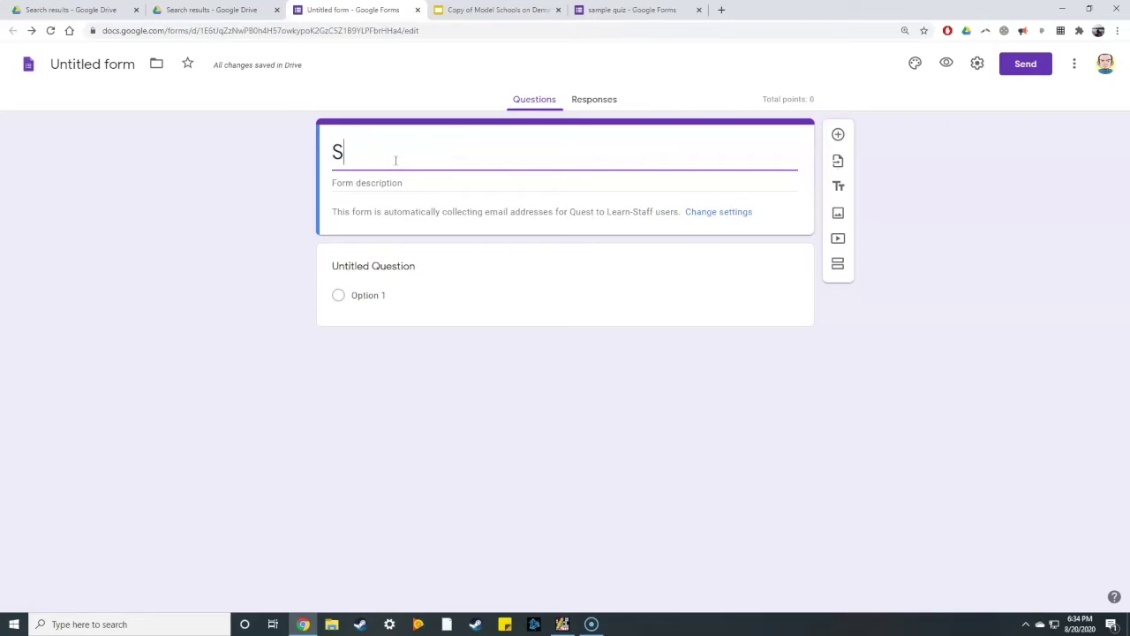
type("ample quiz")
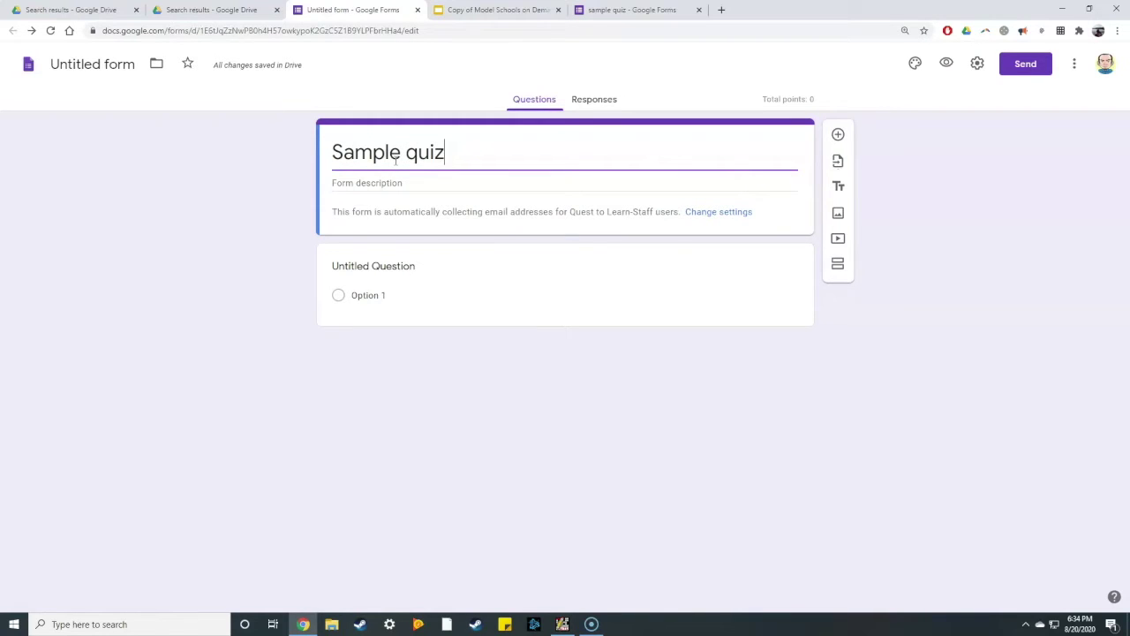
left_click(396, 183)
left_click(417, 190)
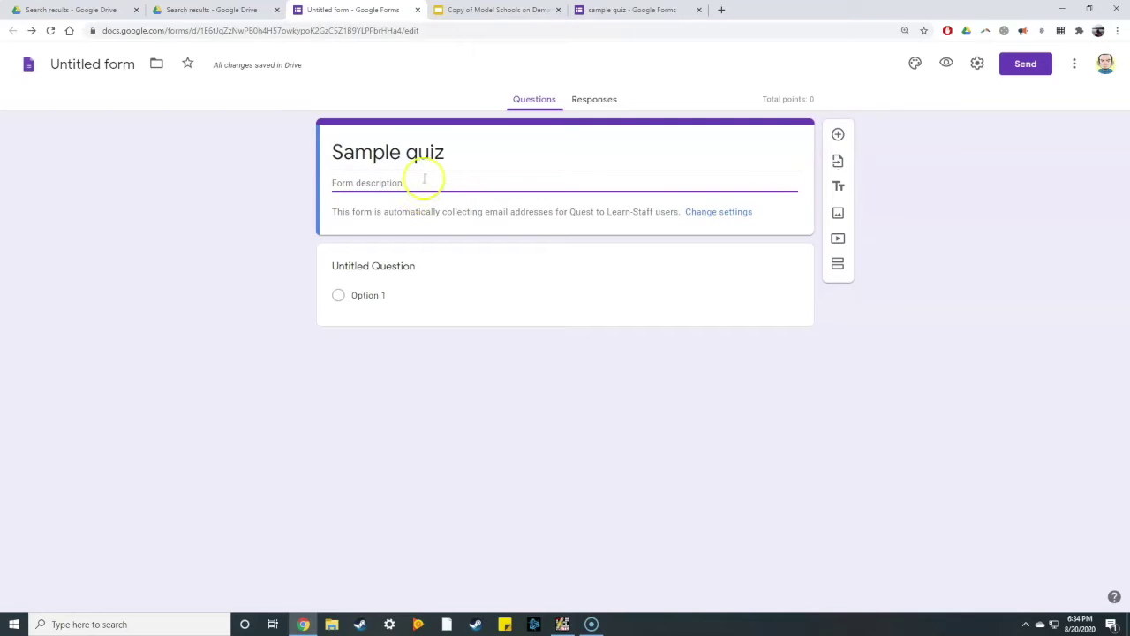
Step: Word the first question as "What is your first name?"
left_click(390, 264)
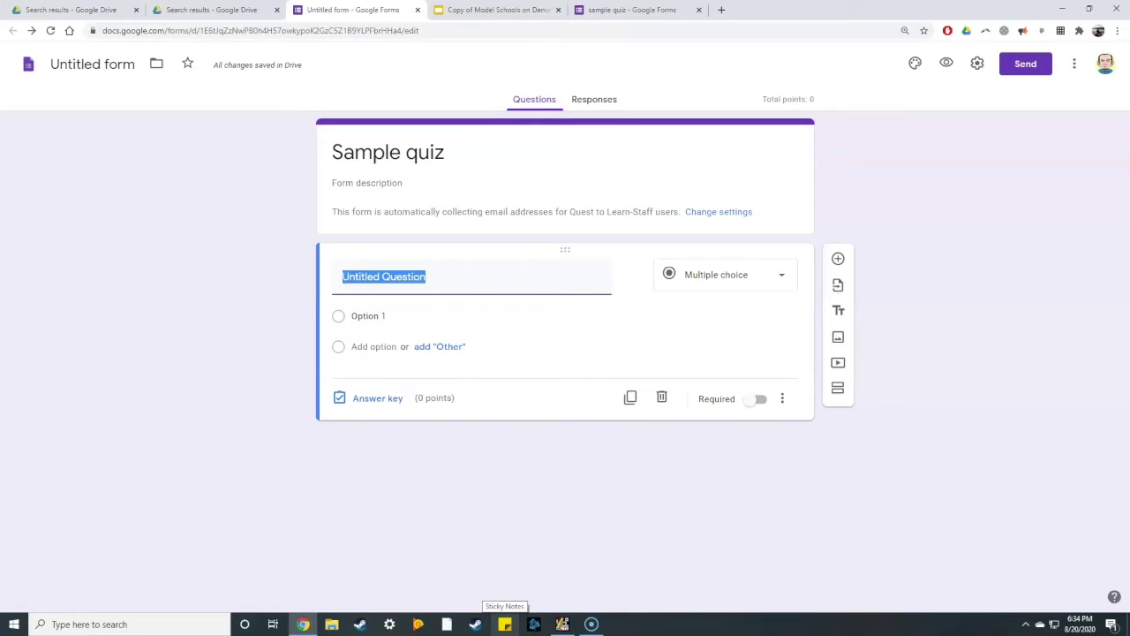
type("What is")
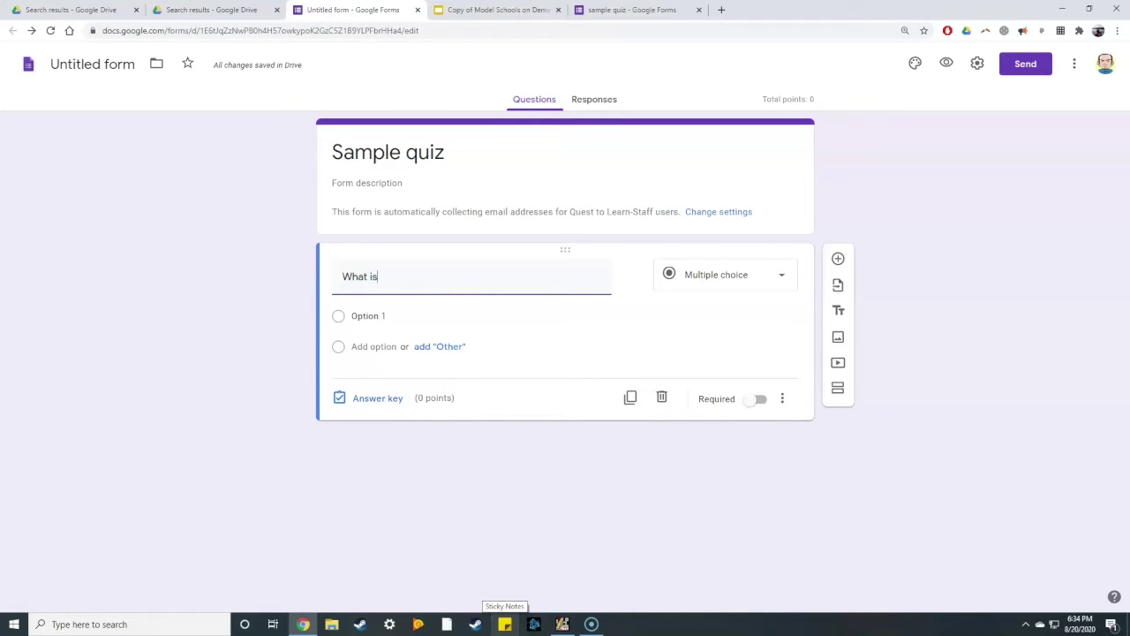
type(" your first name?")
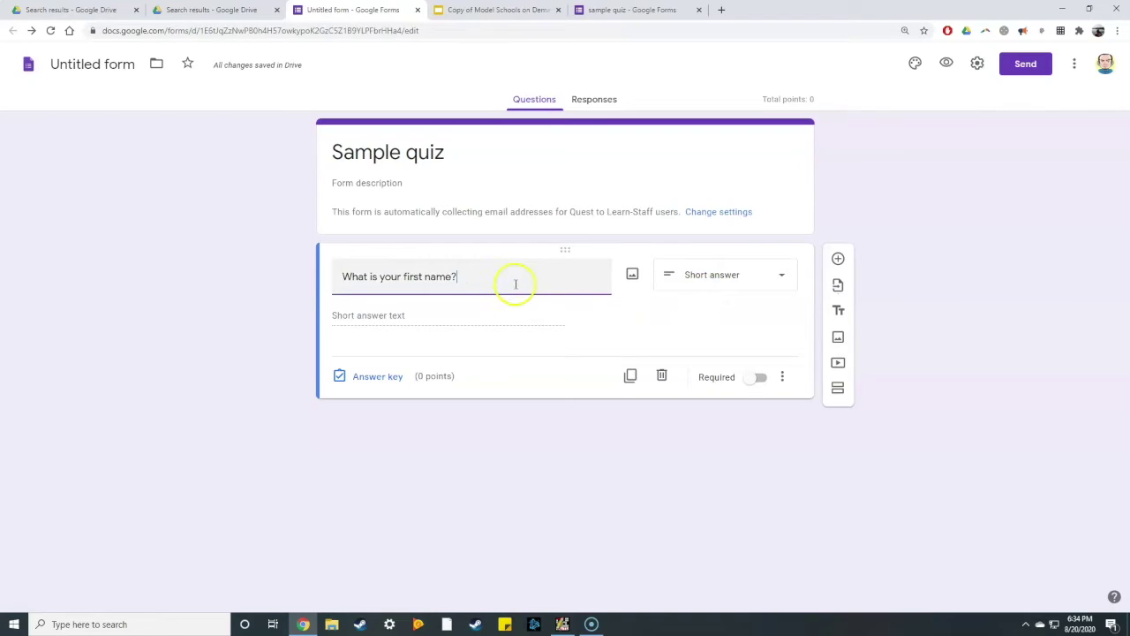
Step: Try the Paragraph answer type on the first-name question and switch it back to Short answer
left_click(729, 281)
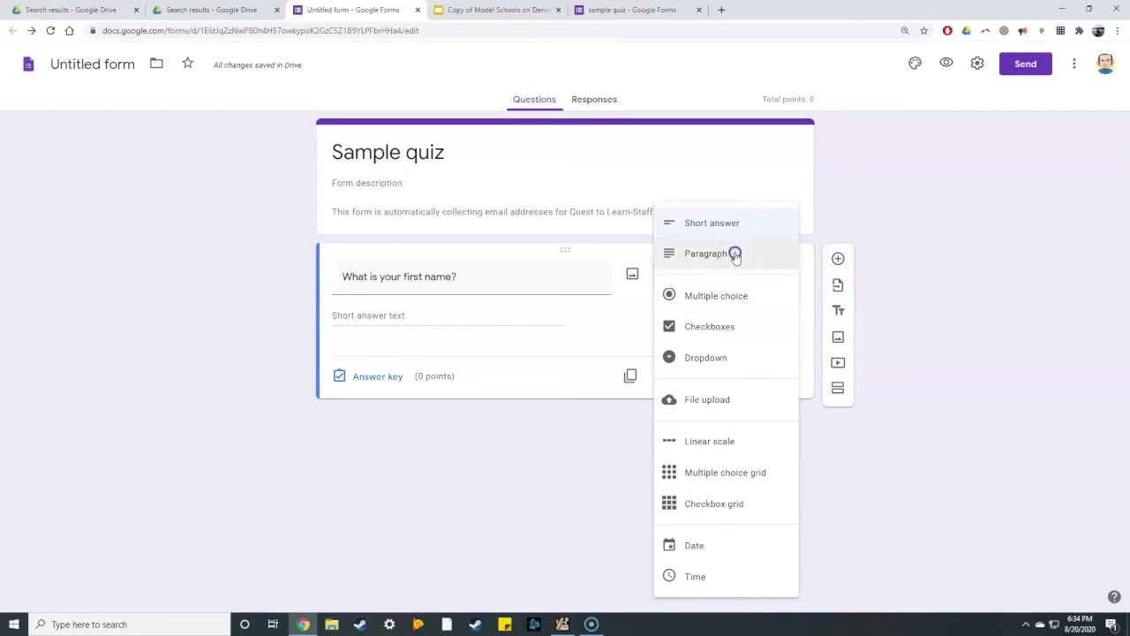
left_click(732, 254)
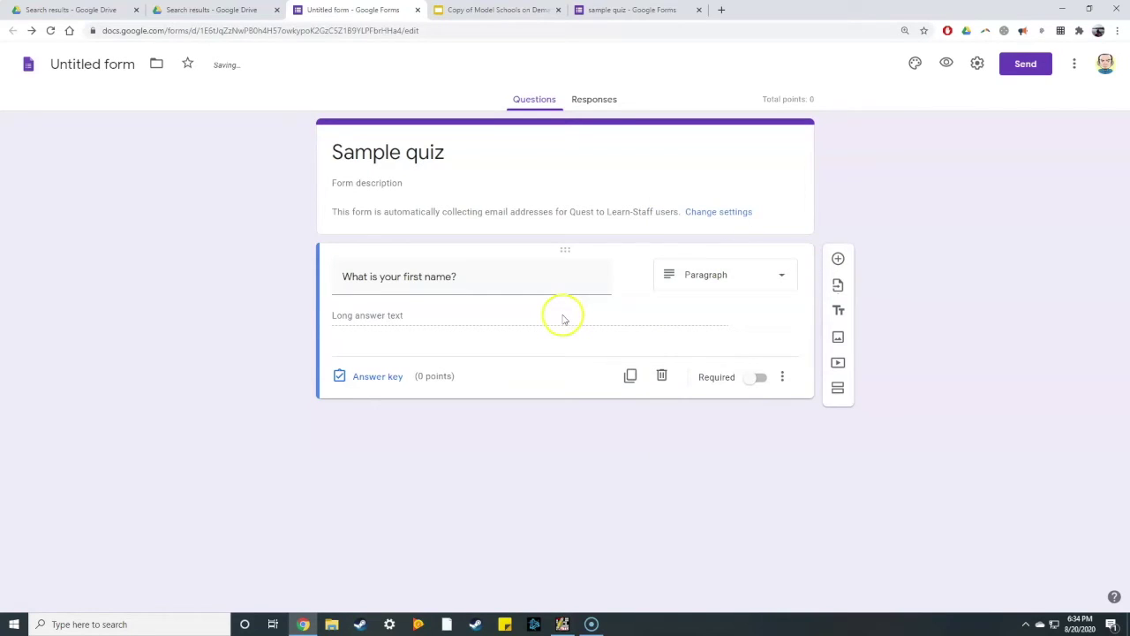
left_click(625, 323)
left_click(706, 276)
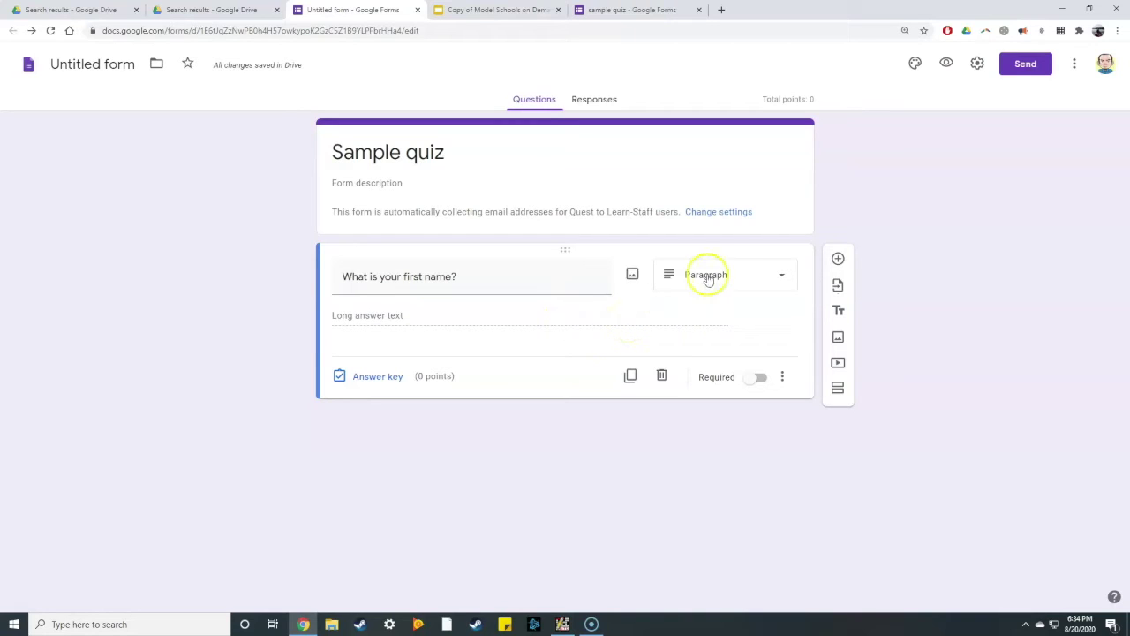
left_click(723, 268)
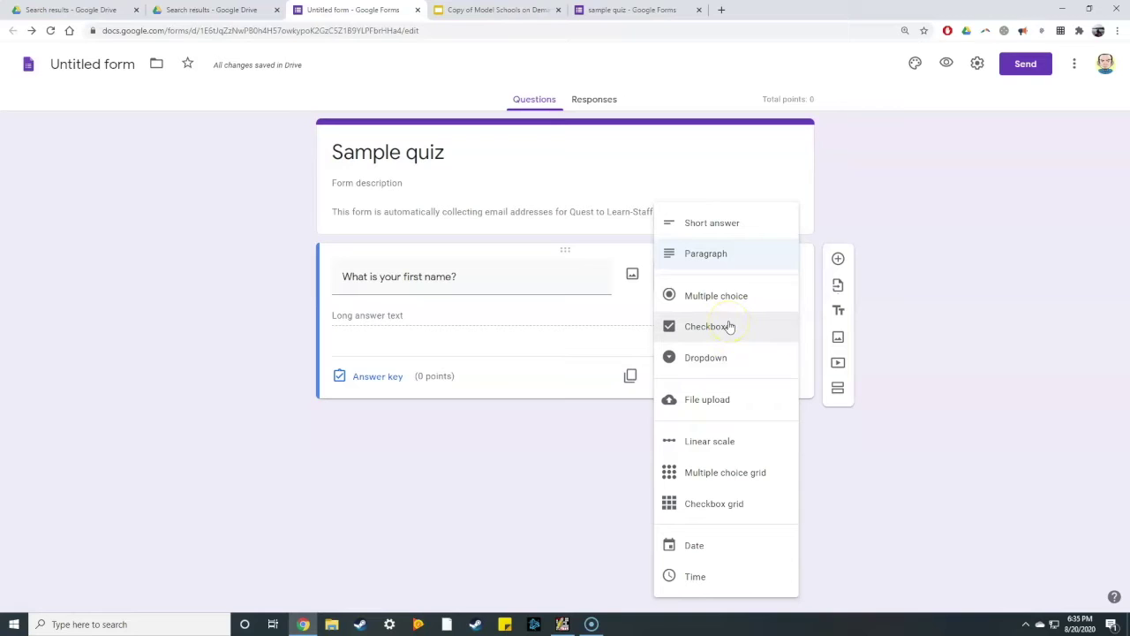
left_click(735, 410)
left_click(622, 461)
left_click(758, 285)
left_click(720, 226)
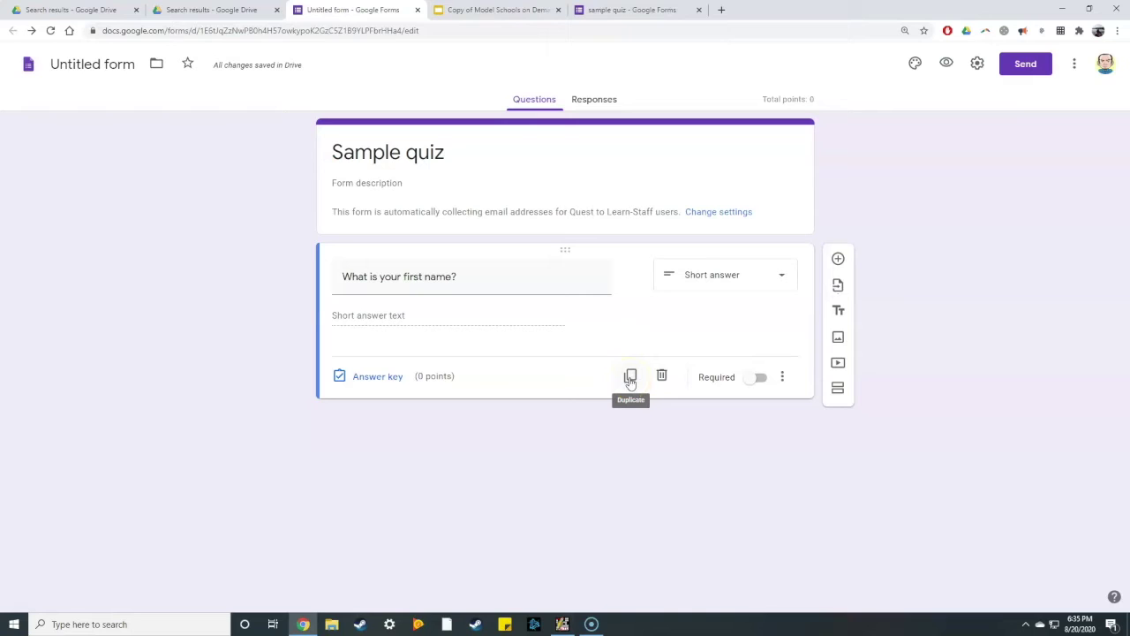
Step: Add a short-answer question reading "What is your last name?" and make it required
left_click(839, 260)
left_click(839, 260)
type("What is your last name?")
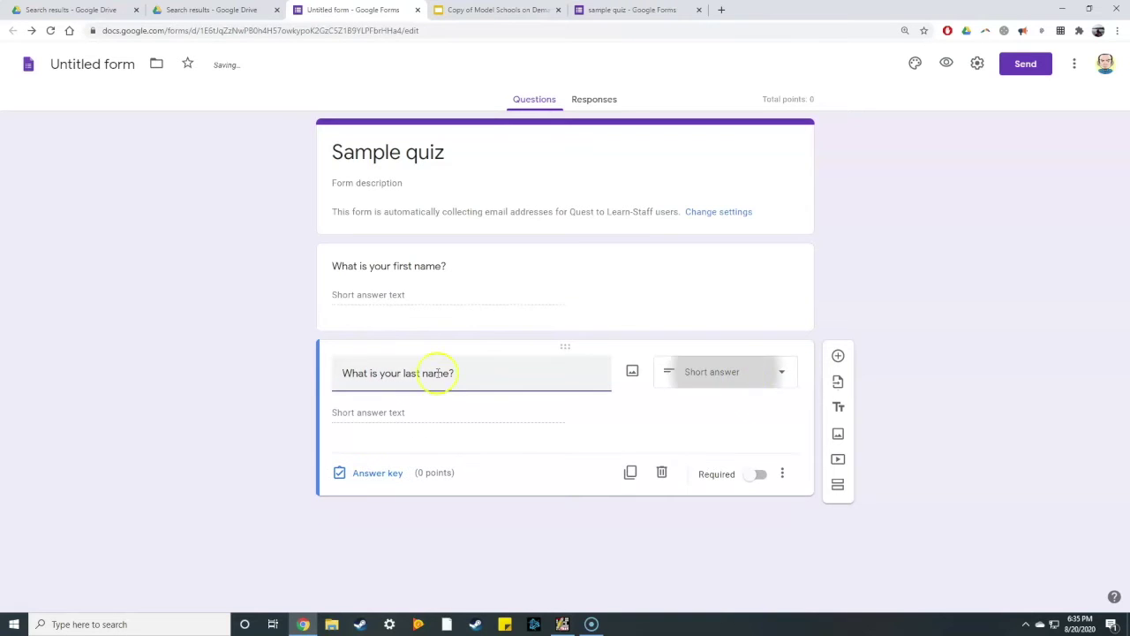
left_click(708, 378)
left_click(727, 221)
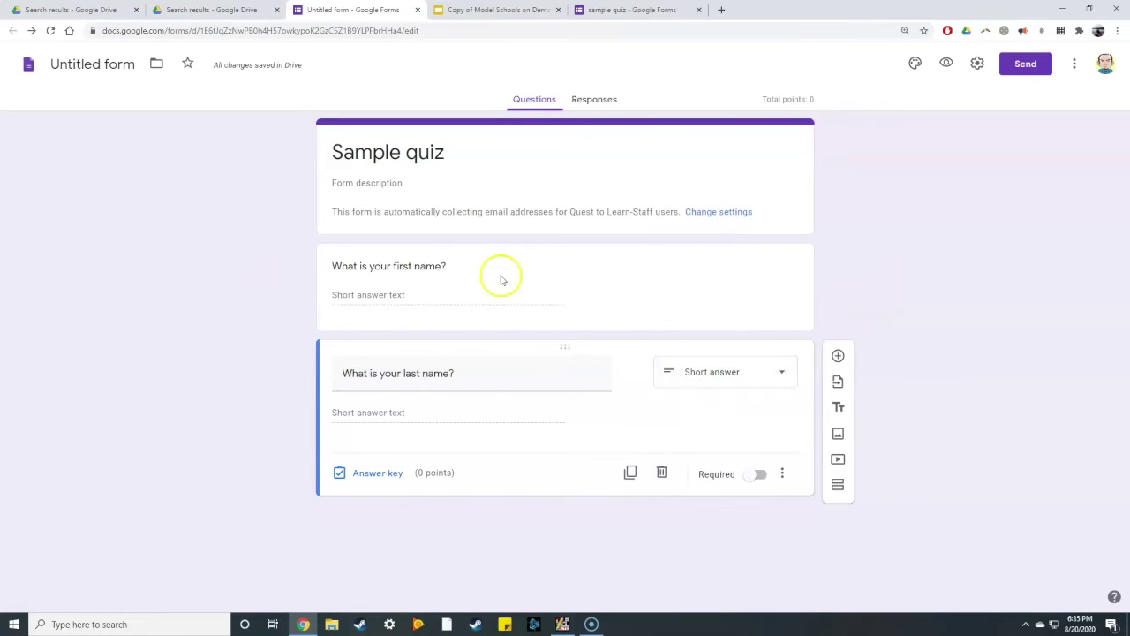
left_click(755, 477)
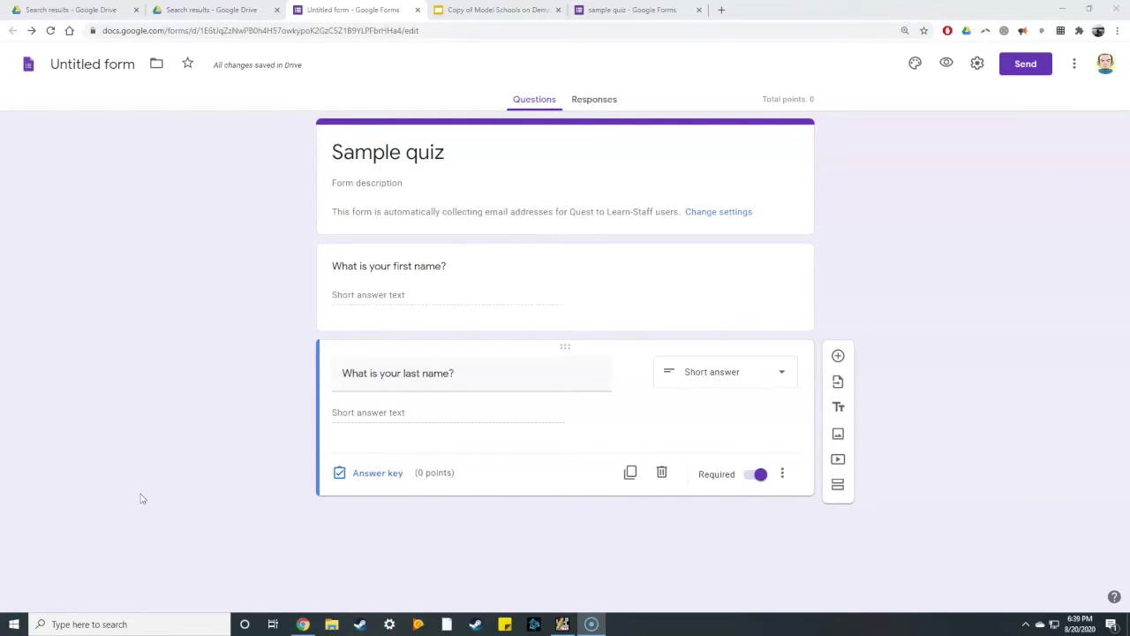
Step: Add a multiple-choice question reading "What is 1+1?" below the last-name question
left_click(839, 357)
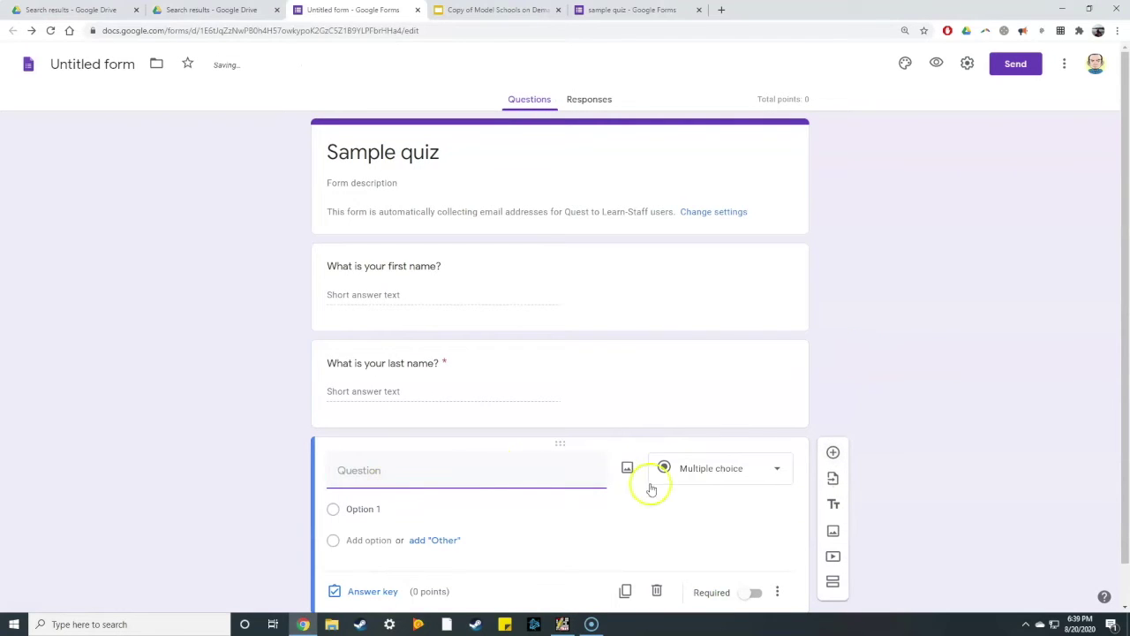
left_click(763, 465)
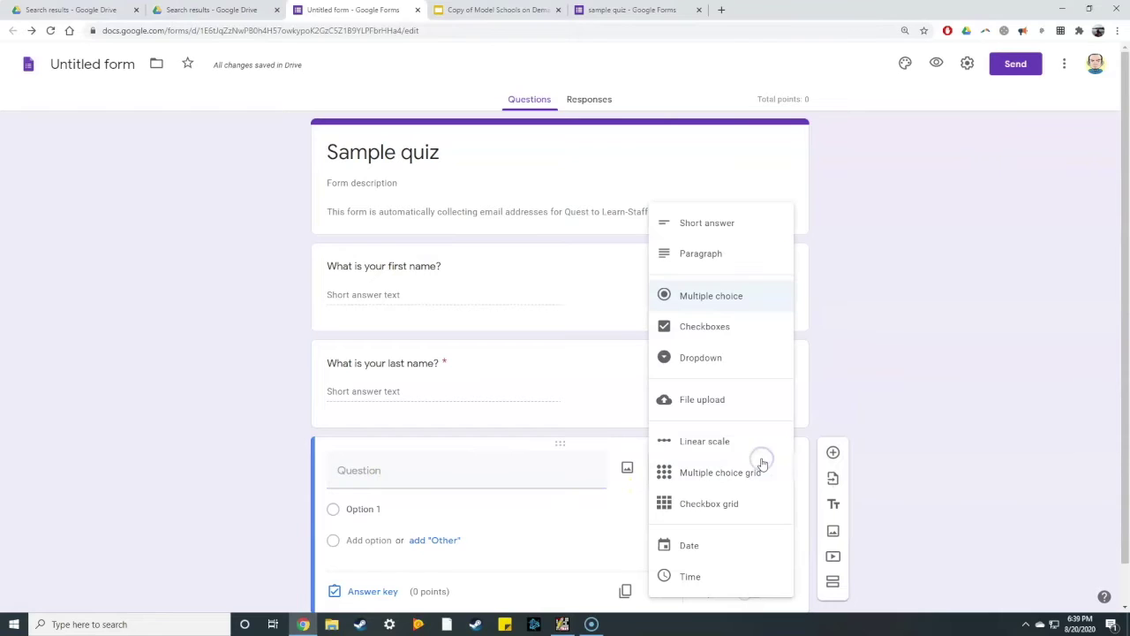
left_click(432, 479)
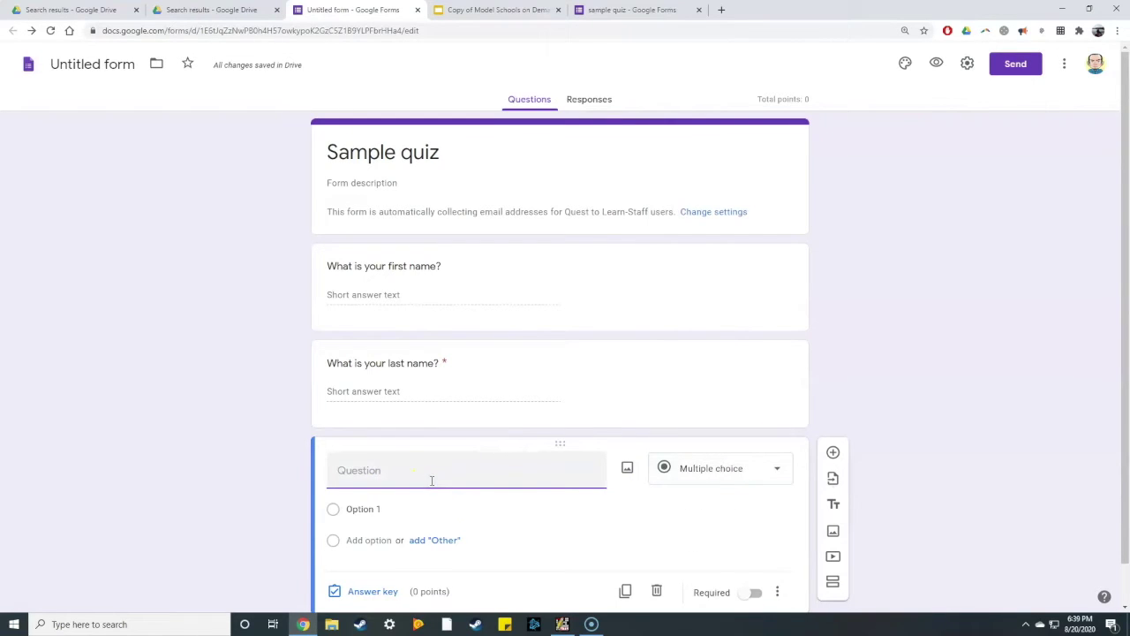
type("What is 1+1?")
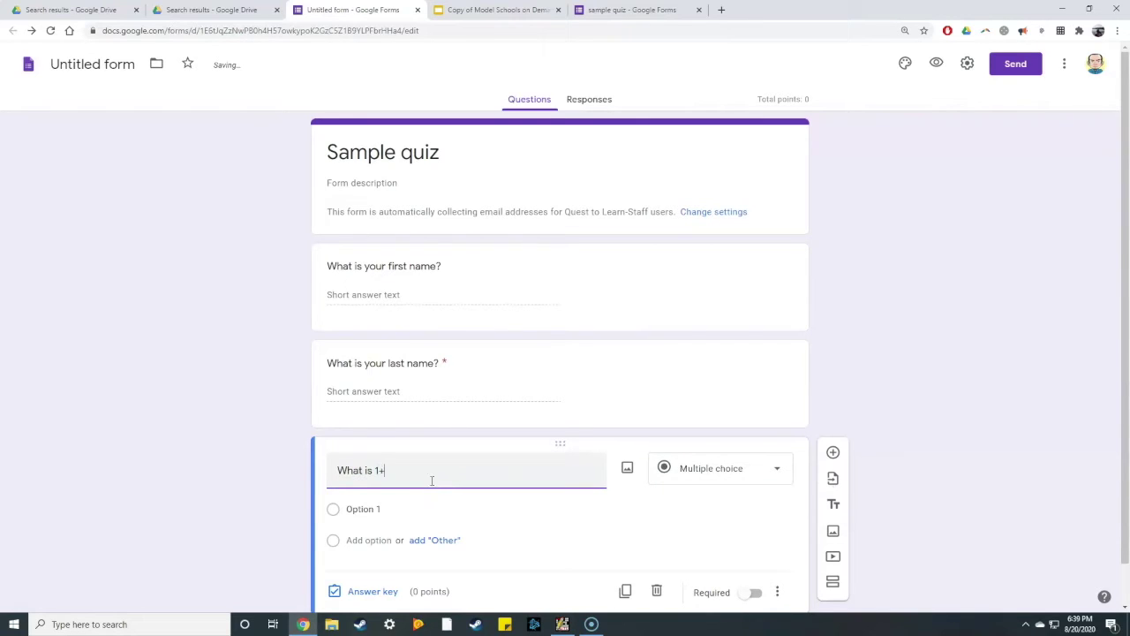
Step: Give the "What is 1+1?" question the answer options 0, 1, 2 and 3
left_click(383, 511)
type("0")
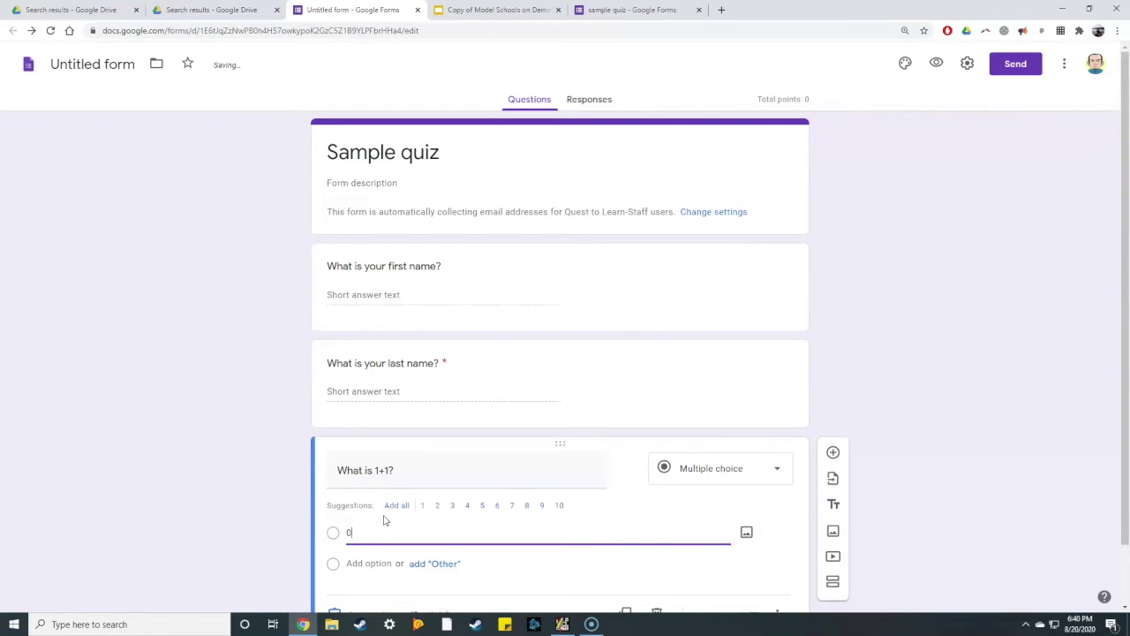
key("Return")
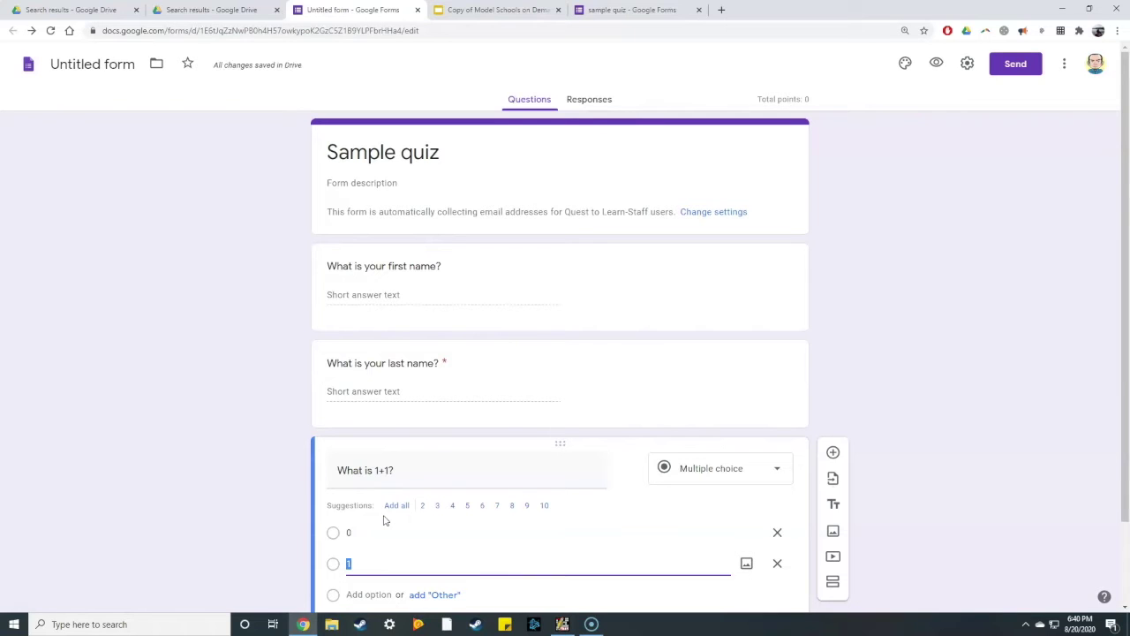
key("Return")
key("Return")
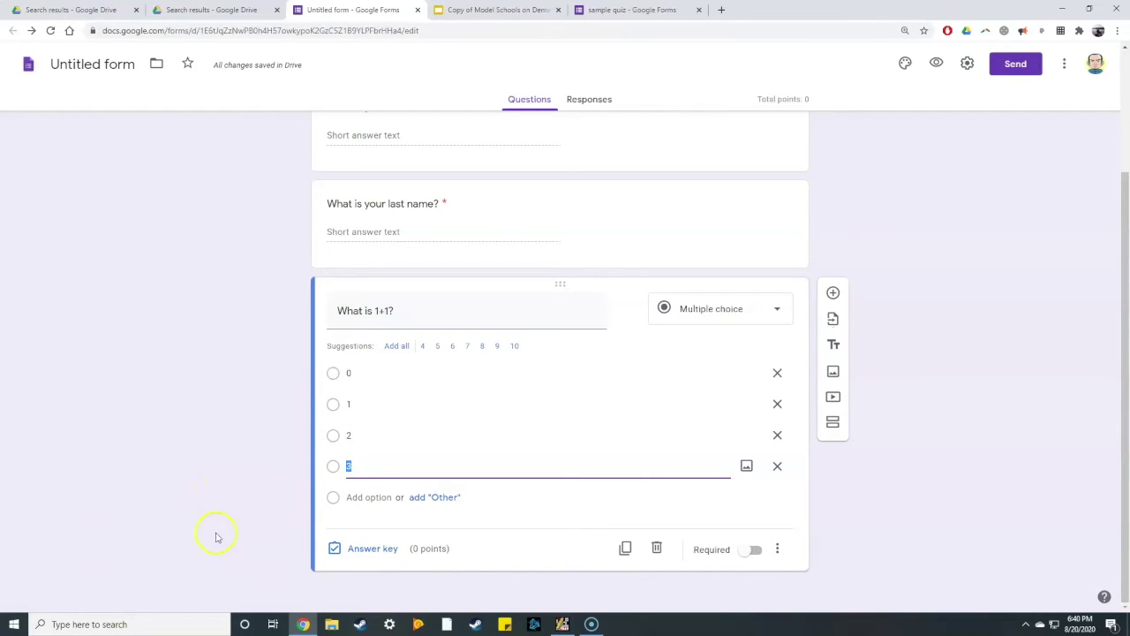
Step: In the answer key for "What is 1+1?", mark 2 as correct and set the question's value to 1 point
left_click(371, 549)
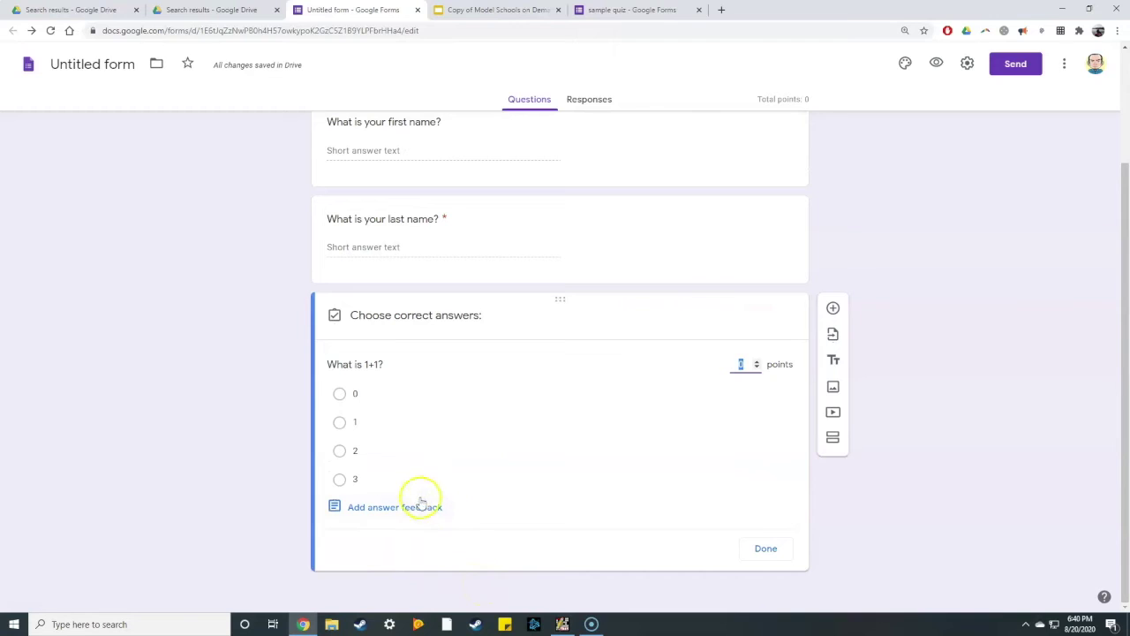
left_click(341, 450)
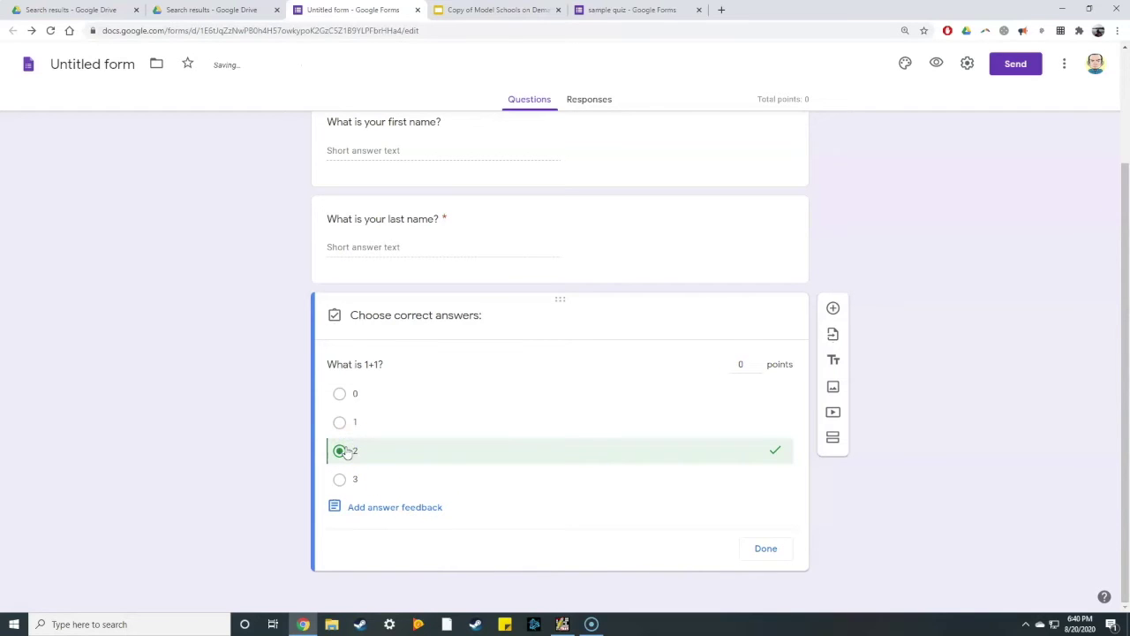
left_click(738, 364)
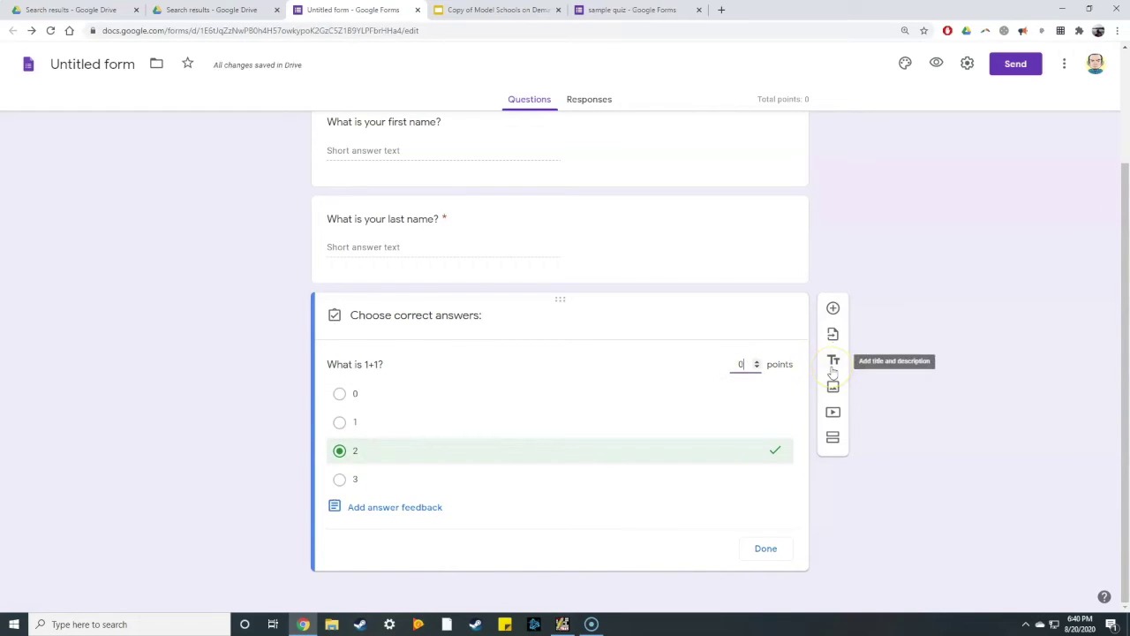
type("1")
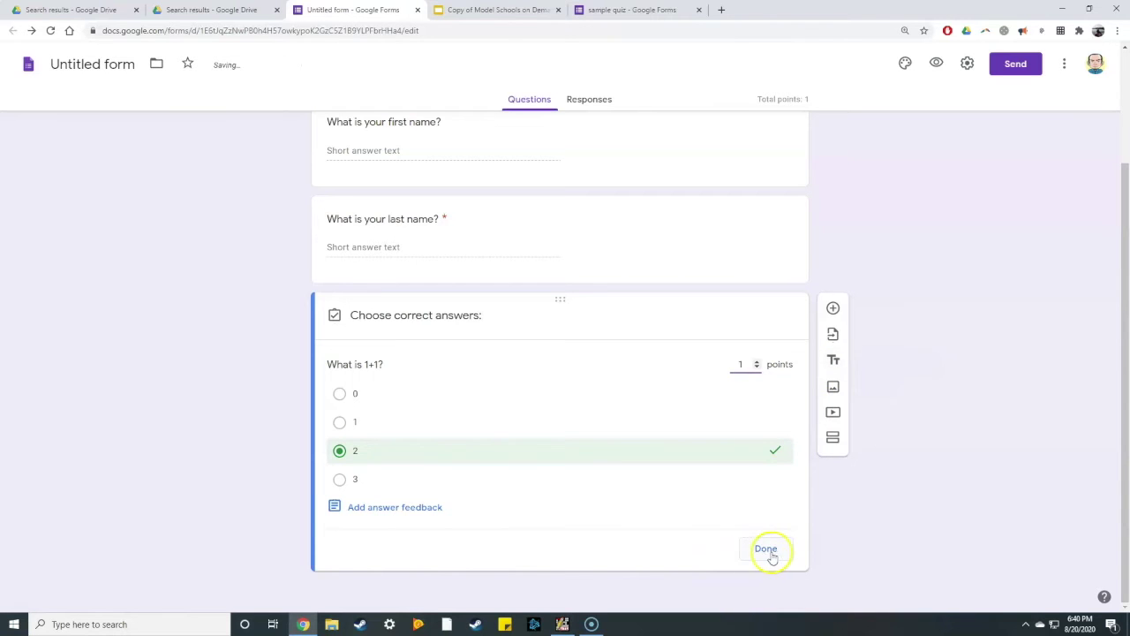
Step: Start answer feedback for "What is 1+1?" and enter "Nice job!" as the feedback for correct answers
left_click(371, 505)
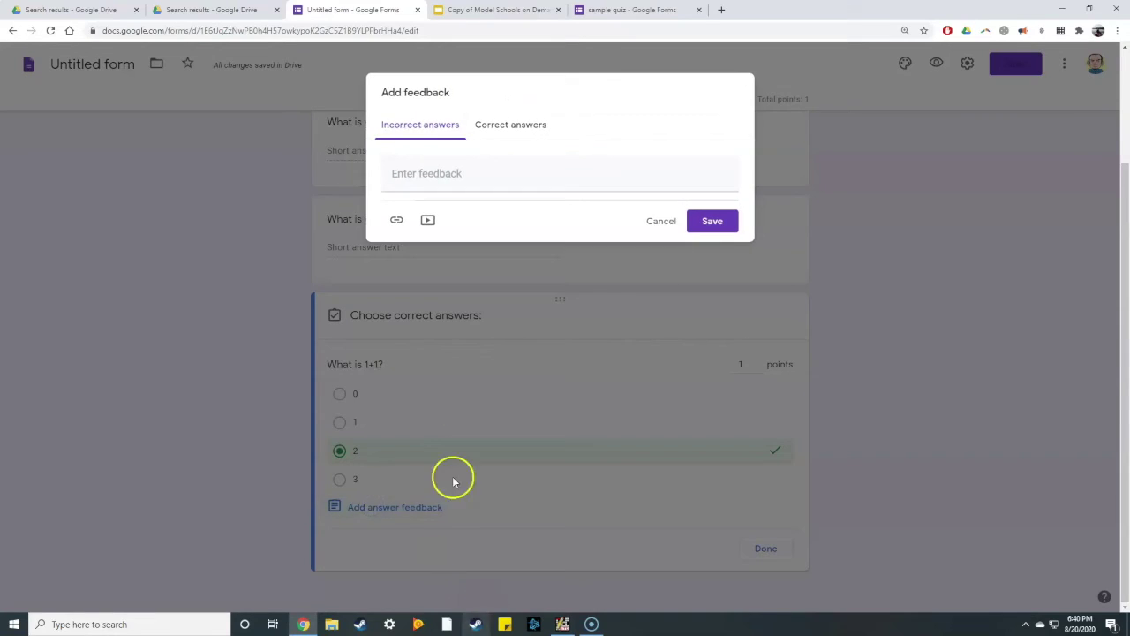
left_click(444, 179)
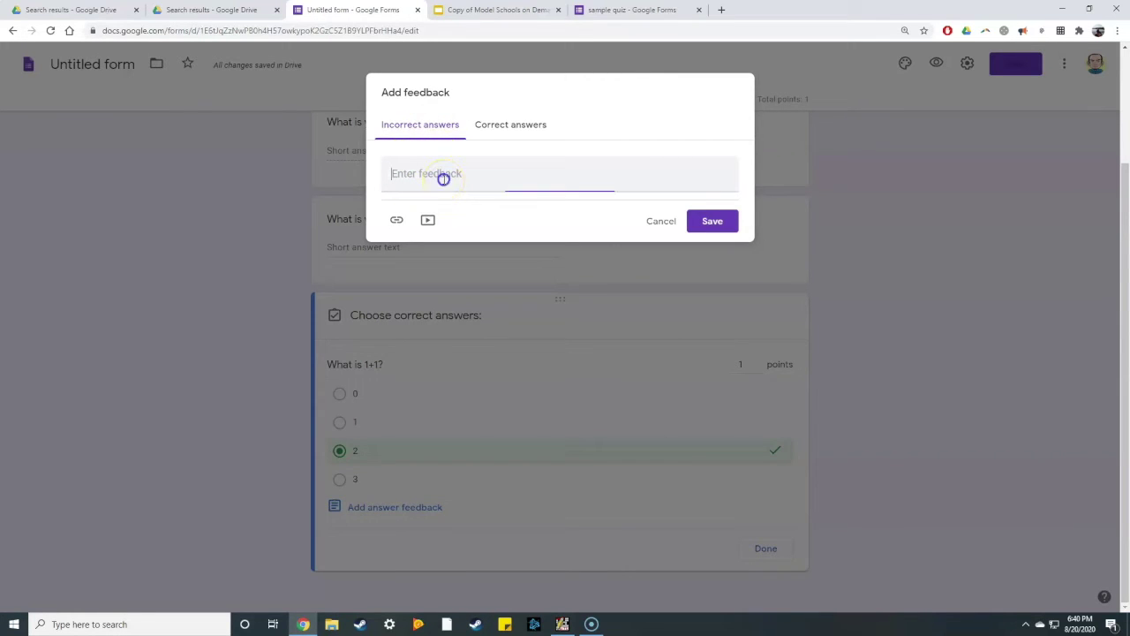
left_click(499, 124)
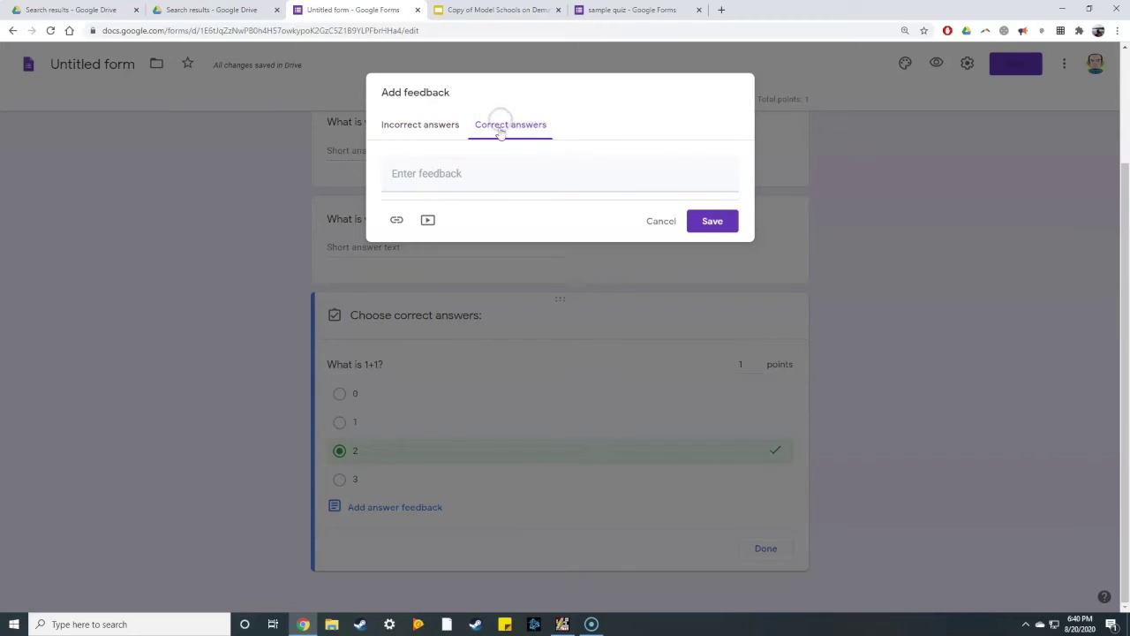
left_click(481, 173)
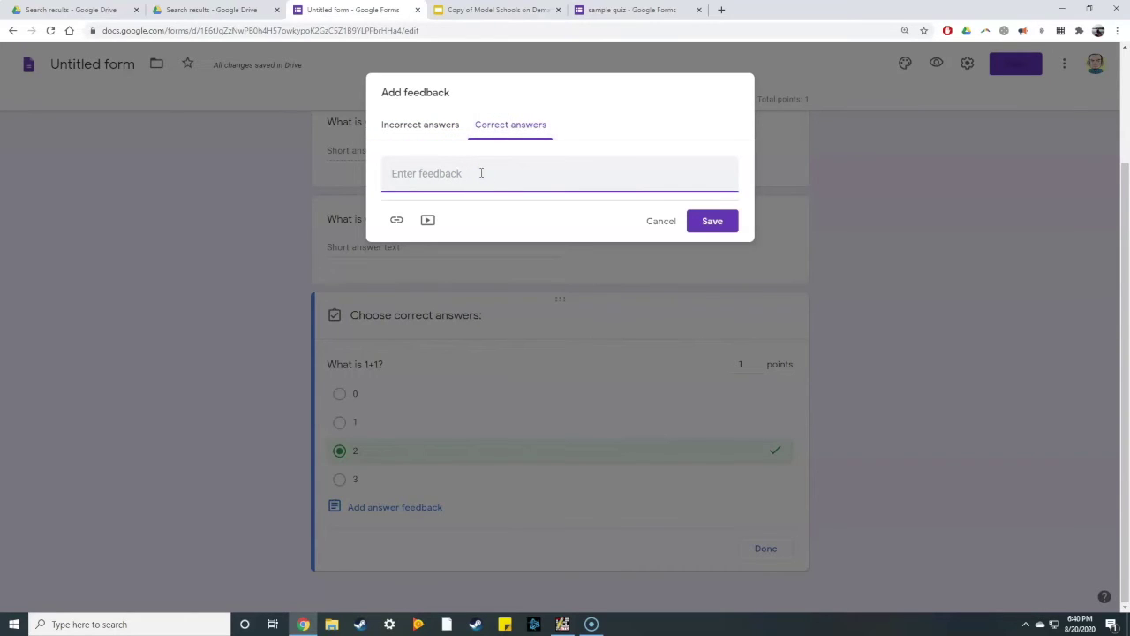
type("Nice job?")
Step: Enter "Try again!" as the feedback for incorrect answers, save the feedback and finish the answer key of "What is 1+1?"
left_click(418, 125)
left_click(433, 180)
type("Try again!")
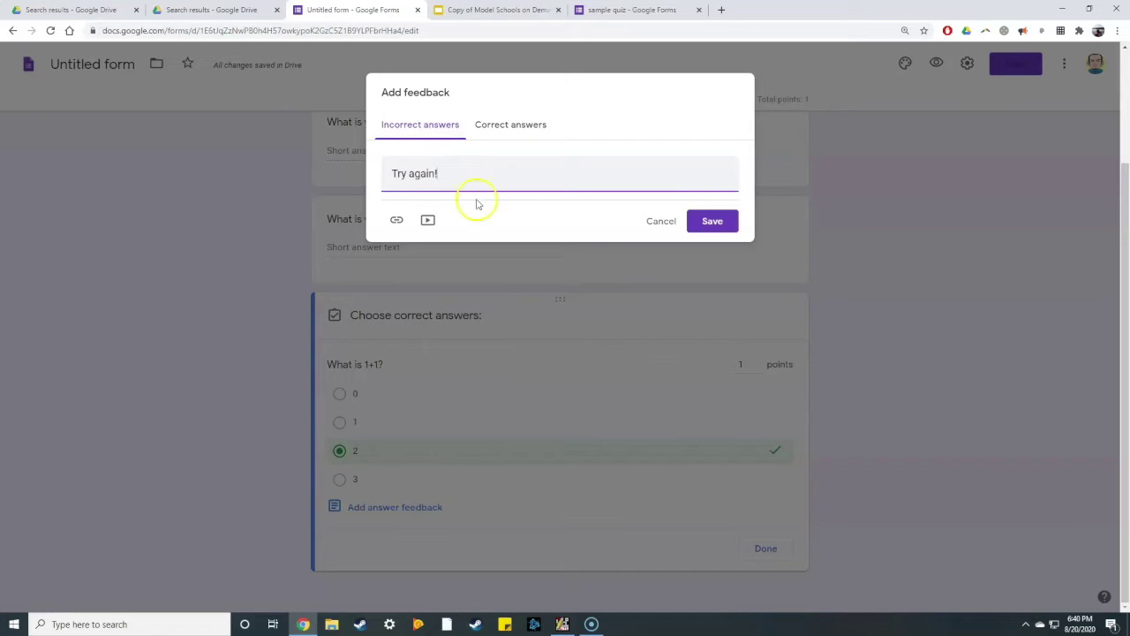
left_click(713, 222)
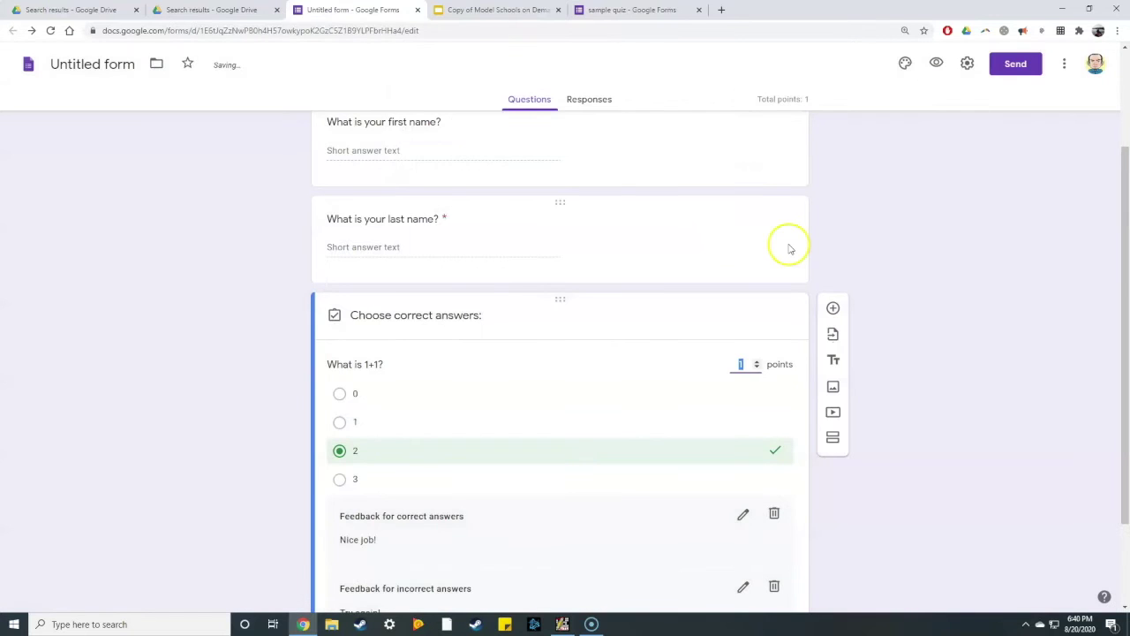
scroll(785, 397, "down", 2)
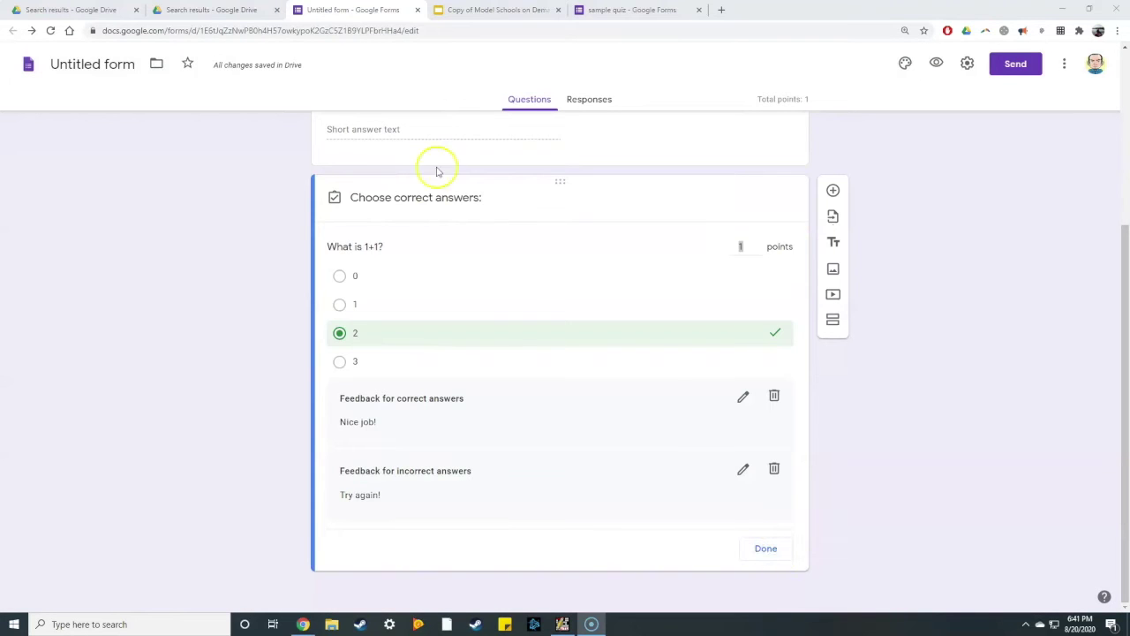
left_click(782, 548)
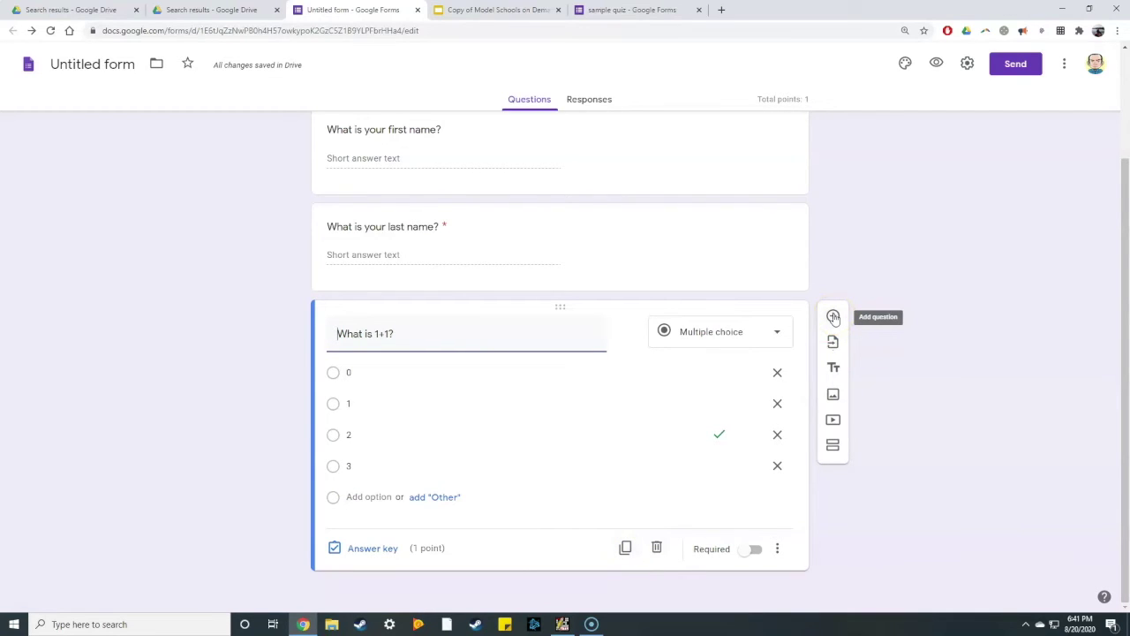
Step: Add a new section after "What is 1+1?" and title it "Short answer Section"
left_click(835, 449)
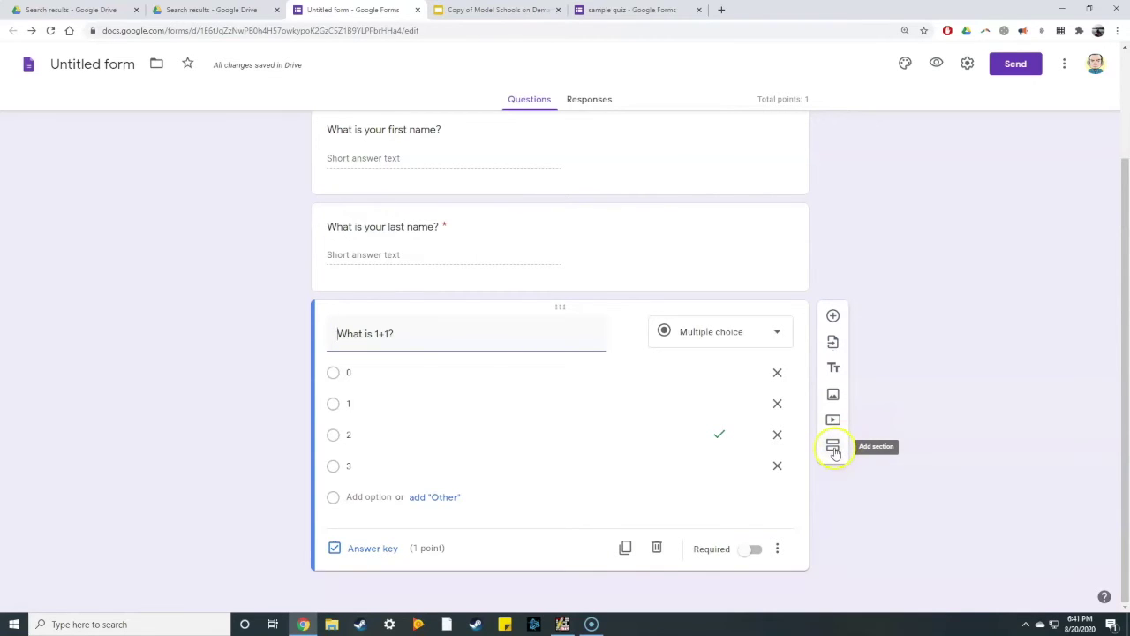
left_click(834, 449)
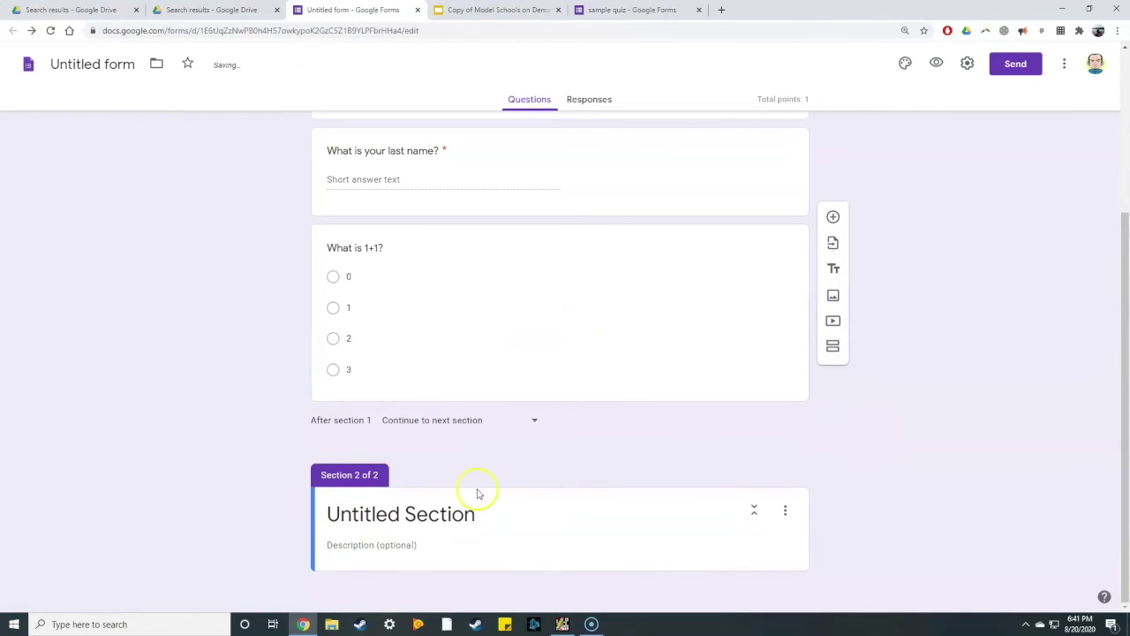
left_click(476, 494)
type("T")
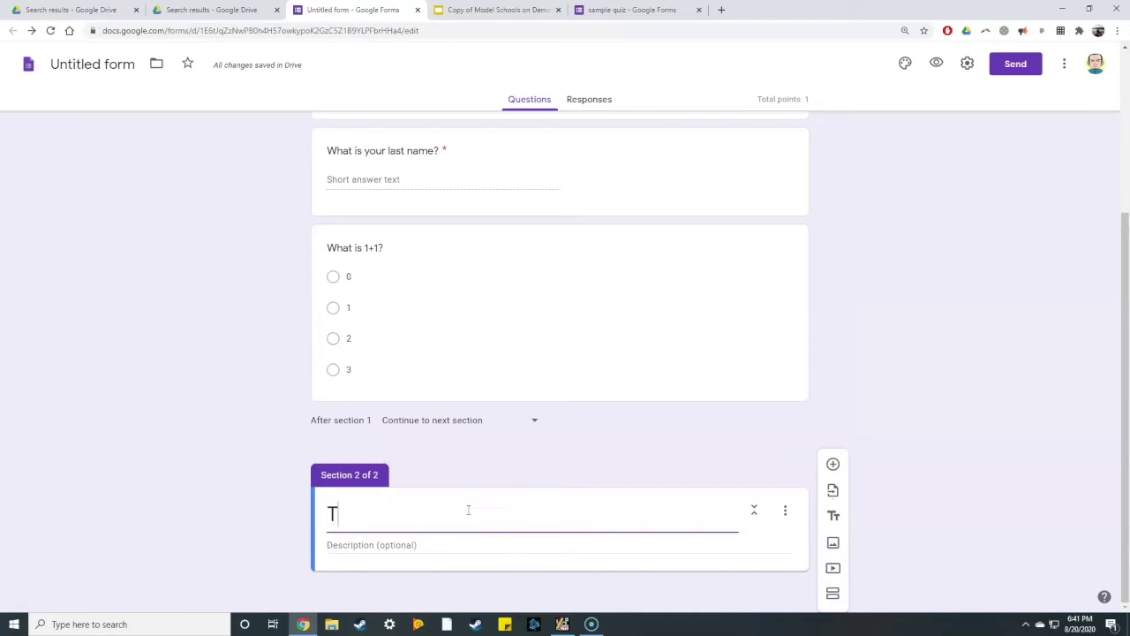
type("hort answer Section")
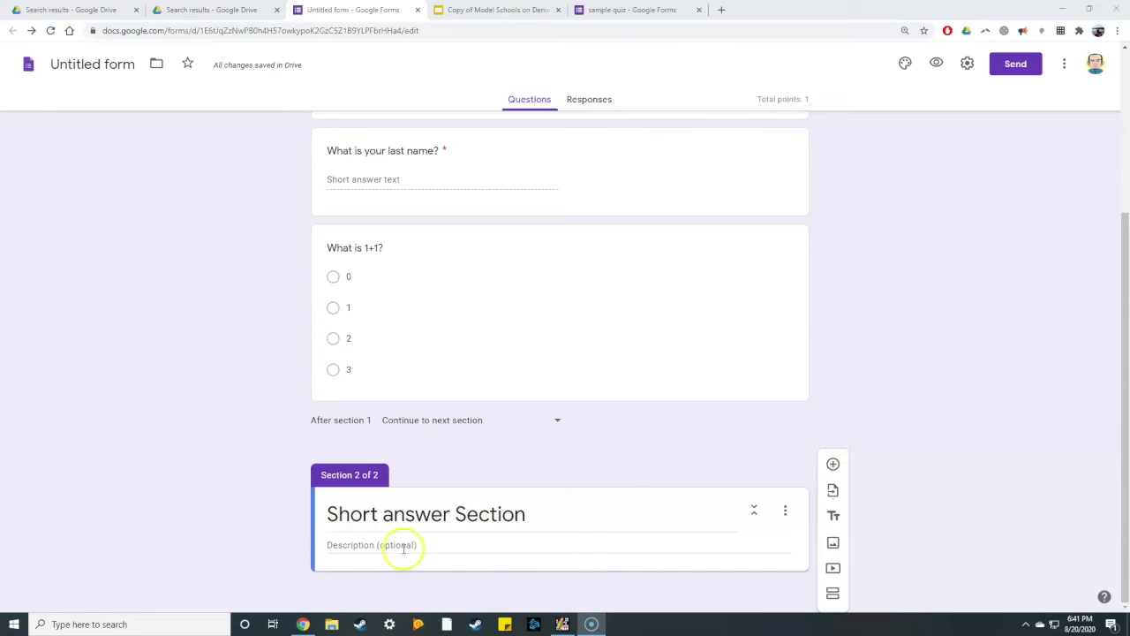
Step: In the Short answer Section, add a required short-answer question reading "How do you feel you did on this quiz?"
left_click(831, 465)
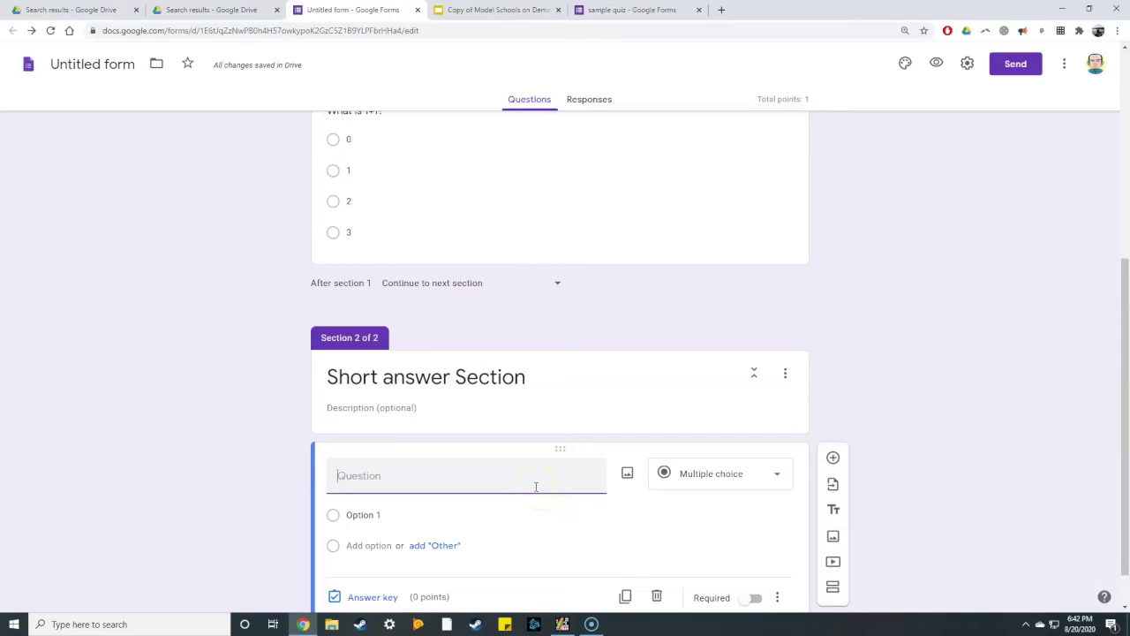
type("How do you feel you did on this quiz?")
left_click(729, 477)
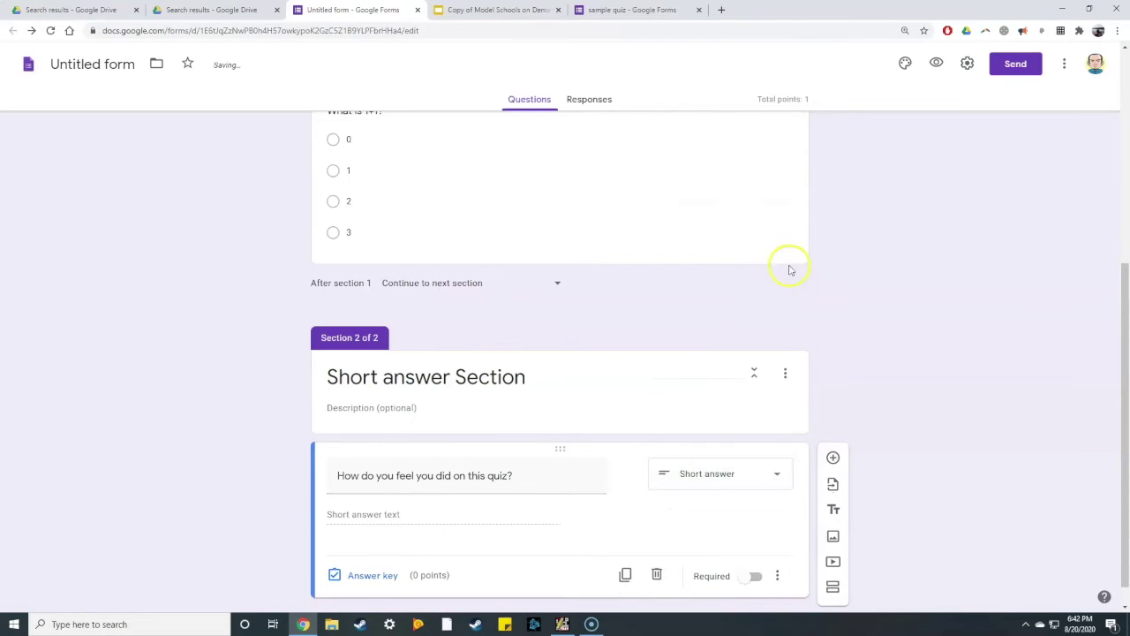
left_click(749, 549)
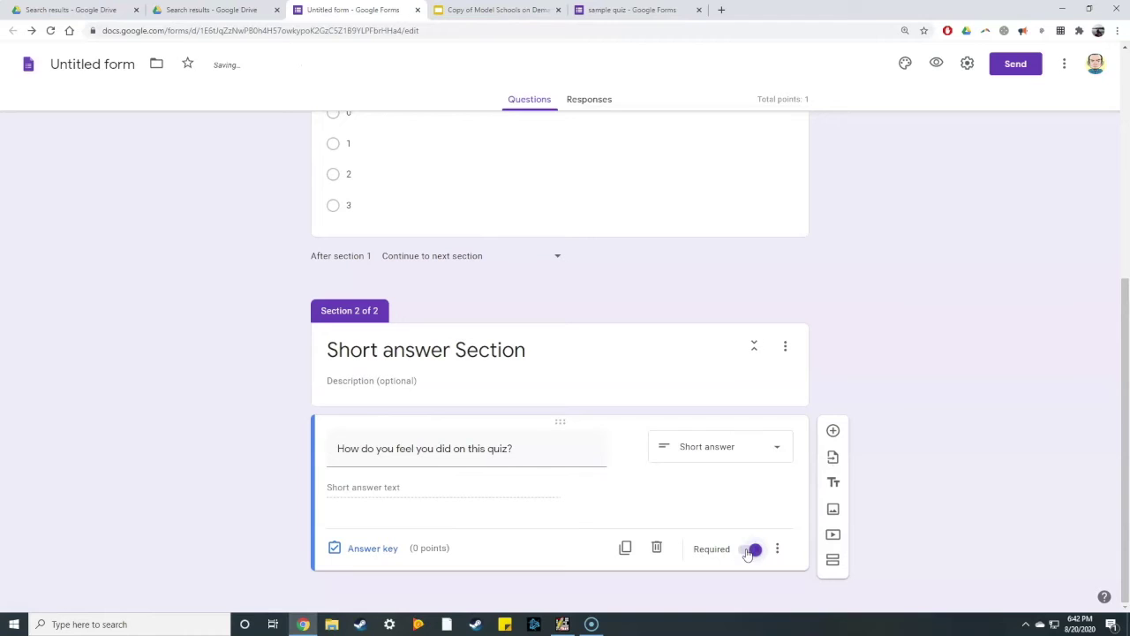
left_click(755, 551)
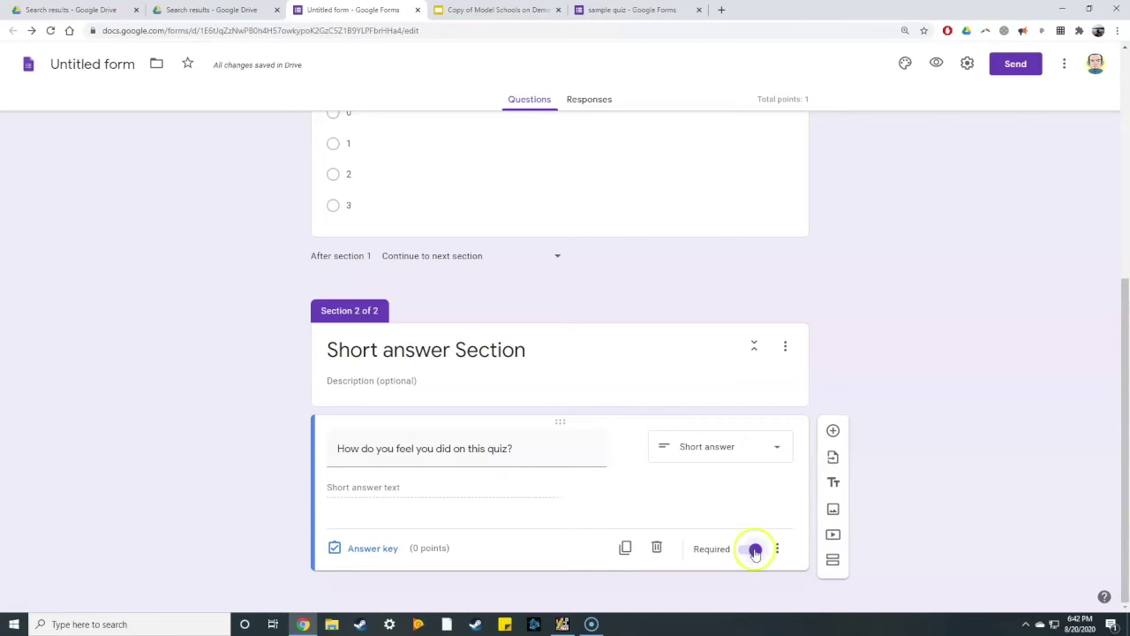
Step: Below "What is 1+1?", add a checkboxes question reading "Select all of the statements that are true"
scroll(658, 345, "up", 2)
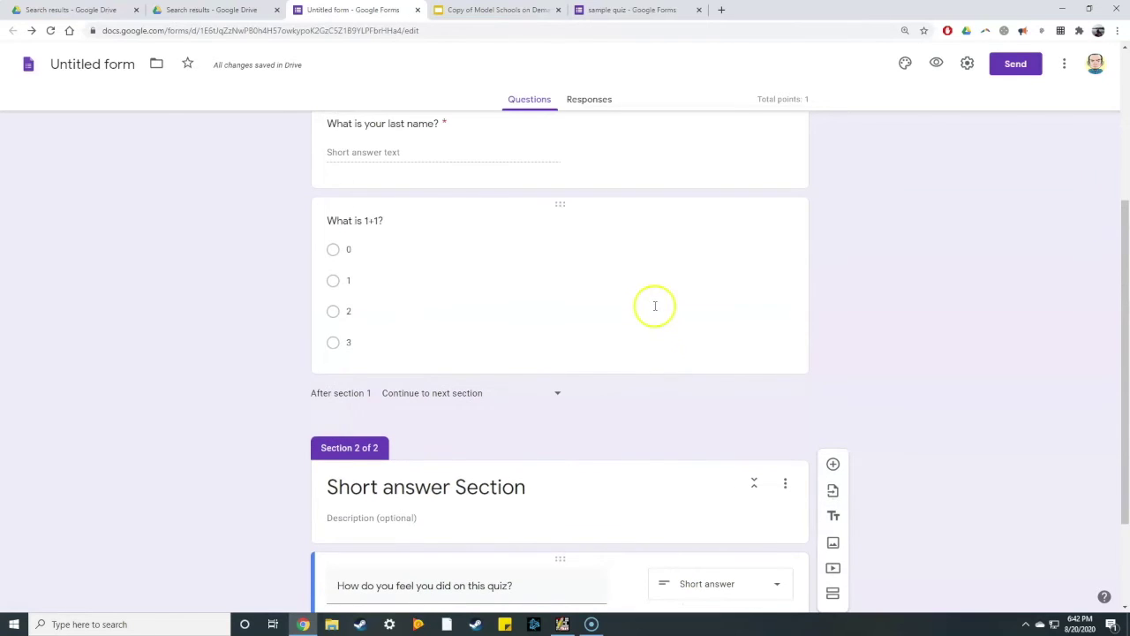
left_click(601, 318)
scroll(798, 375, "up", 2)
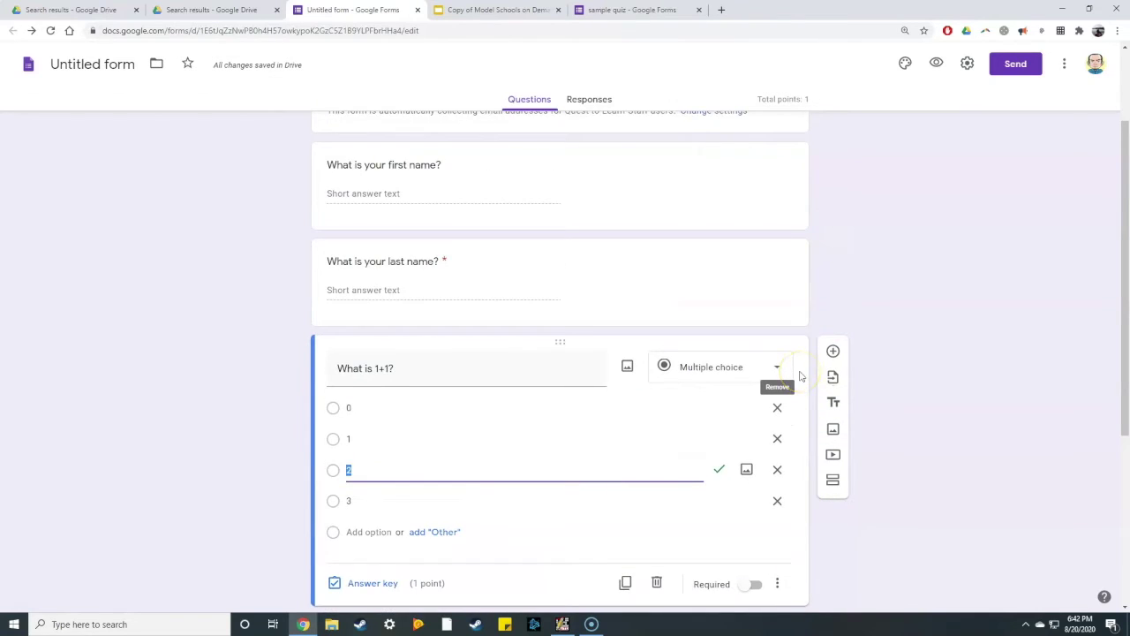
scroll(800, 375, "down", 2)
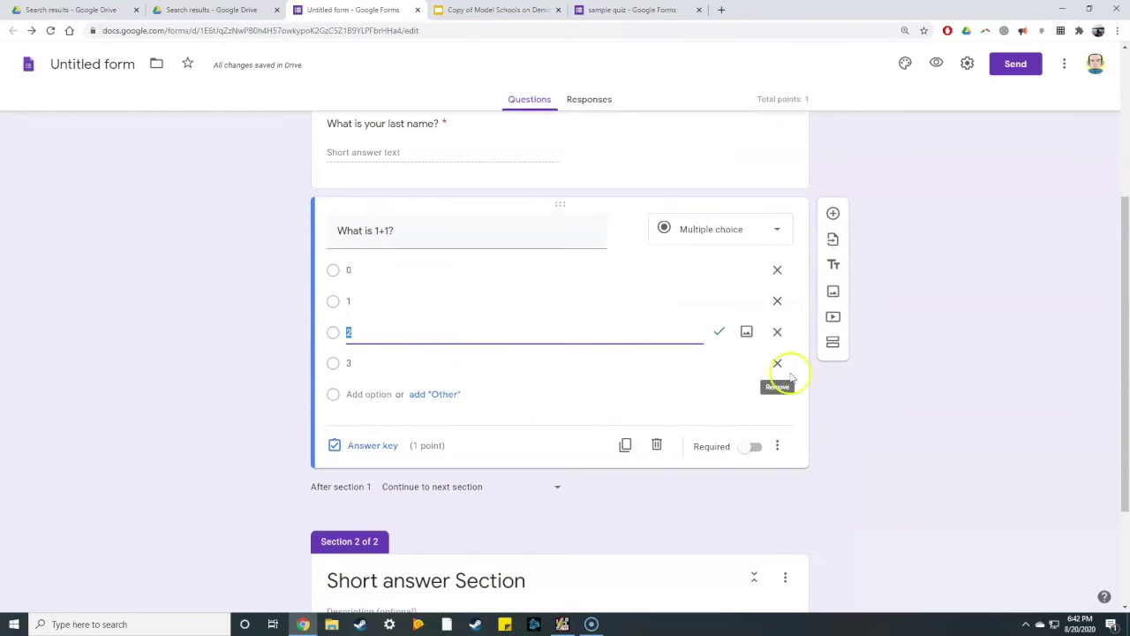
left_click(835, 218)
left_click(718, 418)
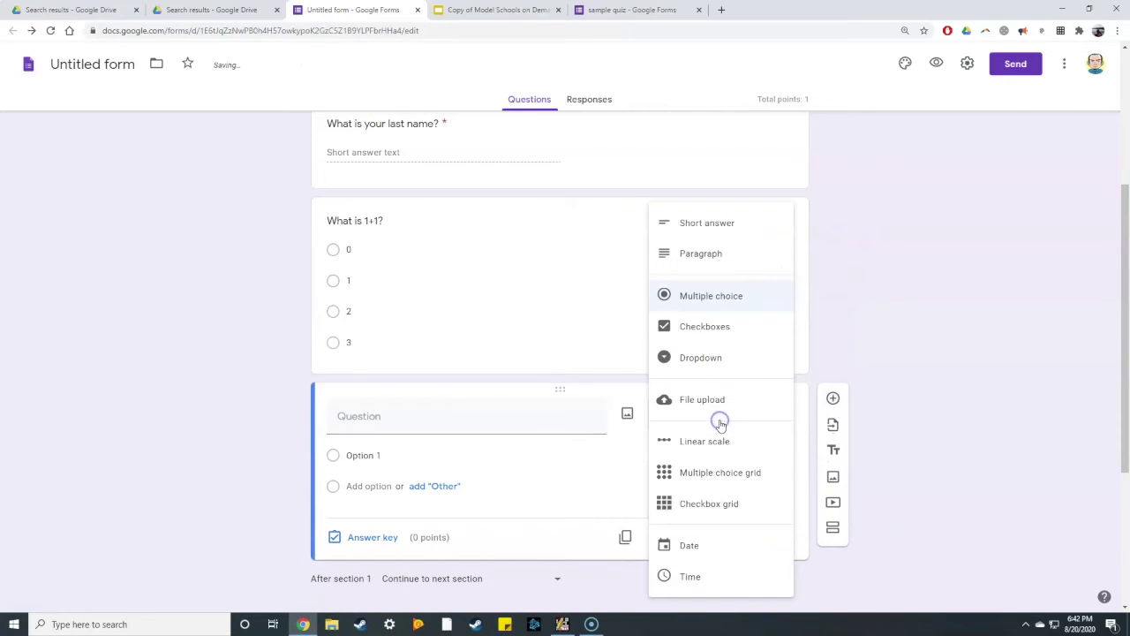
left_click(749, 329)
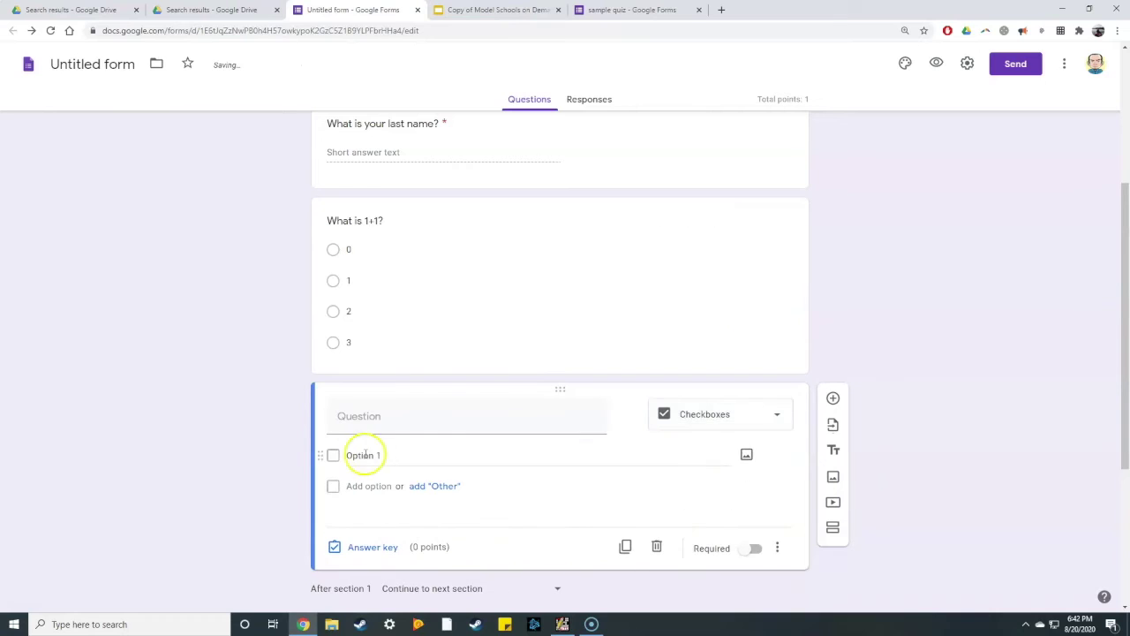
left_click(358, 416)
type("S")
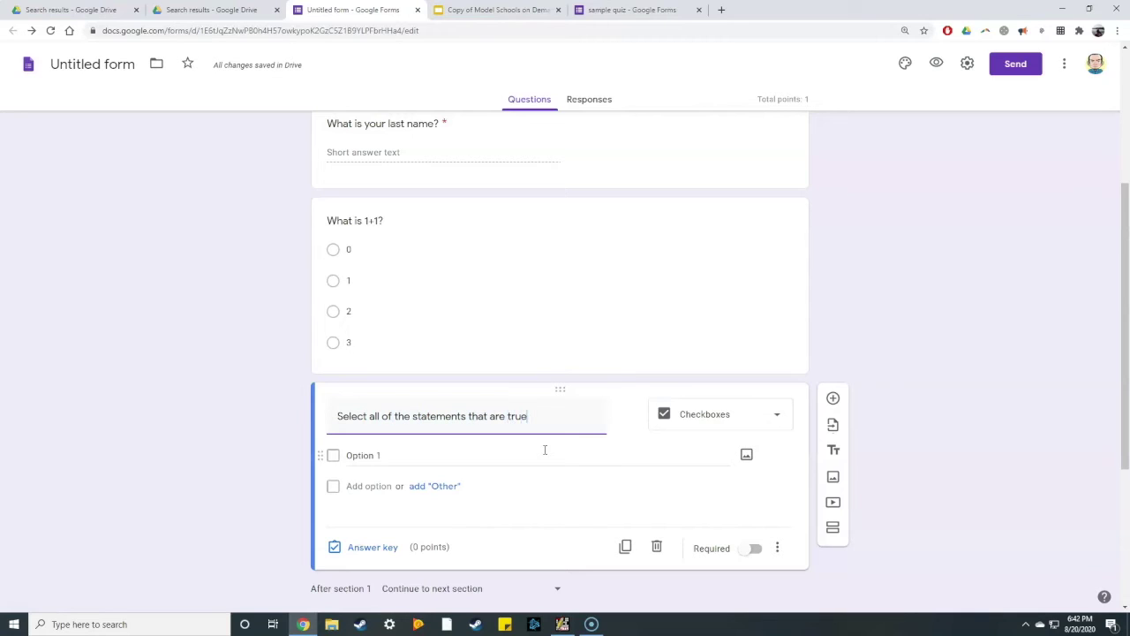
Step: Give the checkboxes question the options "The year is 2020", "The year is 2019" and "The sky is blue"
left_click(469, 459)
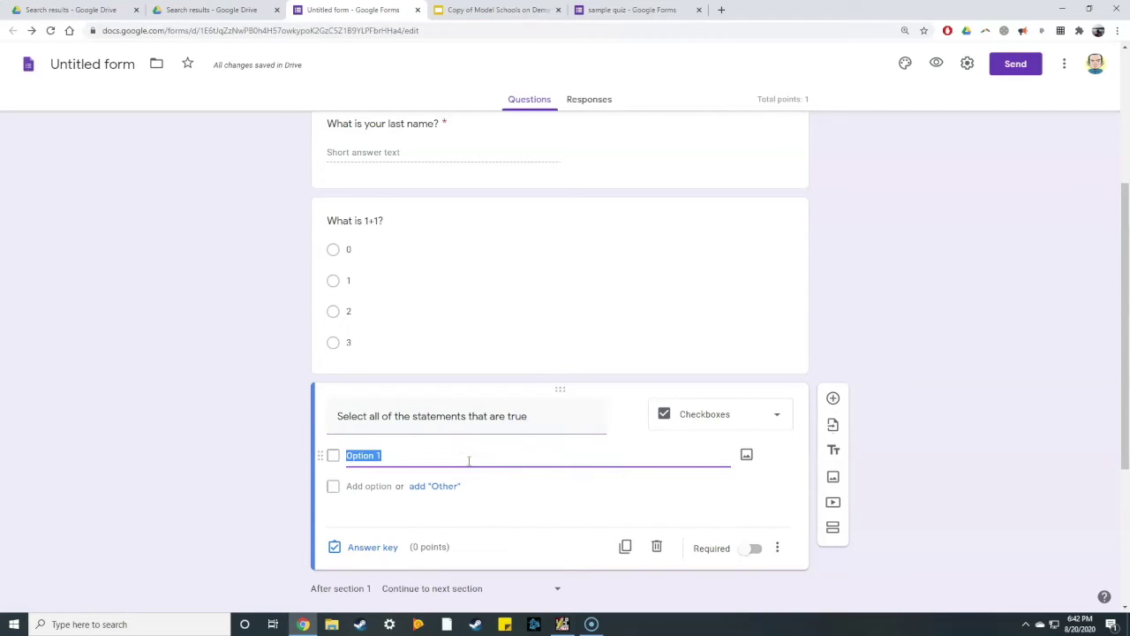
type("The year is 2020")
left_click(367, 485)
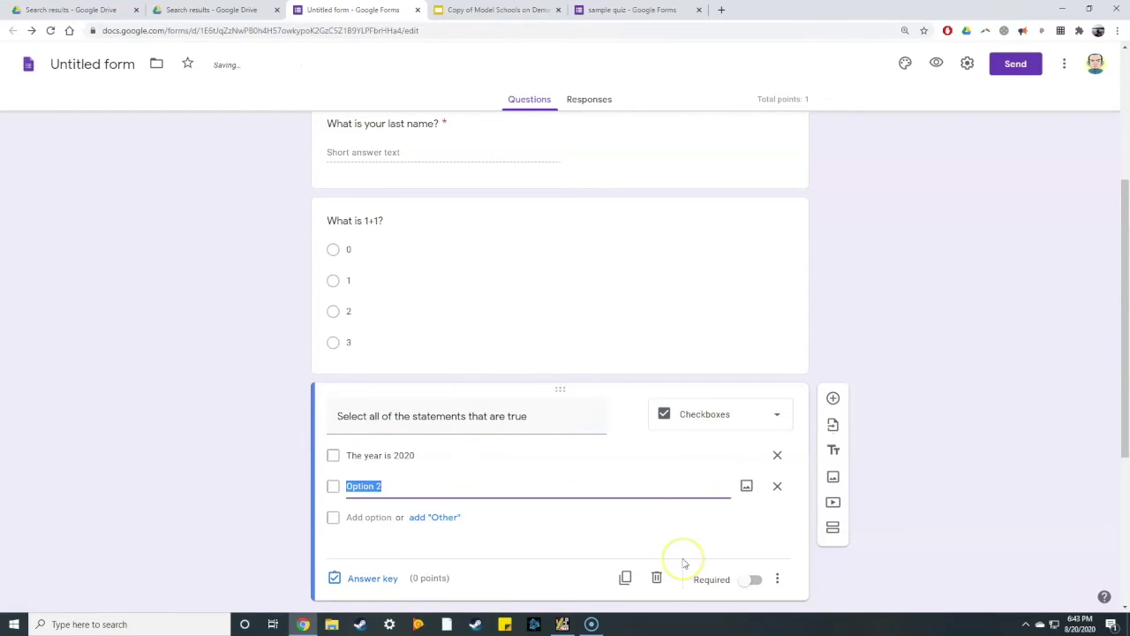
type("The year is ")
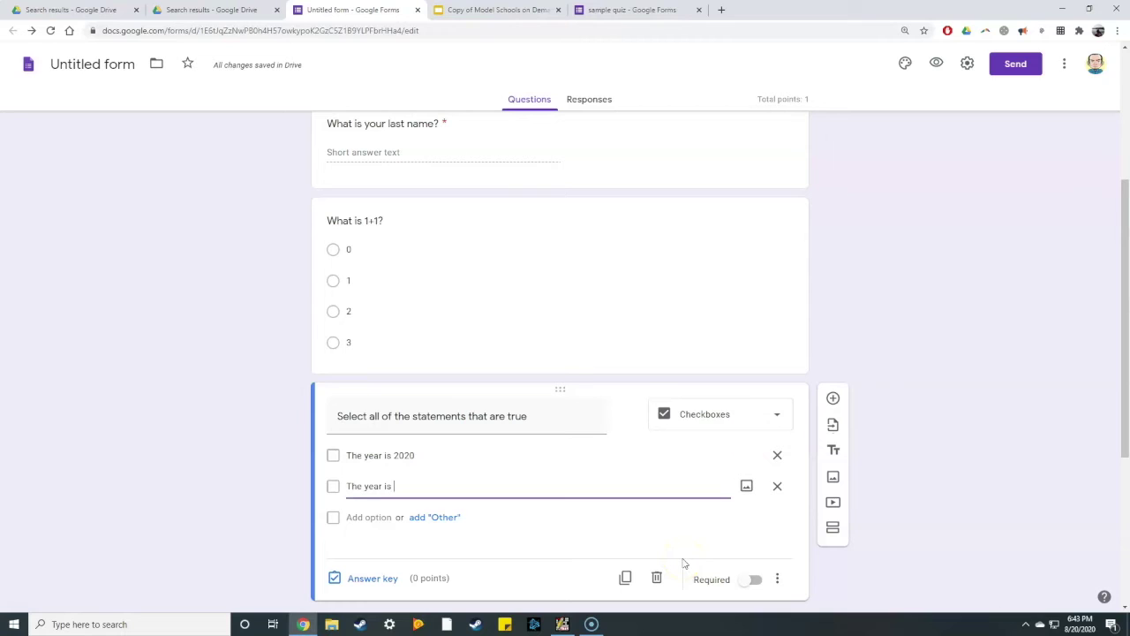
type("2019")
key("Return")
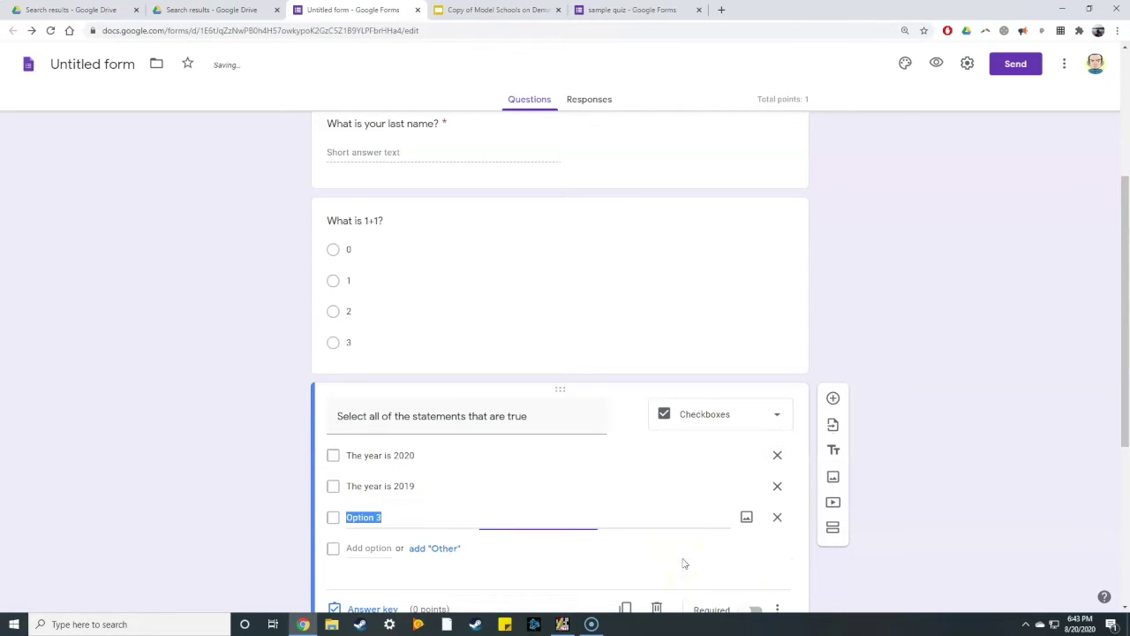
type("Th")
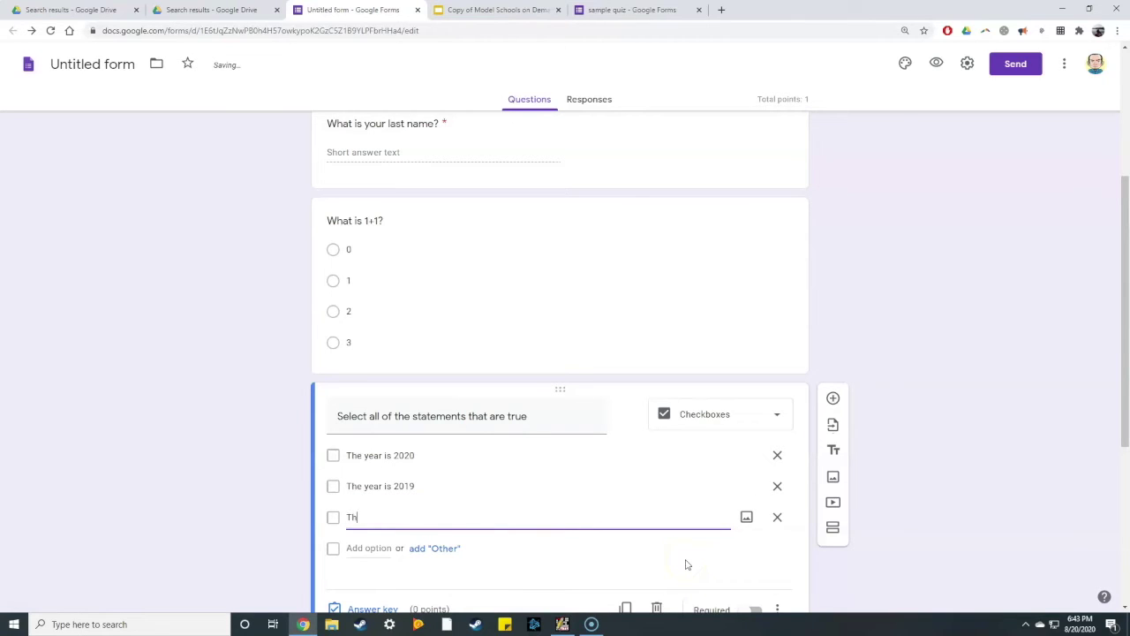
type("e sky is blue")
Step: In the checkboxes question's answer key, mark "The year is 2020" and "The sky is blue" as correct and set 1 point
scroll(574, 403, "down", 2)
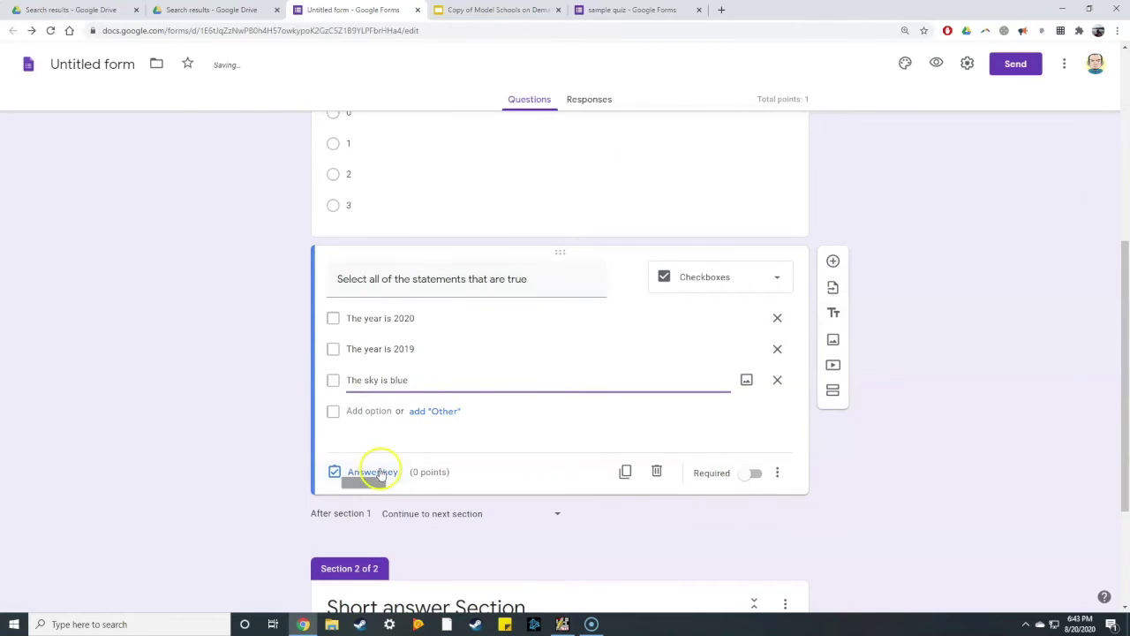
left_click(379, 474)
left_click(383, 349)
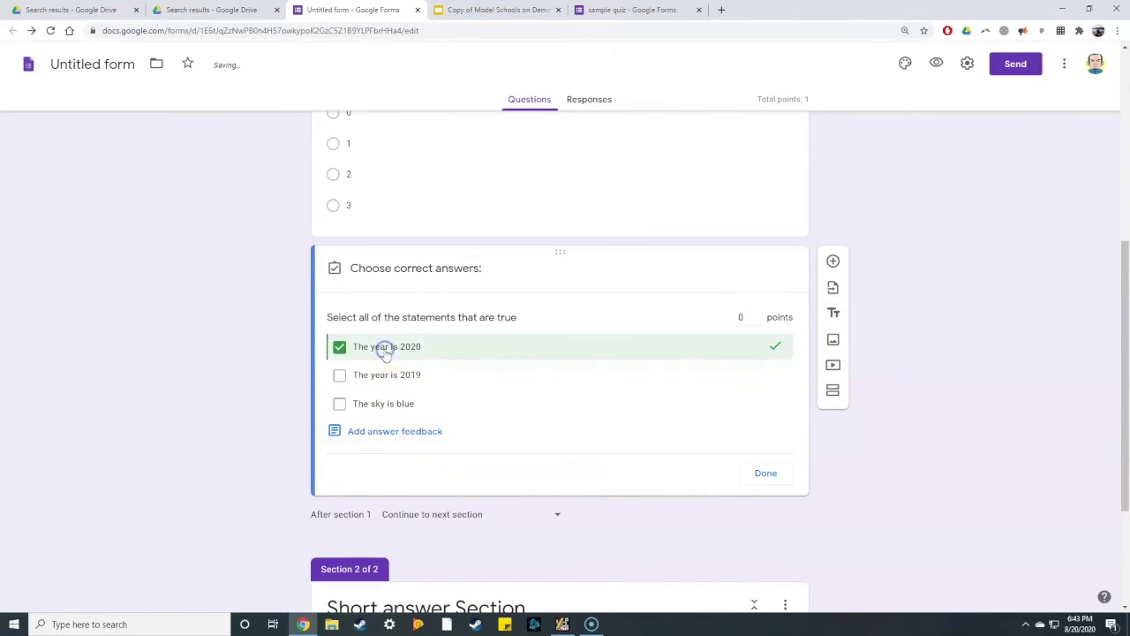
left_click(384, 403)
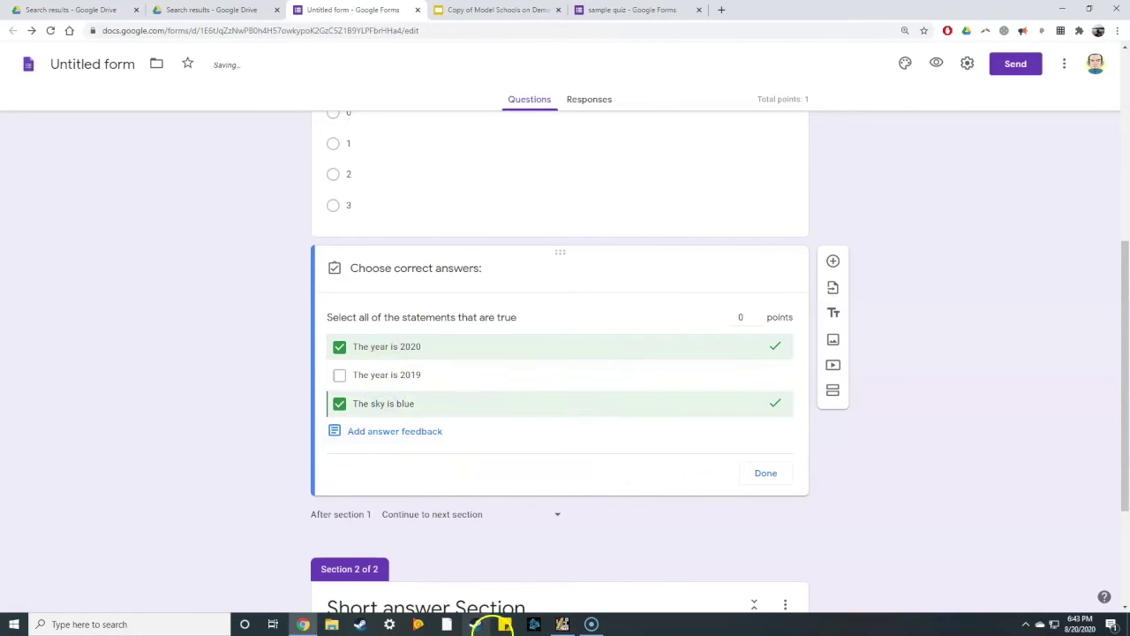
left_click(756, 314)
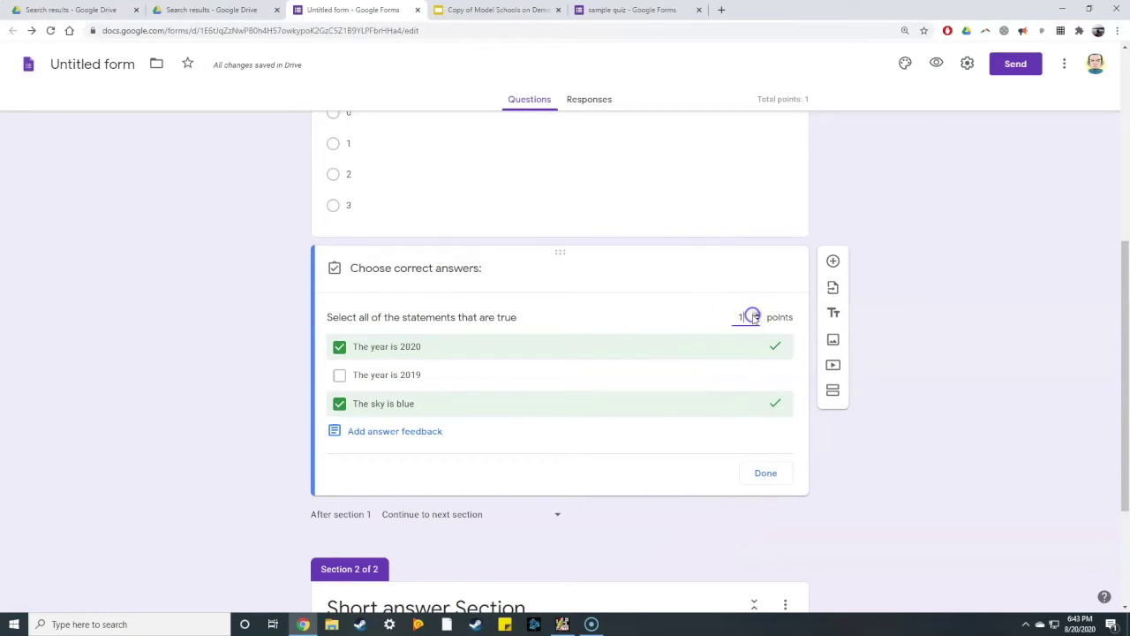
left_click(764, 479)
Step: Open the checkboxes question's feedback for incorrect answers and examine the options for attaching a link or a YouTube video
left_click(353, 433)
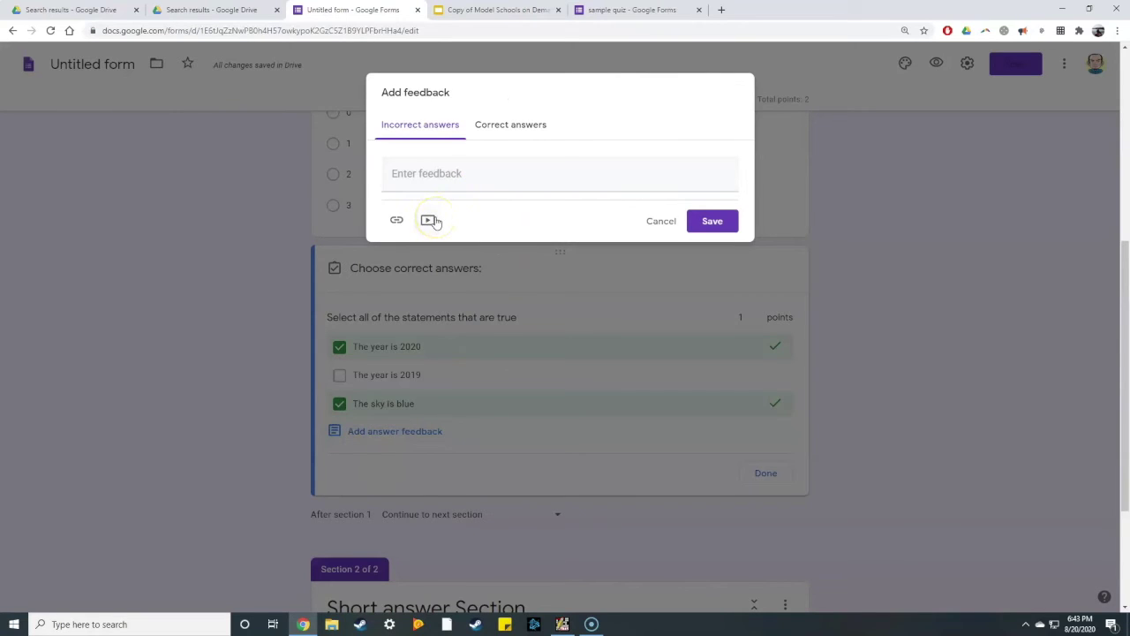
left_click(399, 221)
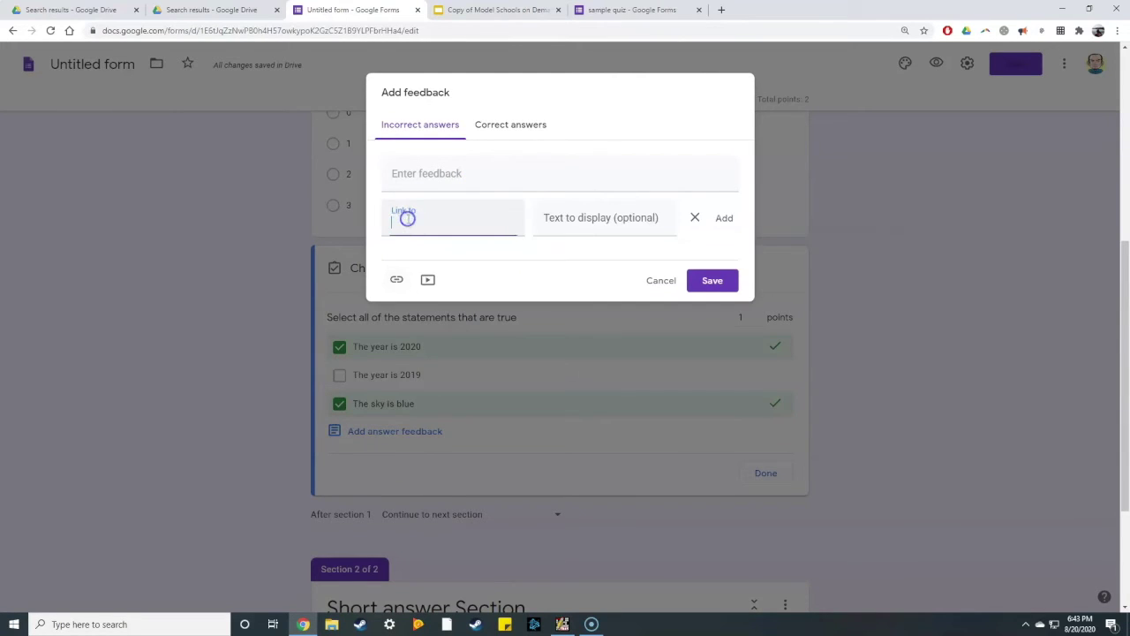
left_click(428, 280)
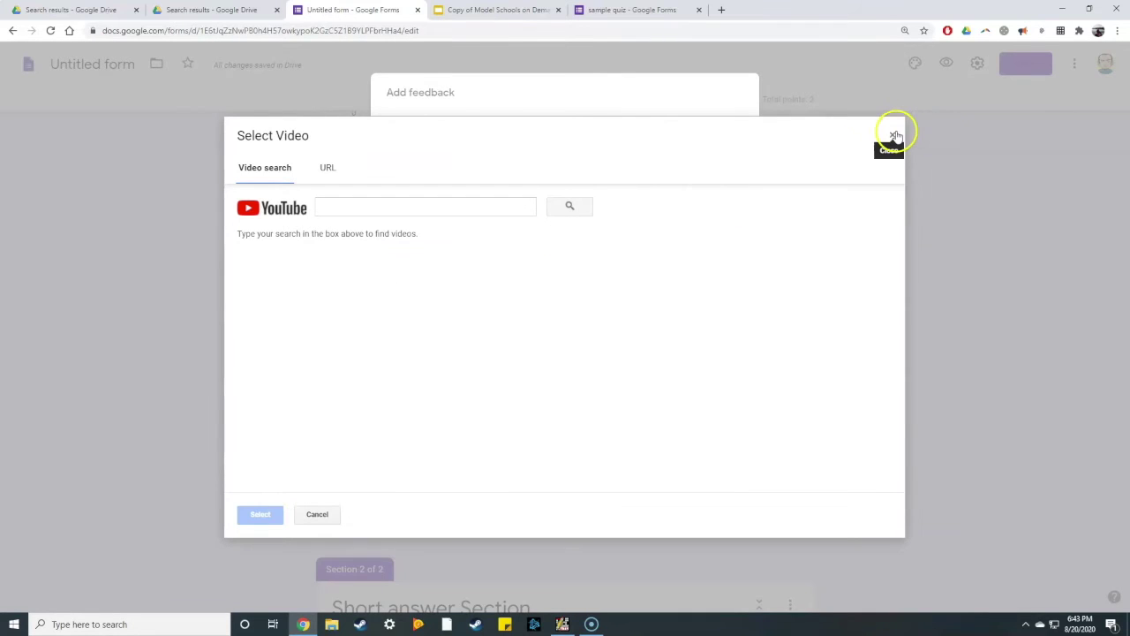
left_click(894, 133)
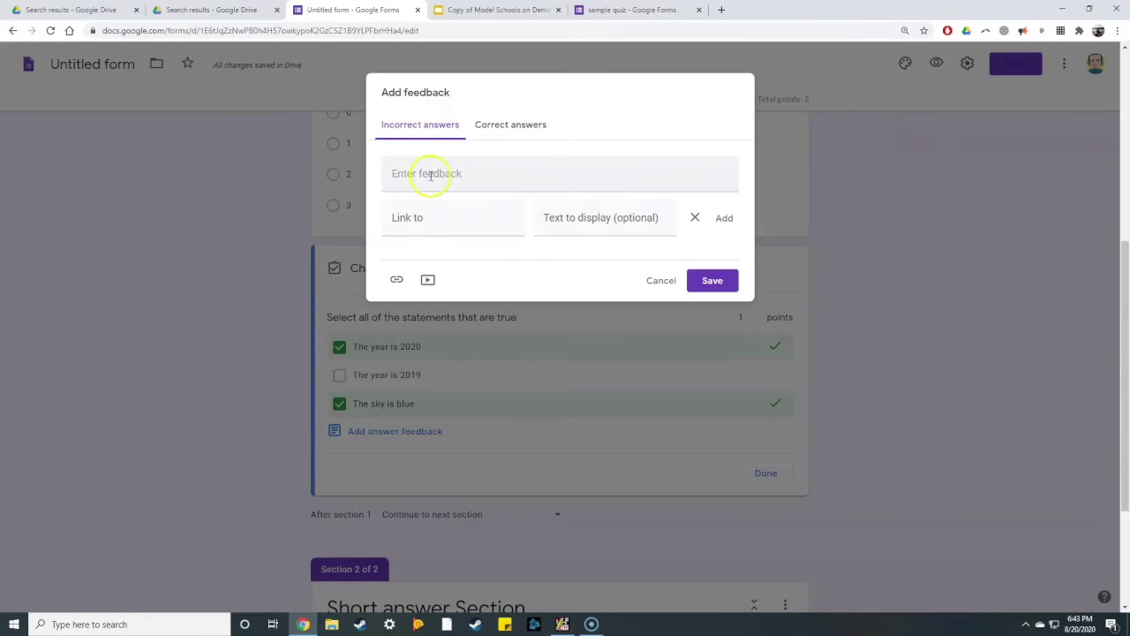
Step: Save the checkboxes question's feedback dialog and finish its answer key
left_click(712, 281)
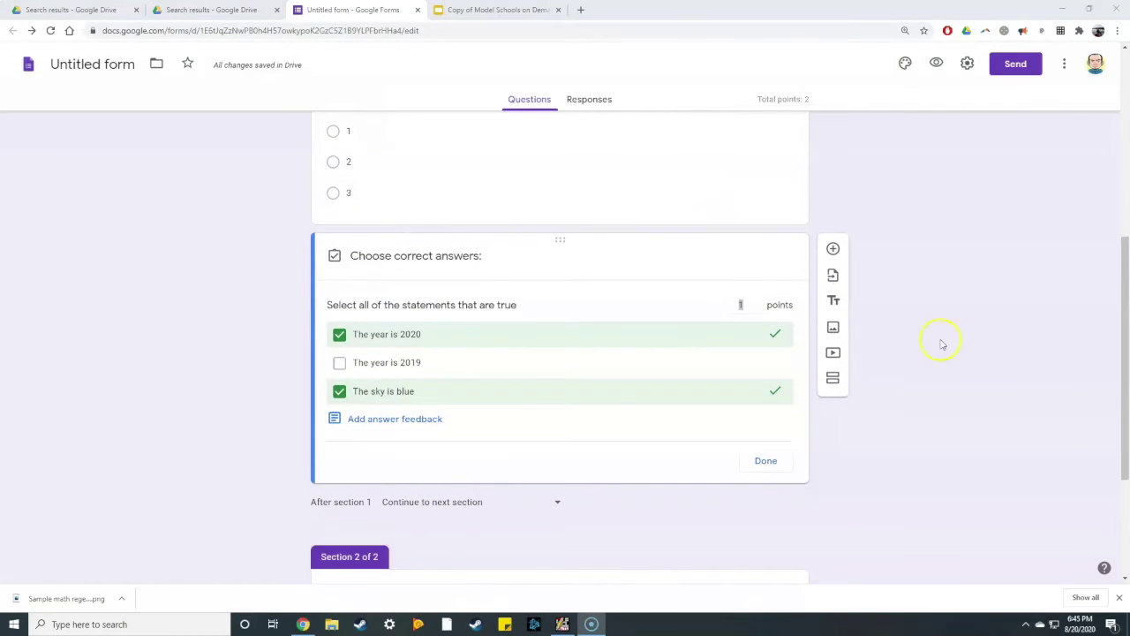
left_click(765, 459)
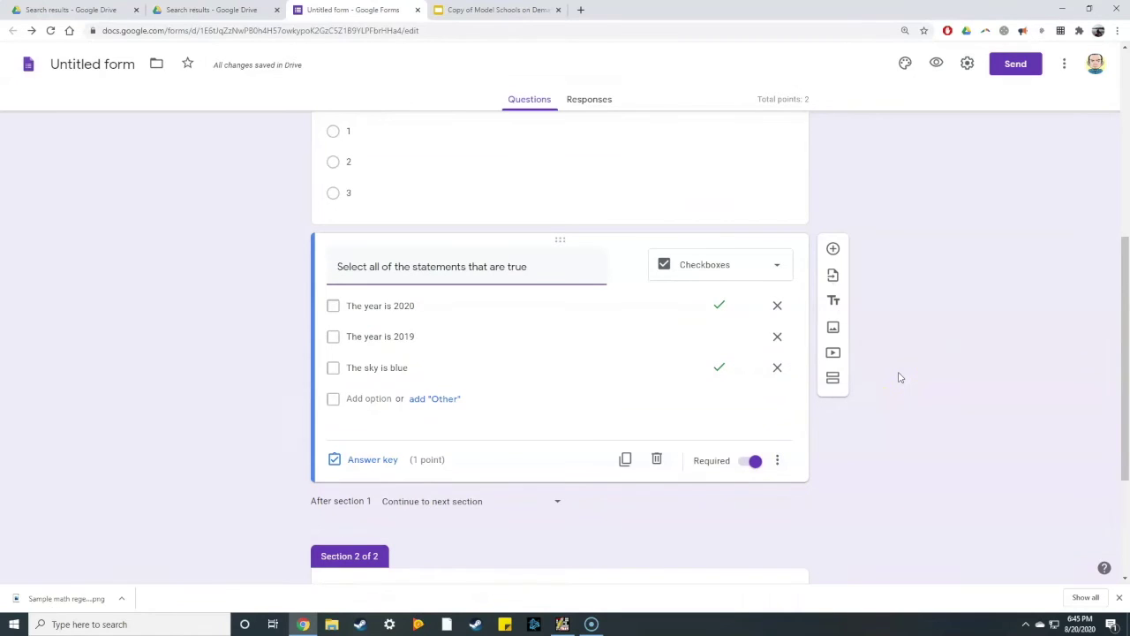
scroll(888, 396, "down", 2)
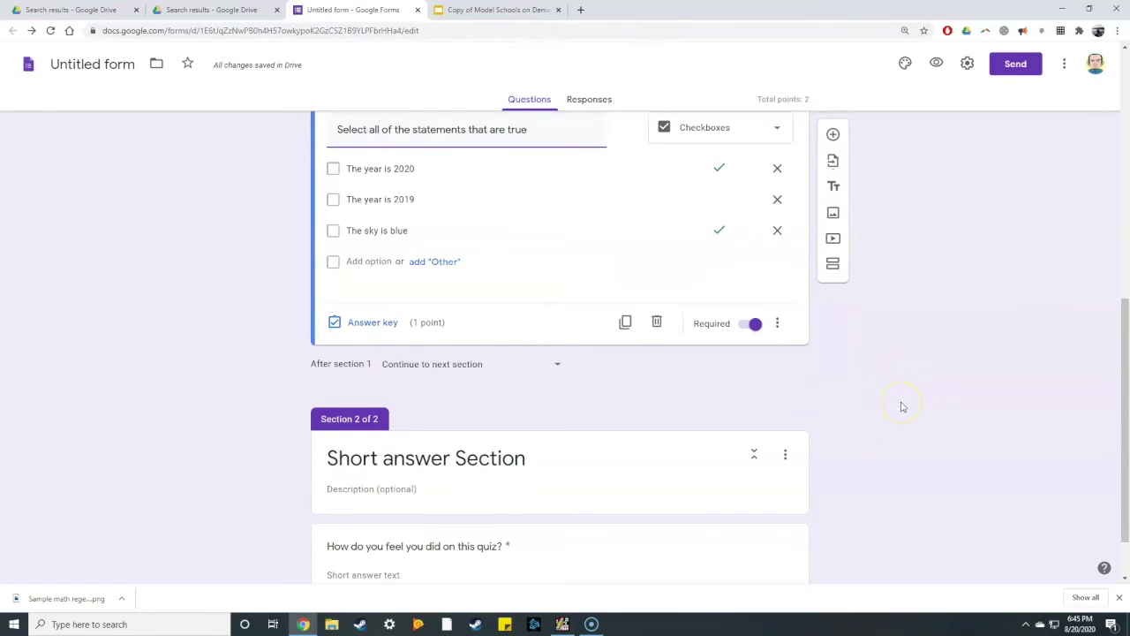
scroll(902, 406, "up", 2)
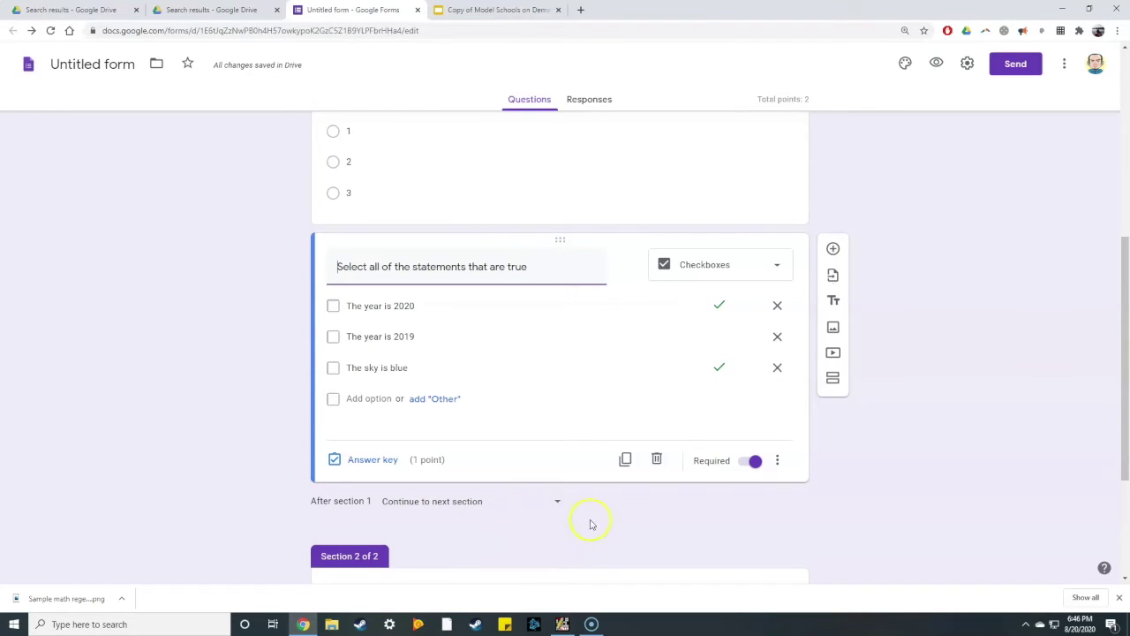
Step: Below the checkboxes question, add a multiple-choice question and upload the image "Sample math regents question" from Downloads into it
left_click(834, 248)
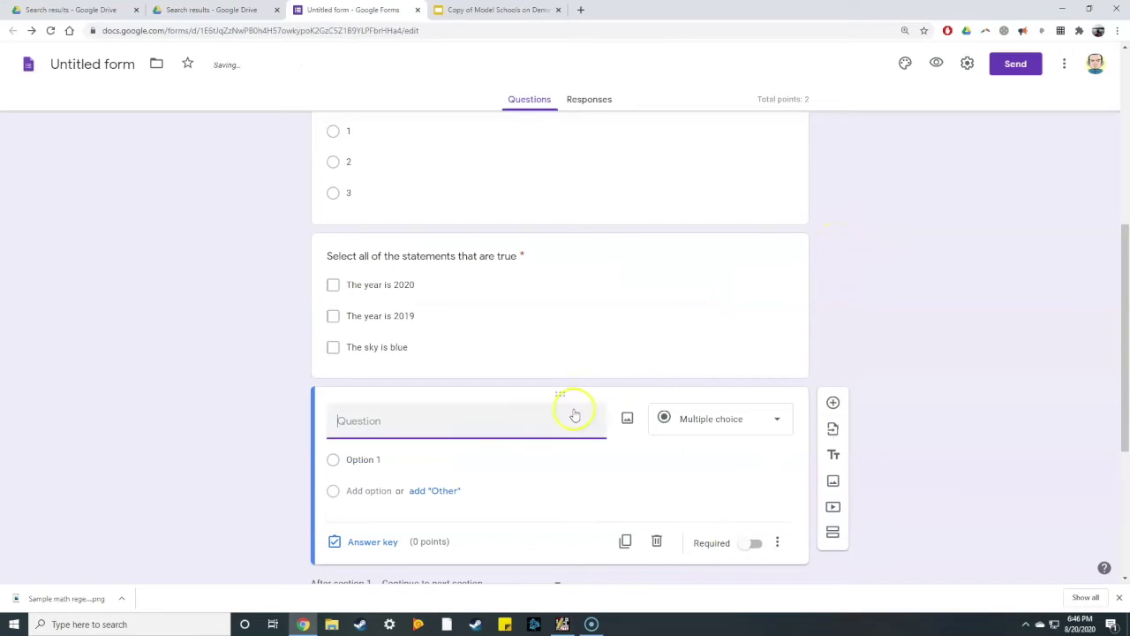
left_click(627, 418)
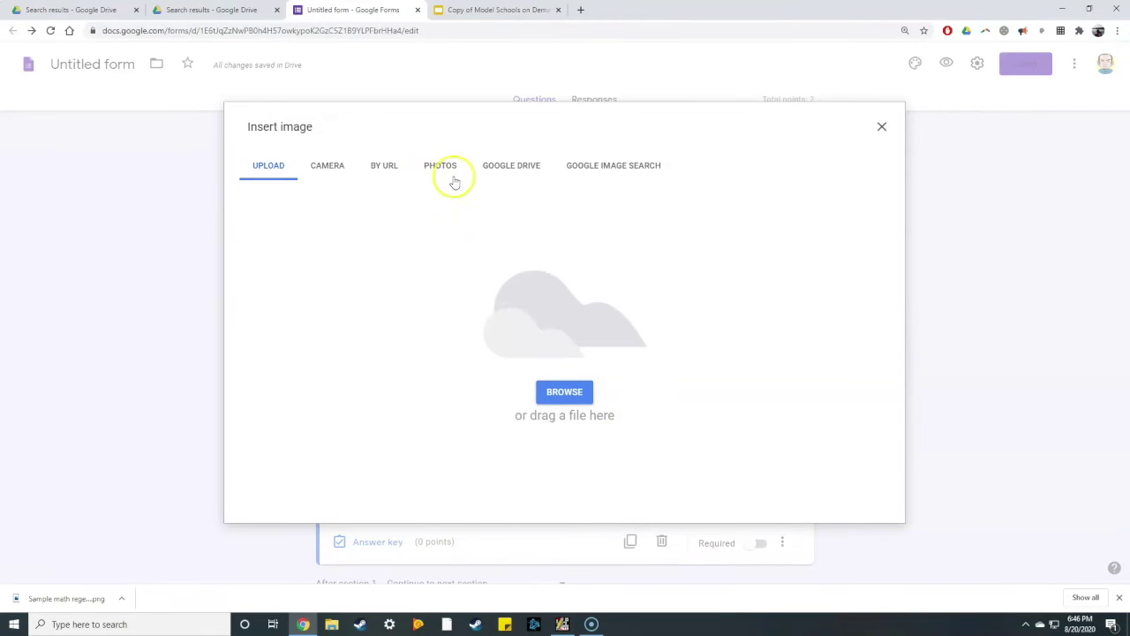
left_click(565, 399)
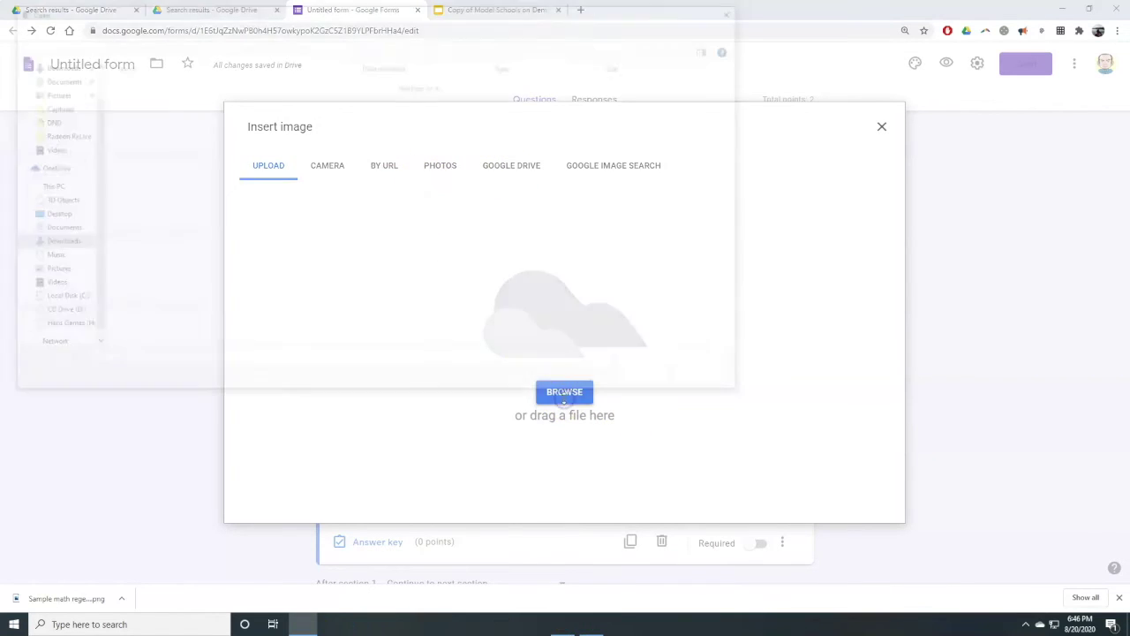
left_click(195, 97)
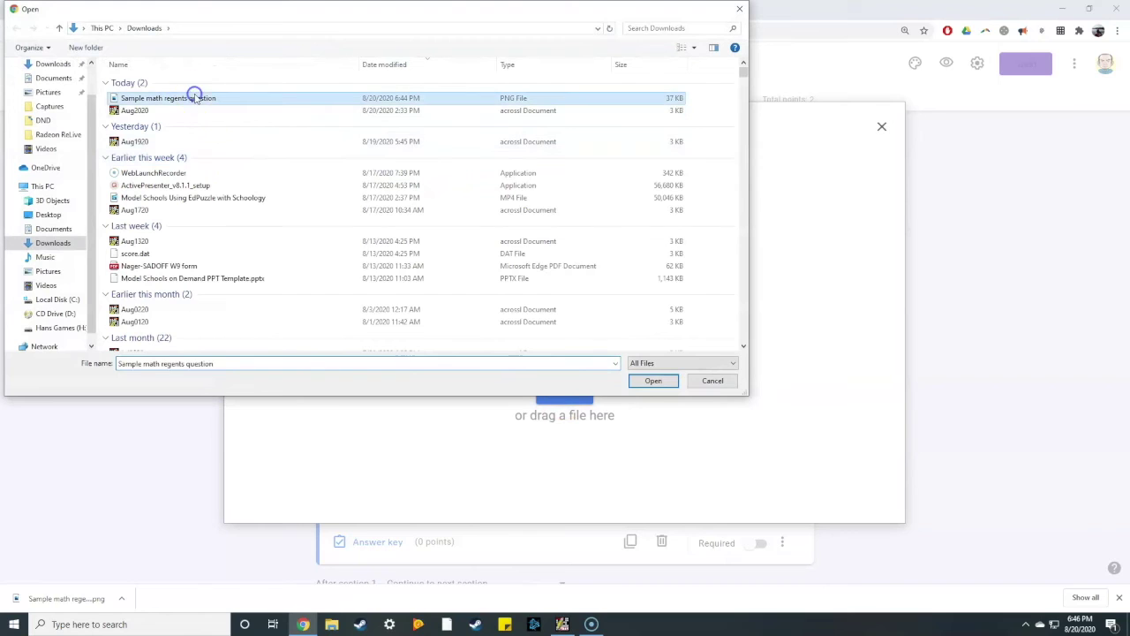
left_click(652, 381)
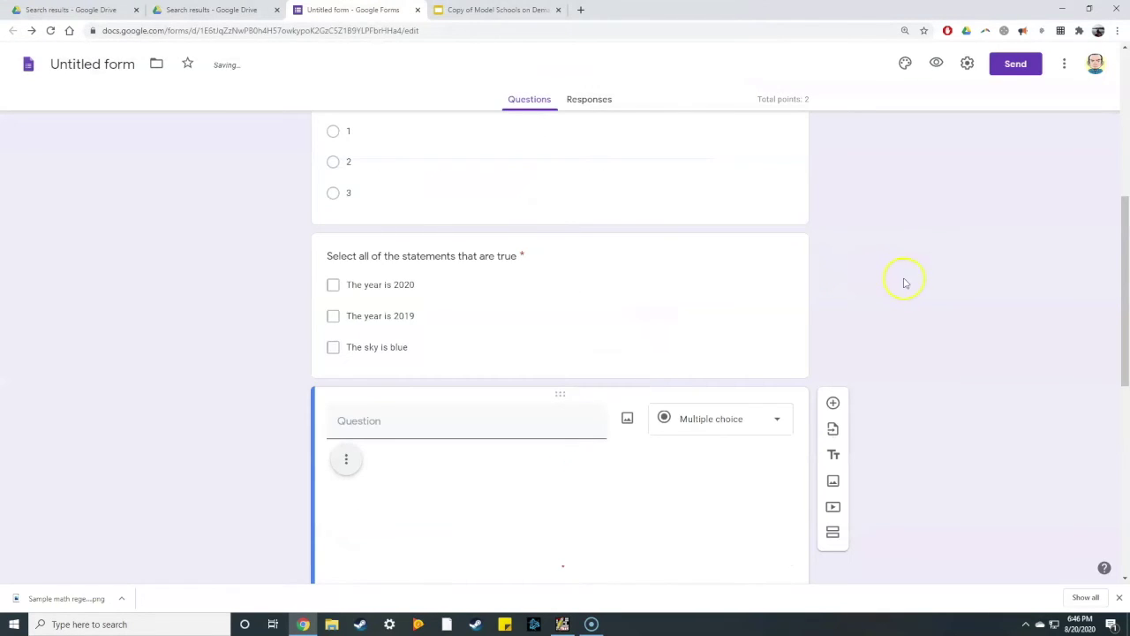
scroll(903, 279, "down", 3)
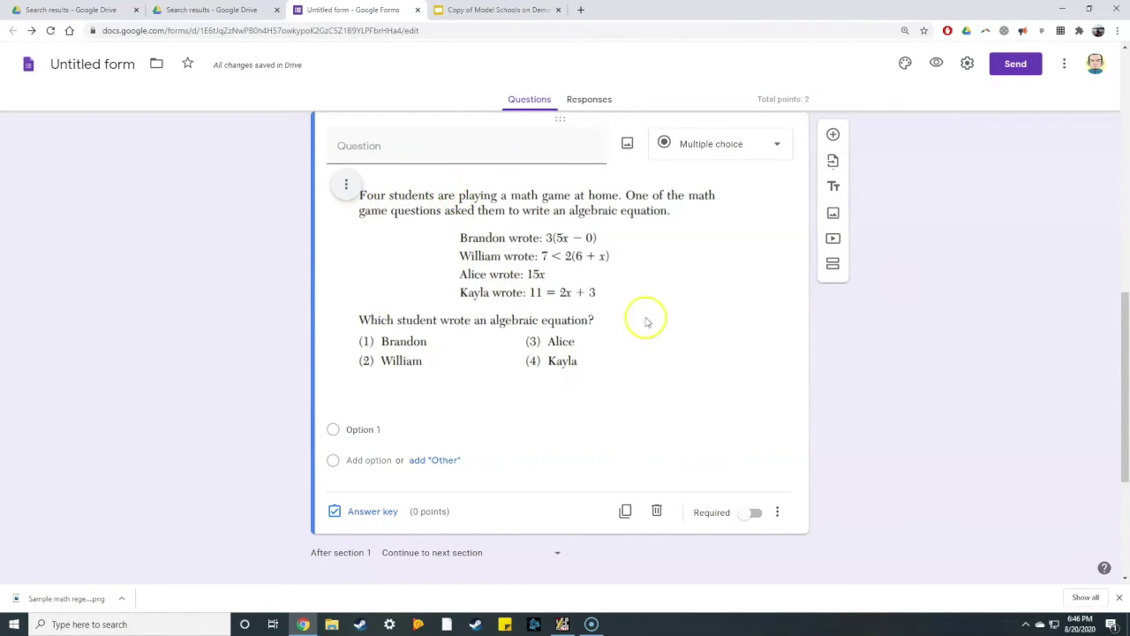
Step: Give the math image question the answer options 1, 2, 3 and 4
left_click(364, 429)
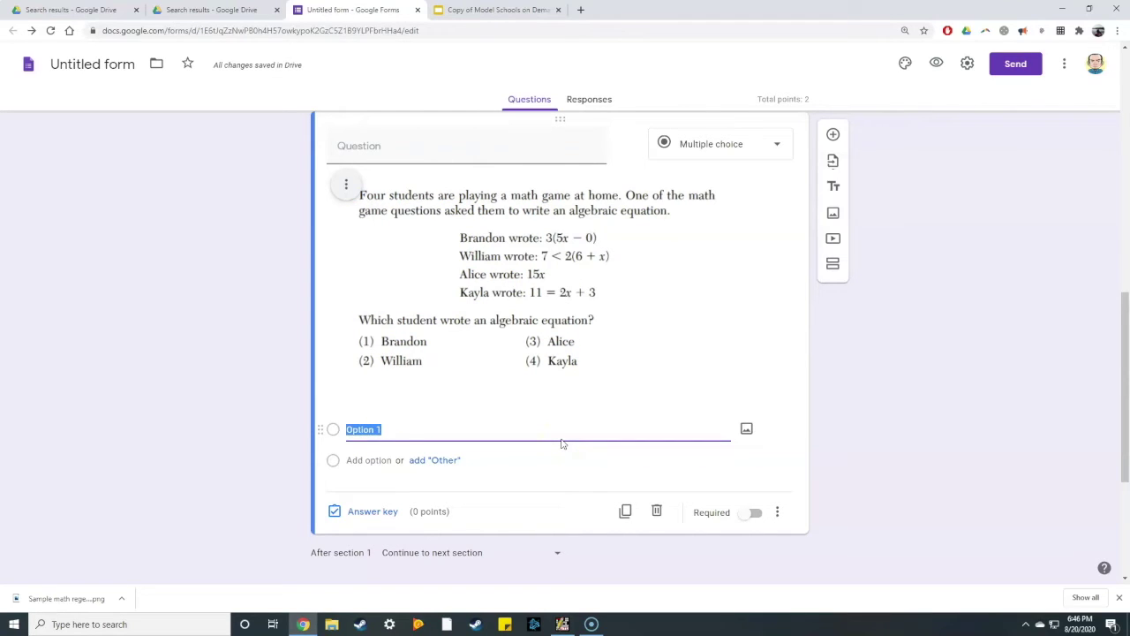
type("1")
key("Return")
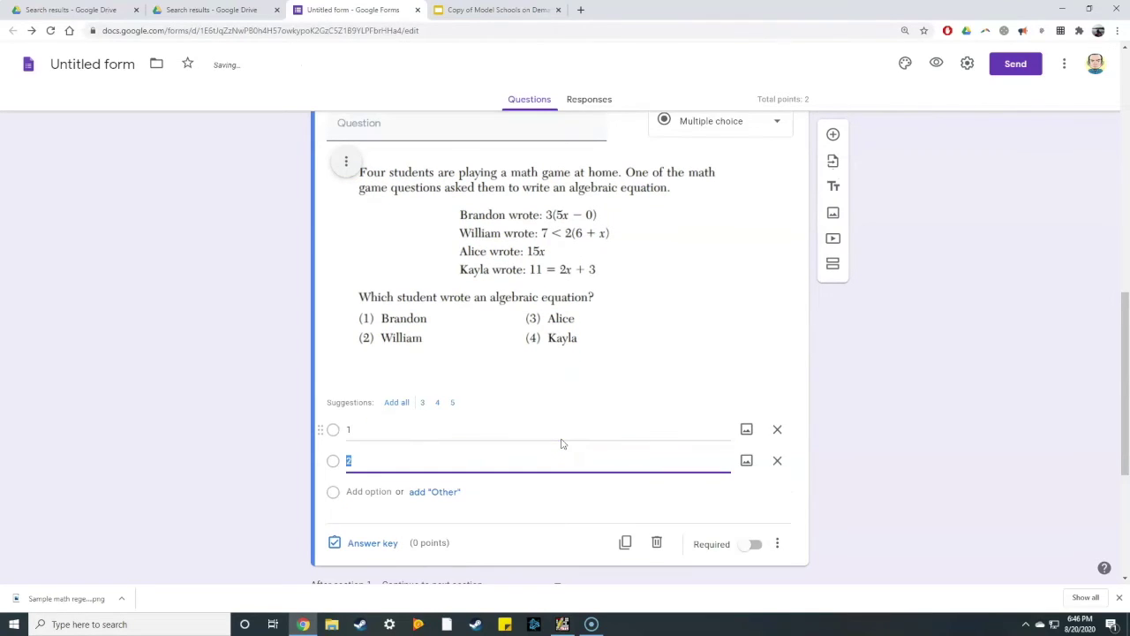
key("Return")
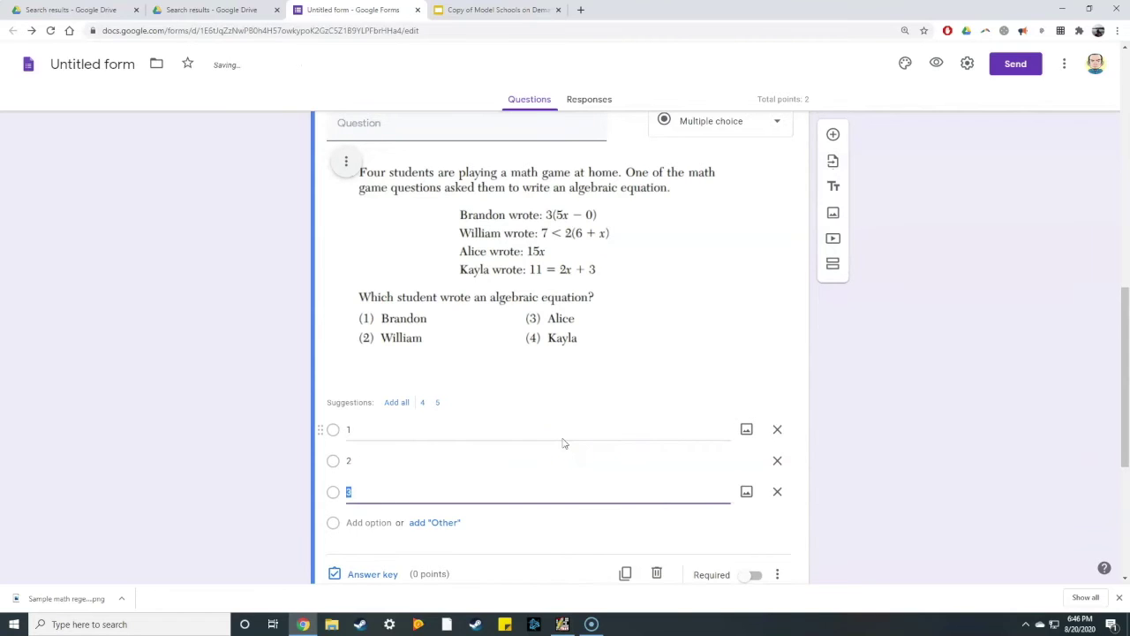
key("Return")
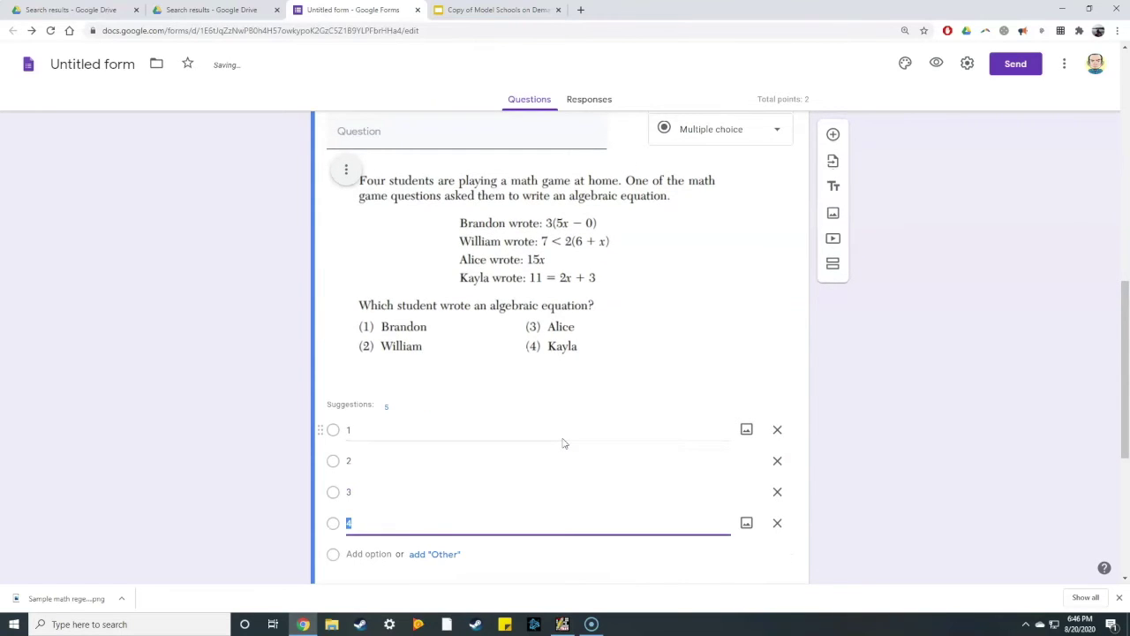
Step: Look over the math image question's answer key and make the question required
scroll(563, 444, "down", 2)
left_click(375, 467)
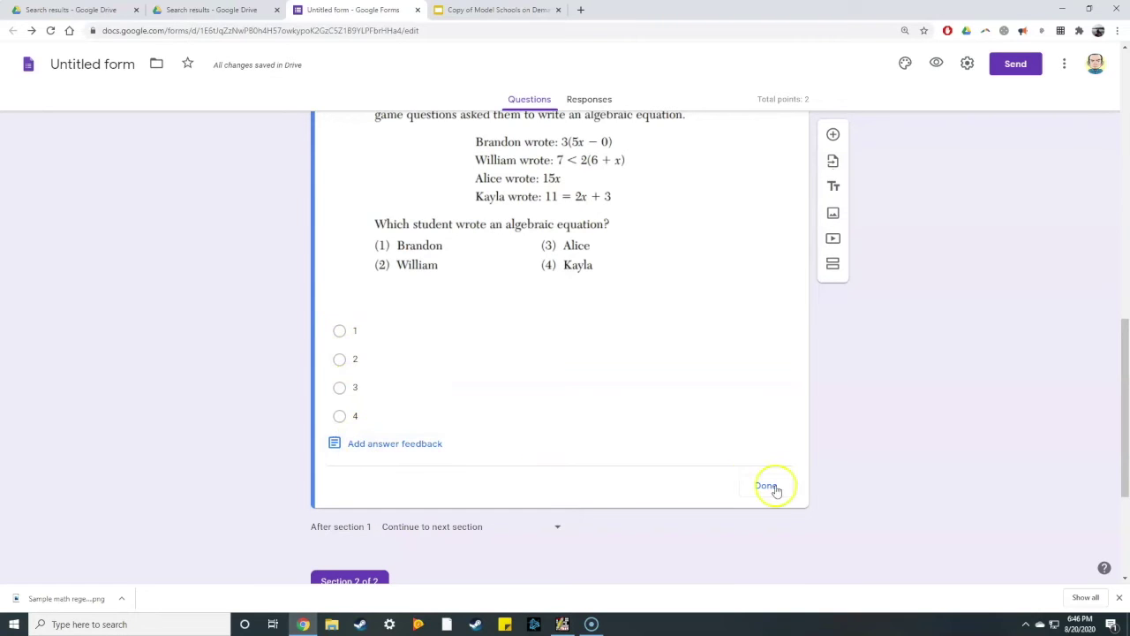
scroll(774, 486, "up", 2)
scroll(749, 330, "down", 4)
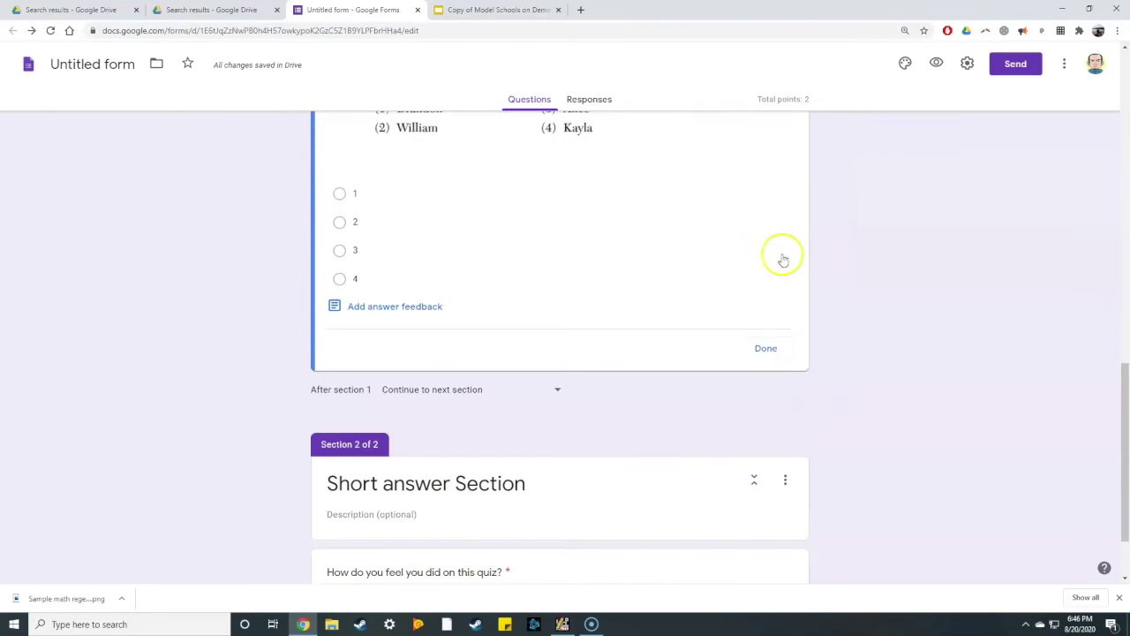
left_click(768, 349)
scroll(780, 354, "down", 5)
left_click(752, 361)
Step: Make the "What is 1+1?" question required
scroll(808, 393, "up", 2)
scroll(813, 402, "up", 6)
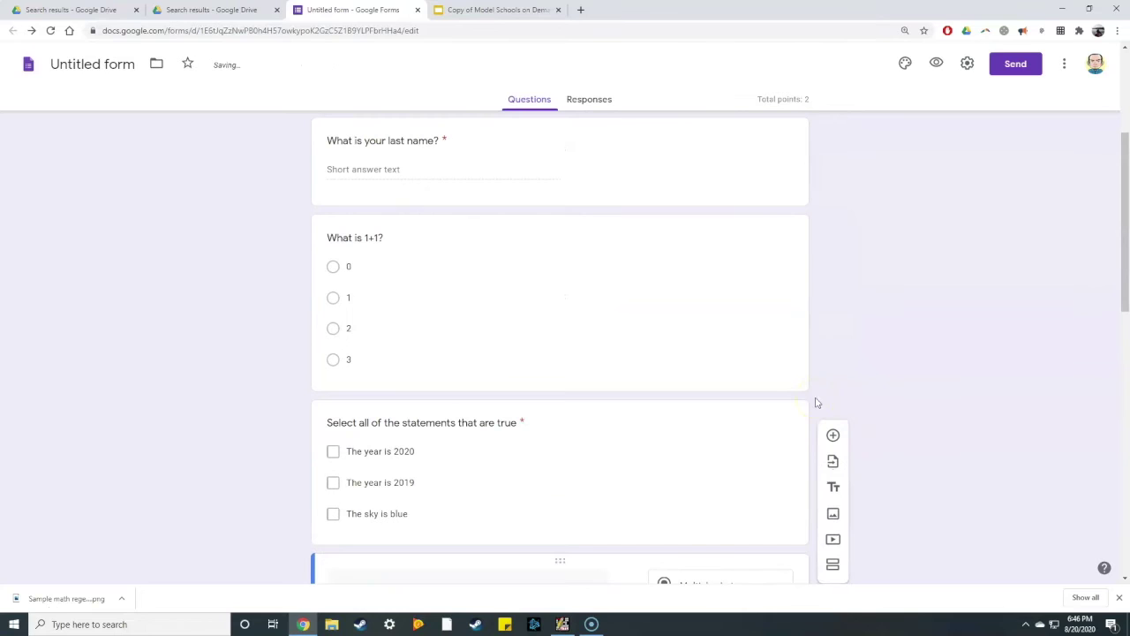
left_click(748, 433)
left_click(758, 471)
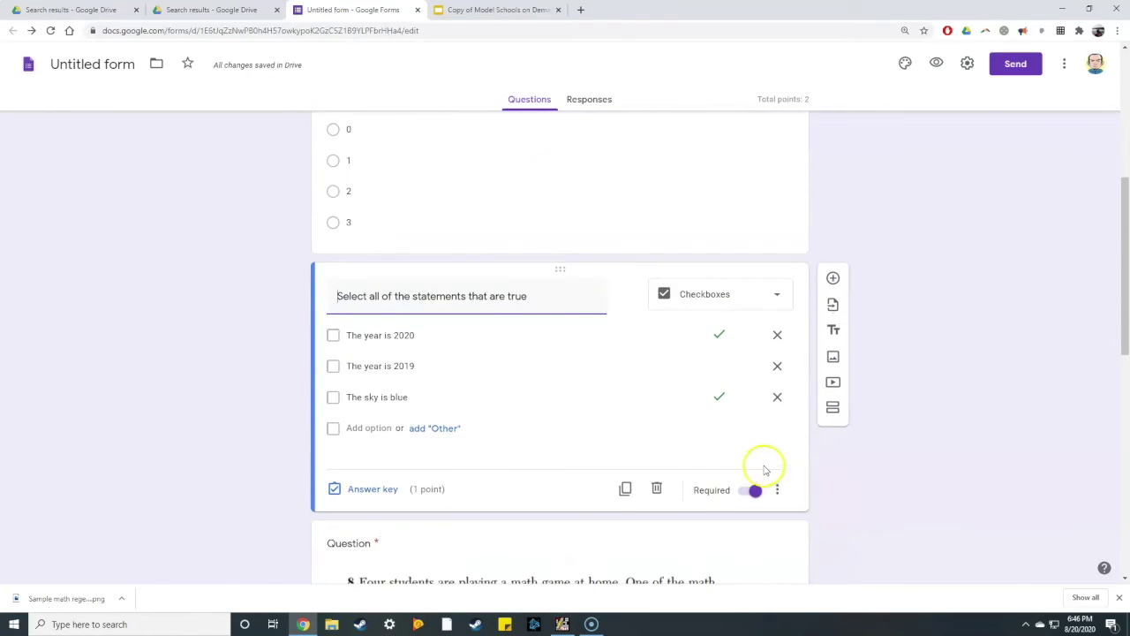
scroll(706, 380, "up", 2)
left_click(661, 293)
left_click(751, 463)
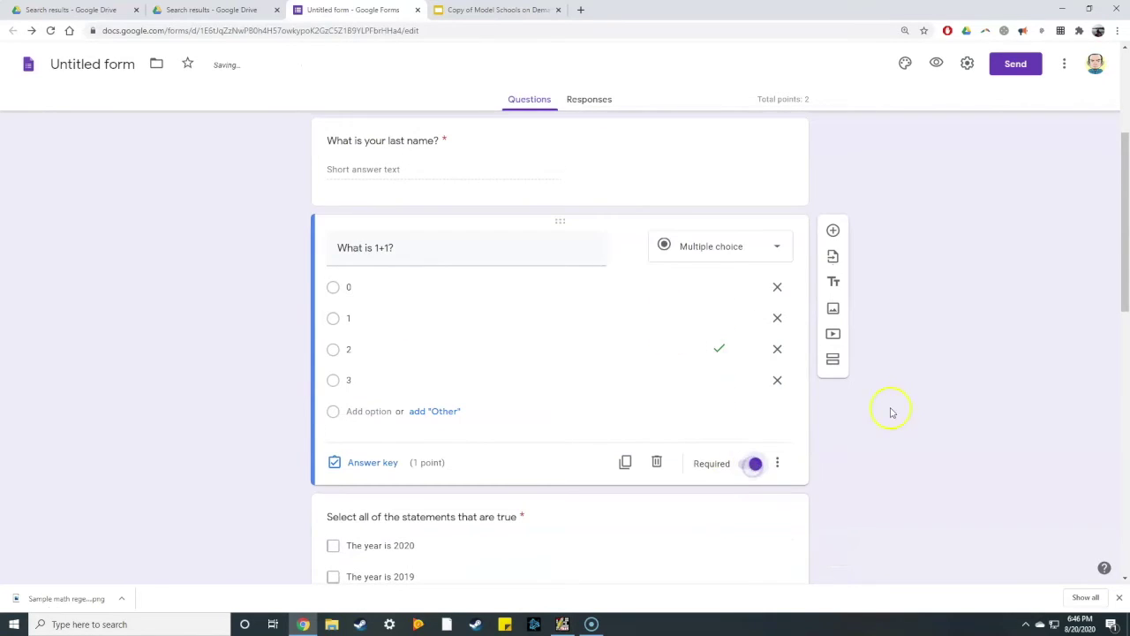
Step: Make the "What is your first name?" question required
scroll(888, 409, "up", 3)
scroll(722, 388, "down", 2)
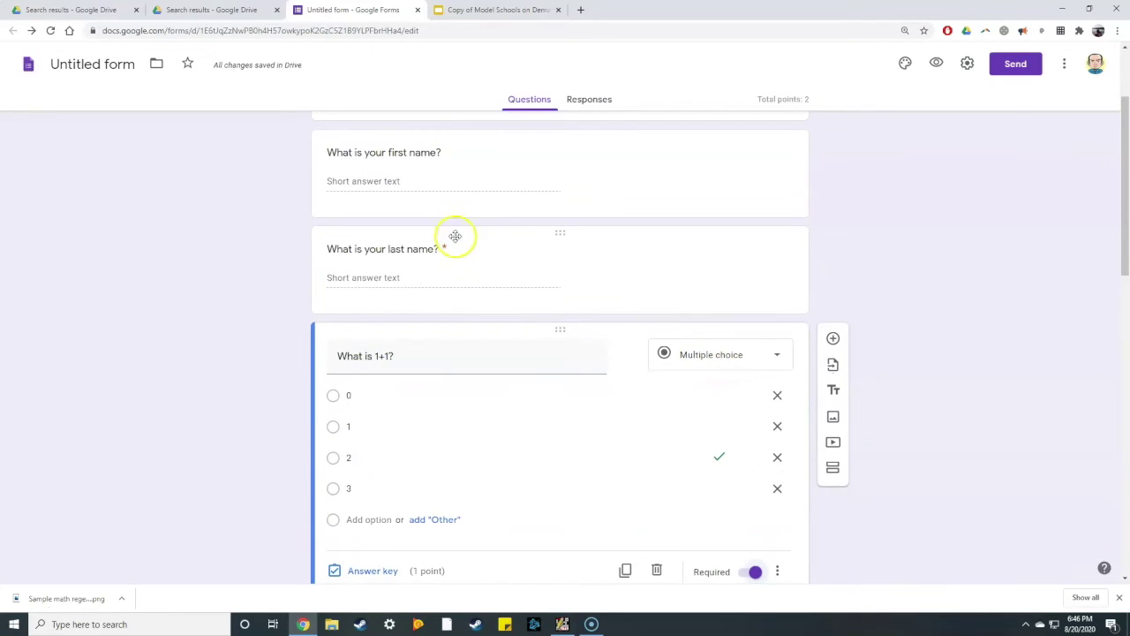
left_click(441, 164)
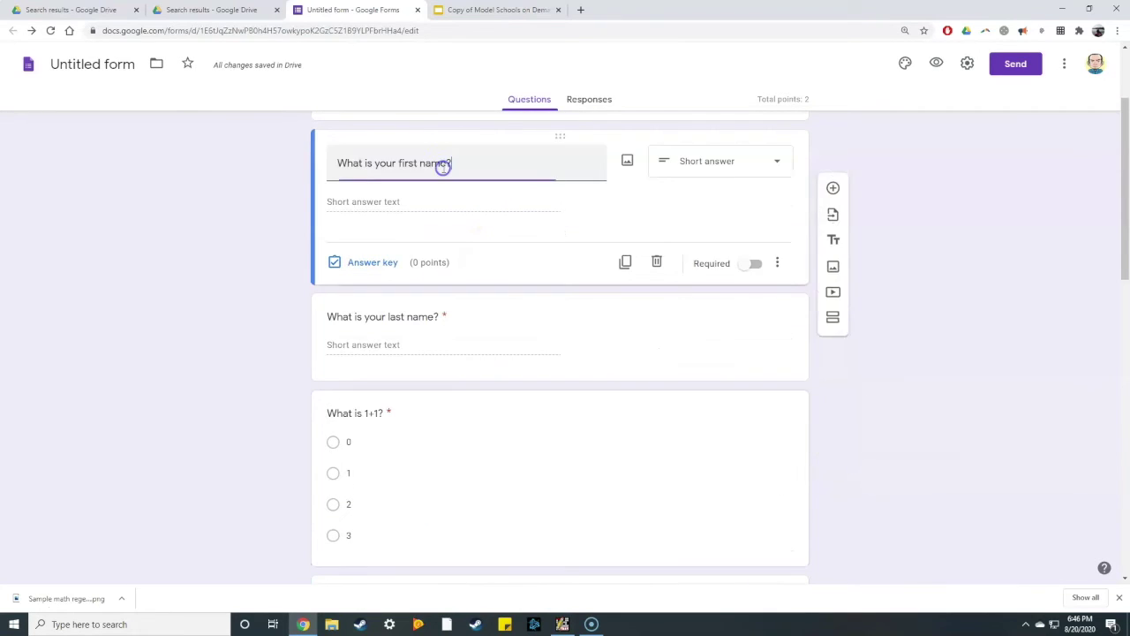
left_click(752, 263)
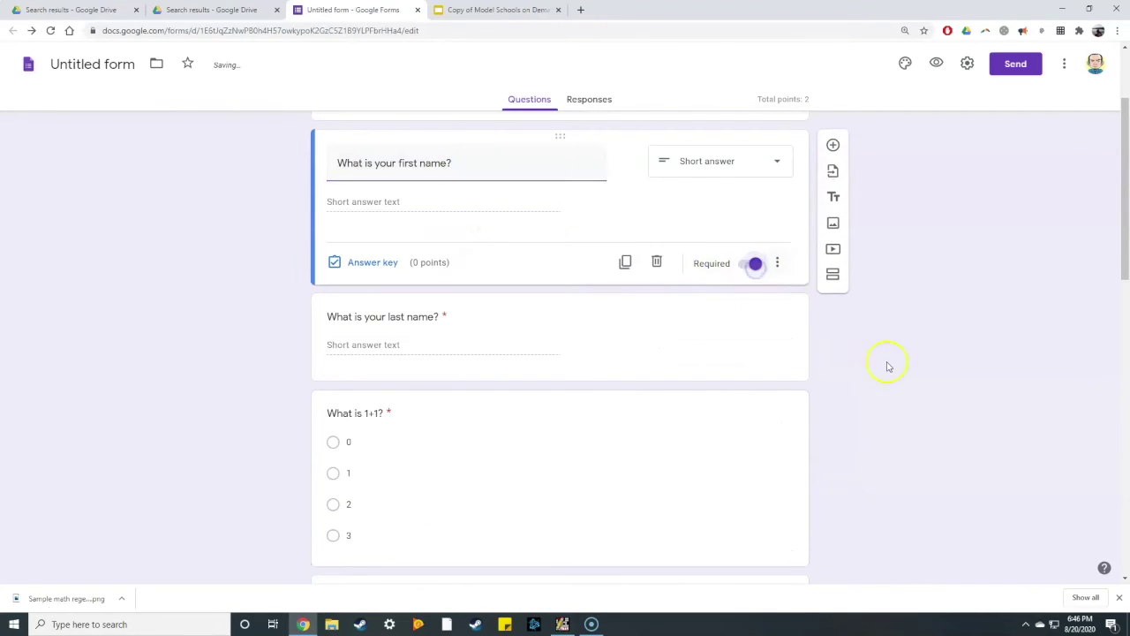
Step: Below the math image question, add a required file upload question titled "Submit a screenshot of the work you did."
scroll(888, 365, "down", 2)
scroll(888, 365, "down", 6)
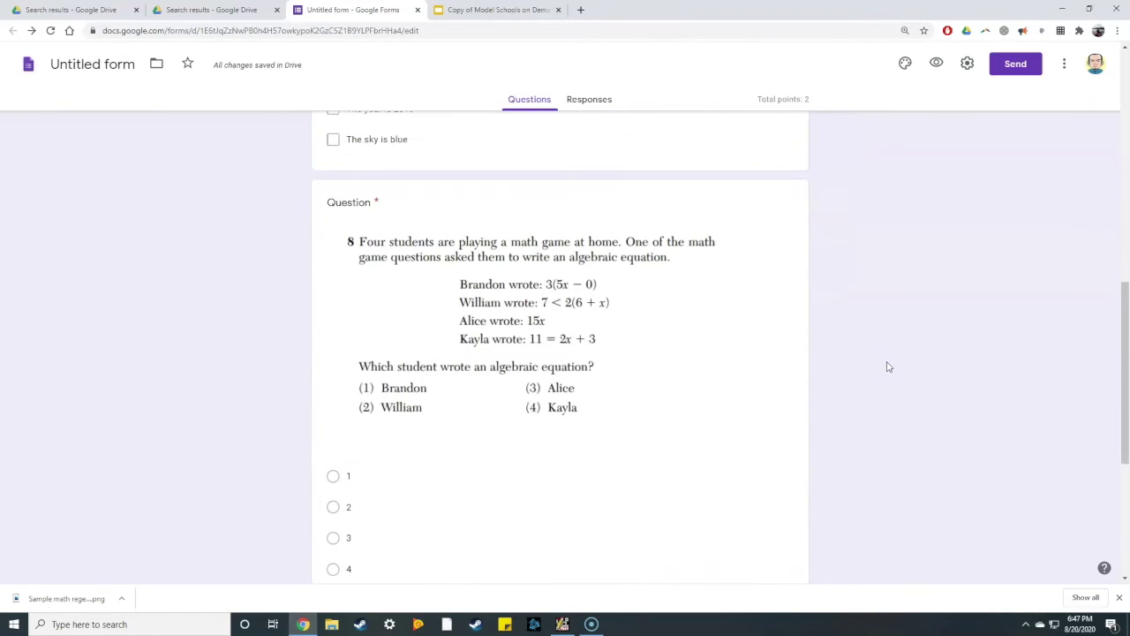
scroll(888, 365, "down", 4)
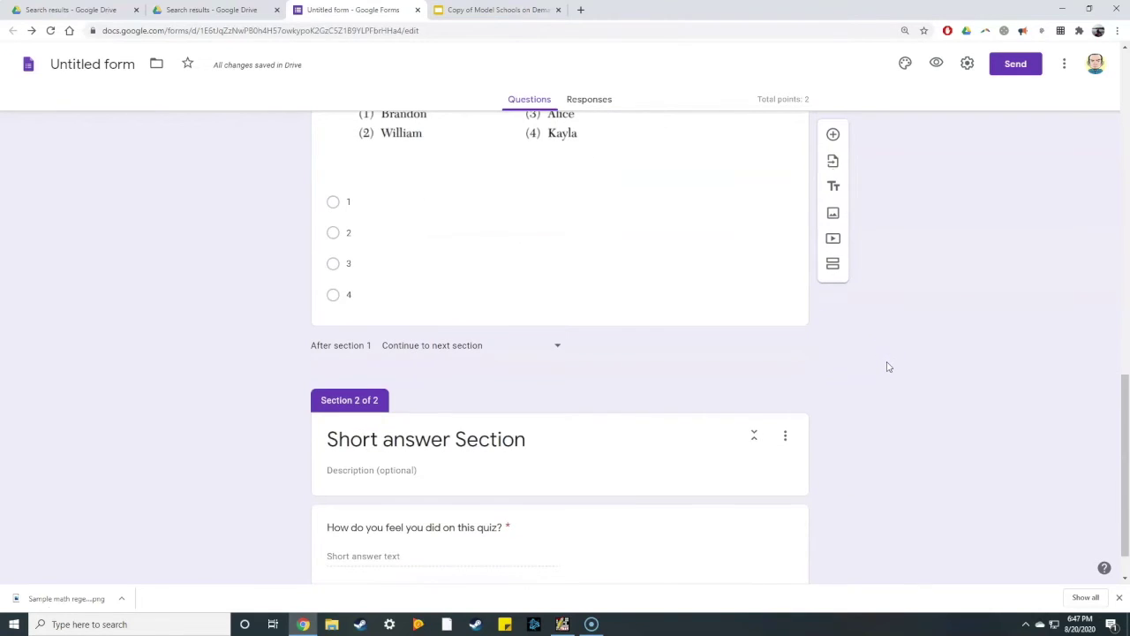
key("Delete")
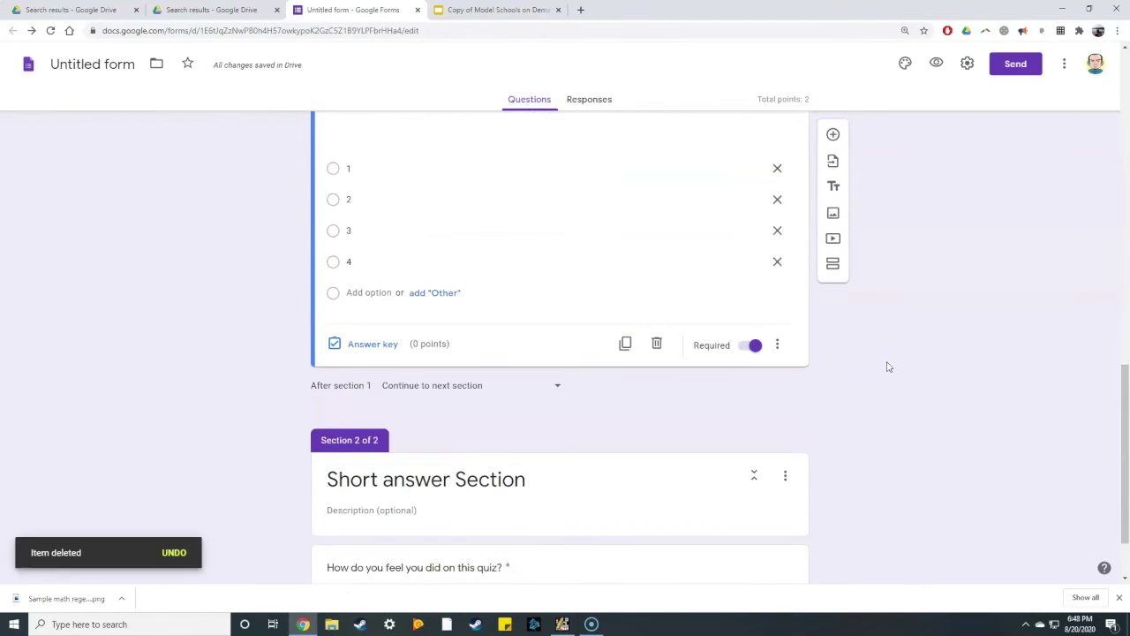
left_click(833, 133)
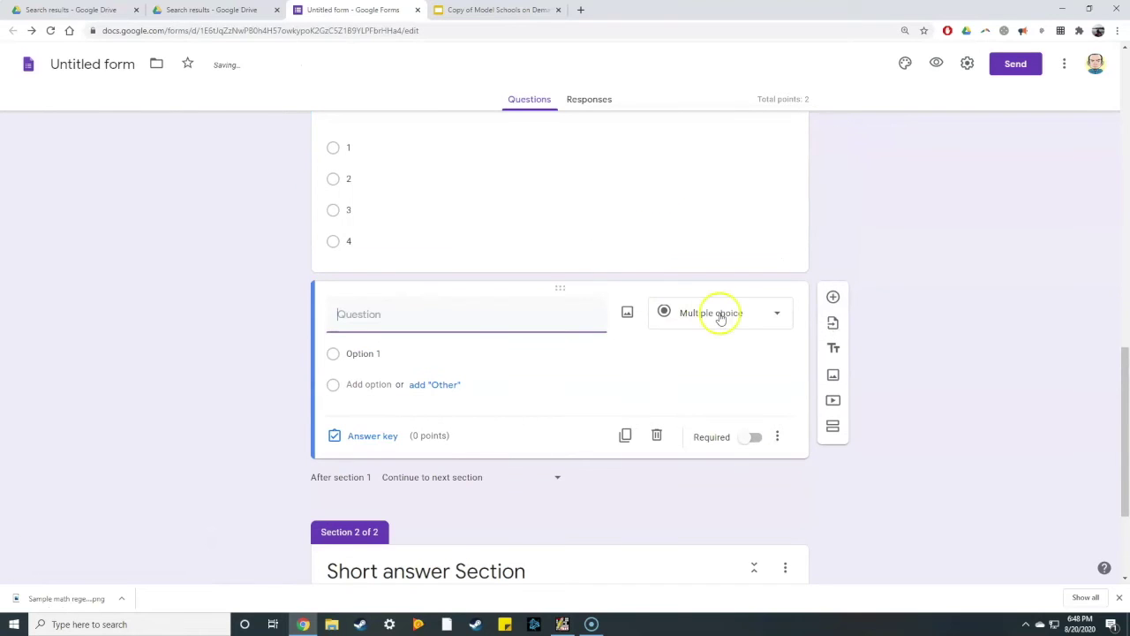
left_click(721, 316)
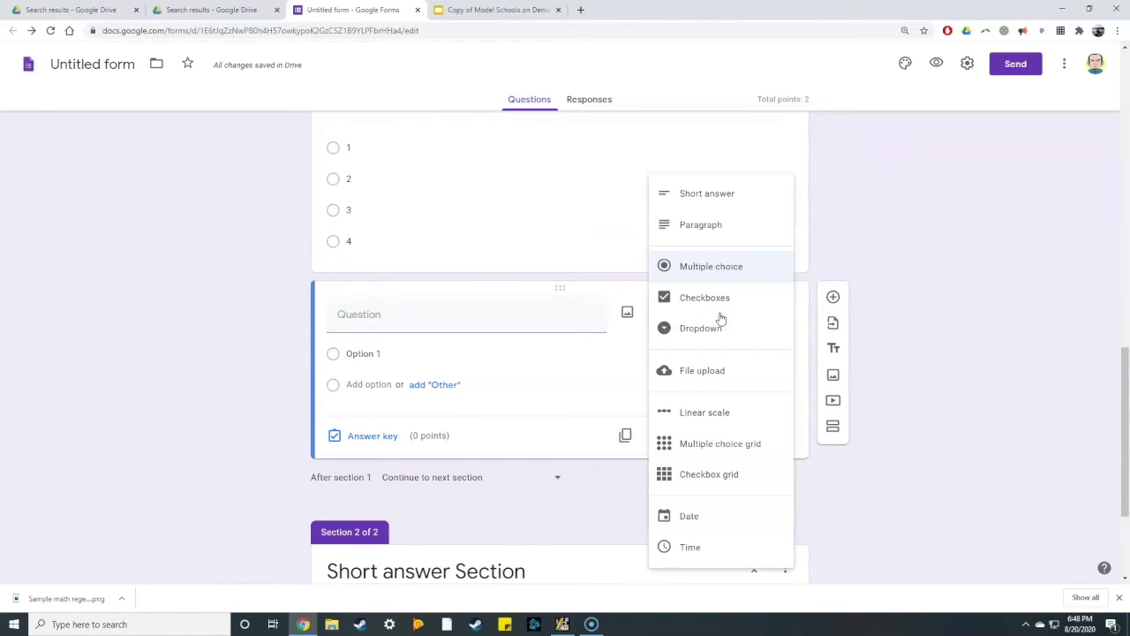
left_click(721, 378)
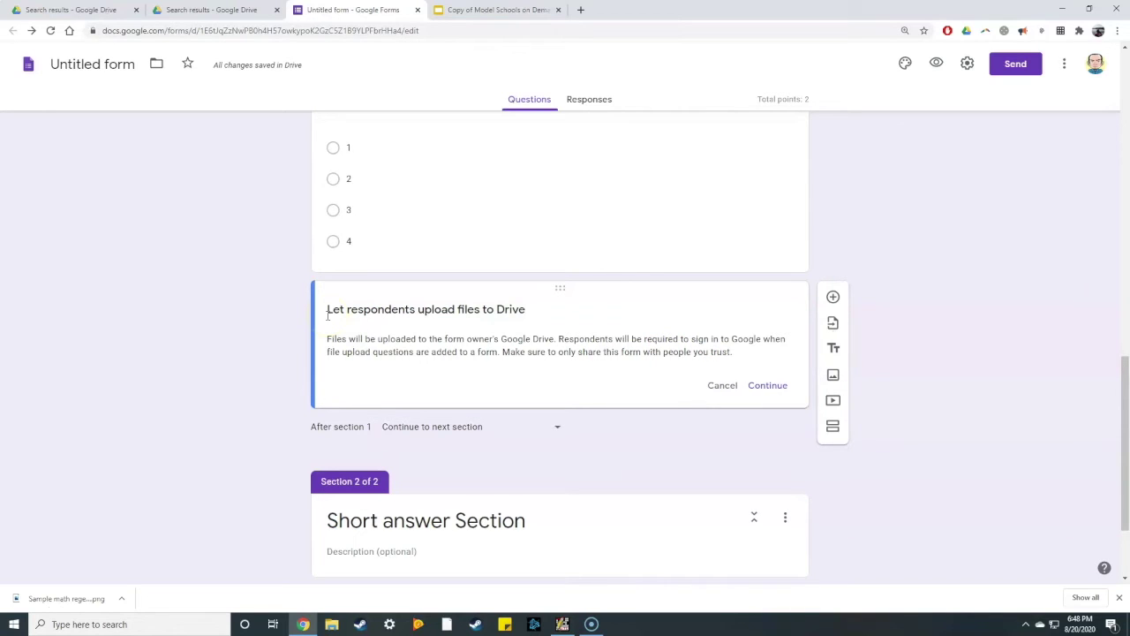
left_click(782, 386)
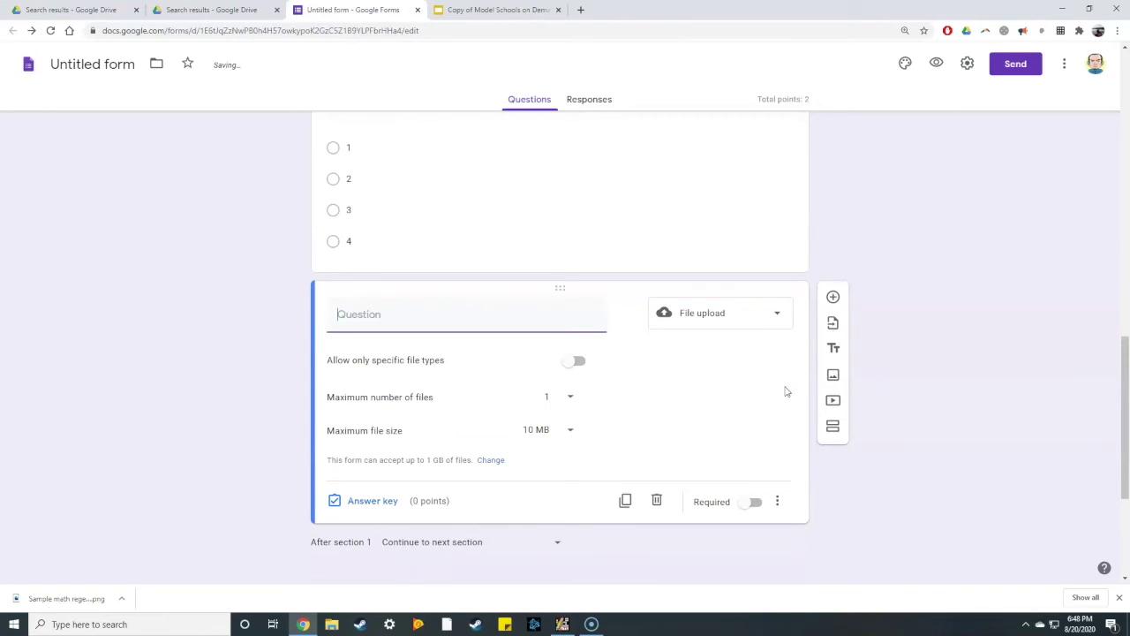
left_click(404, 320)
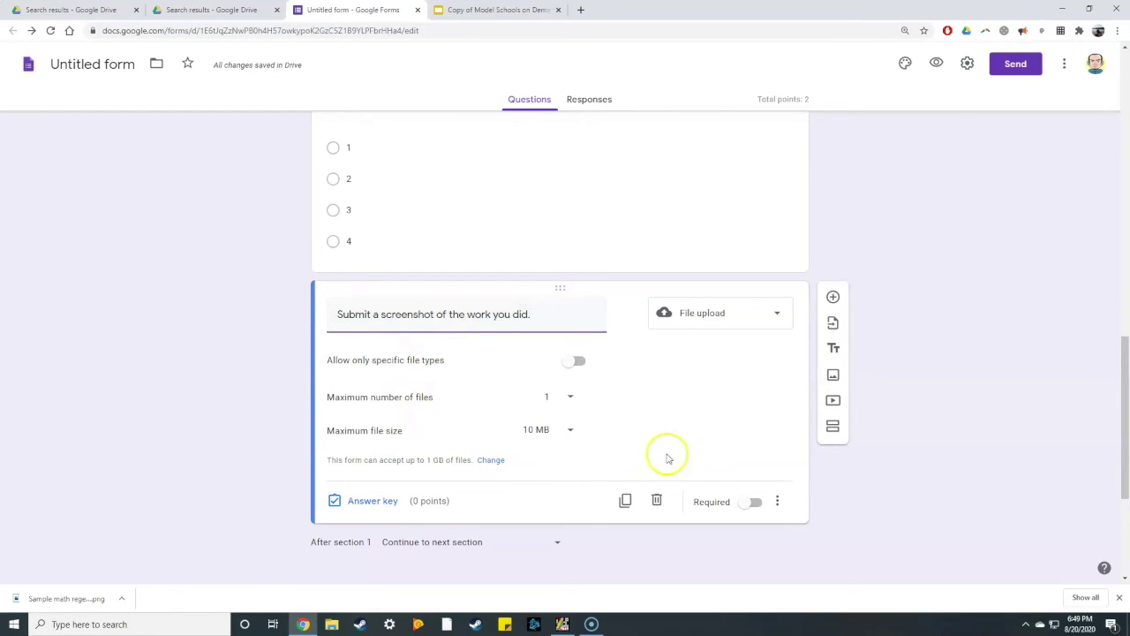
left_click(746, 503)
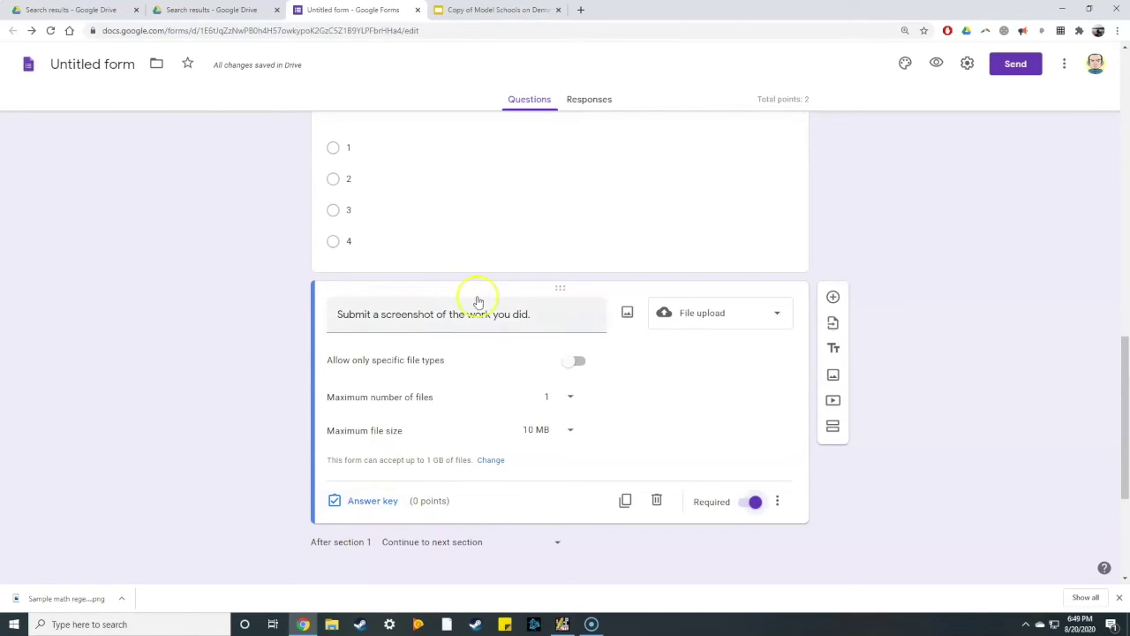
Step: Delete the file upload question asking for a screenshot of the work
scroll(978, 406, "down", 2)
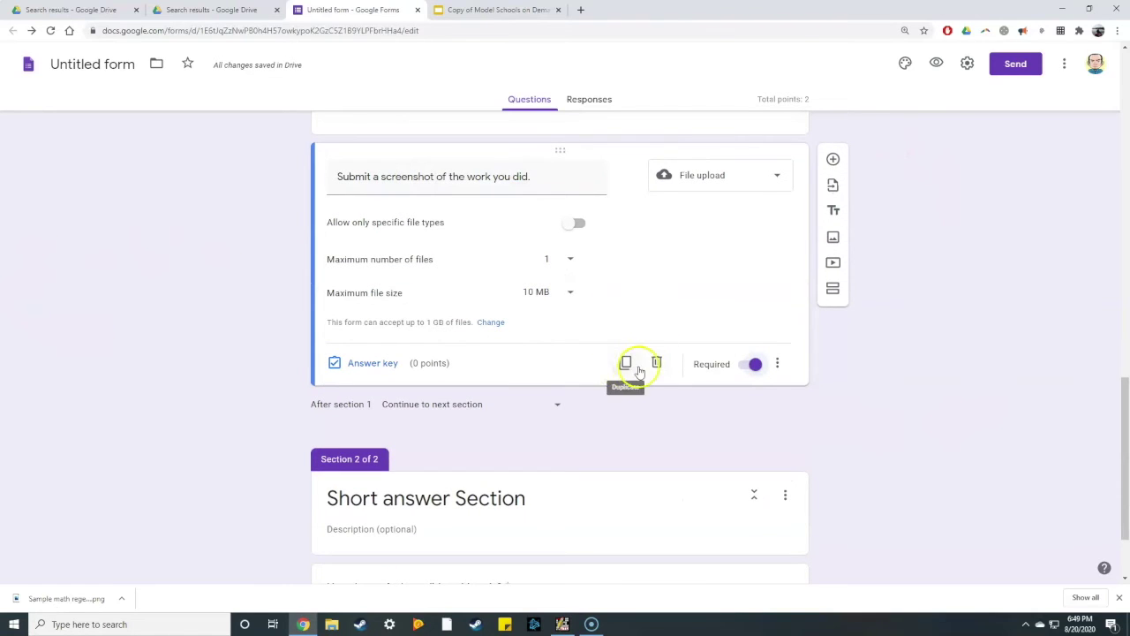
left_click(651, 369)
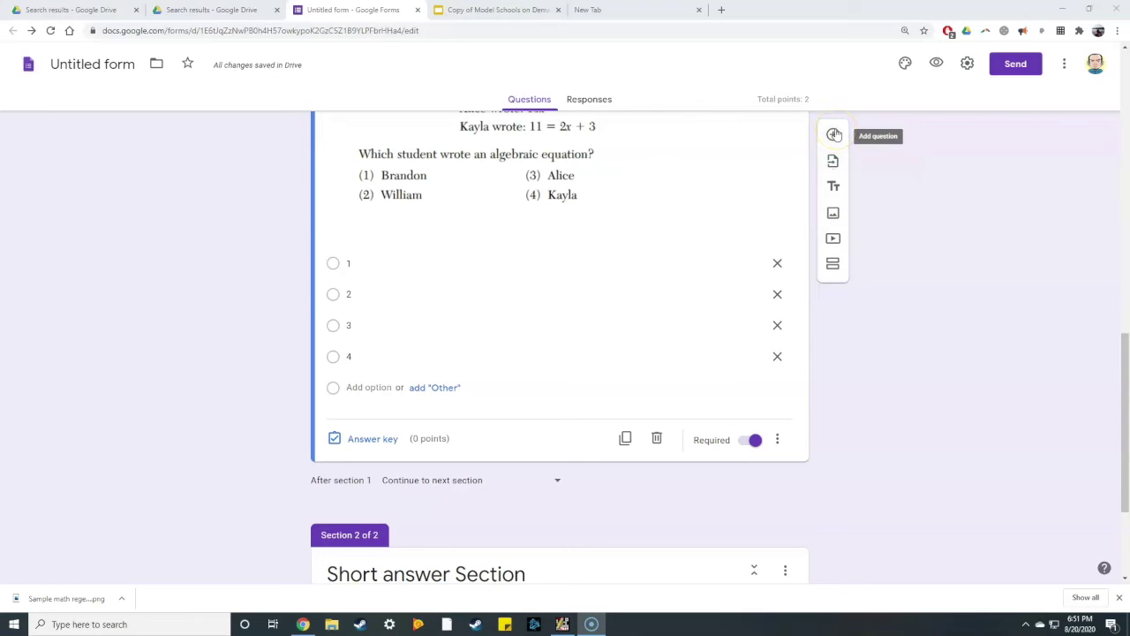
Step: Insert the YouTube video "Square Wheels - Mythbusters for the Impatient" below the image question, titled "Watch this video before answering the next set of questions"
left_click(832, 239)
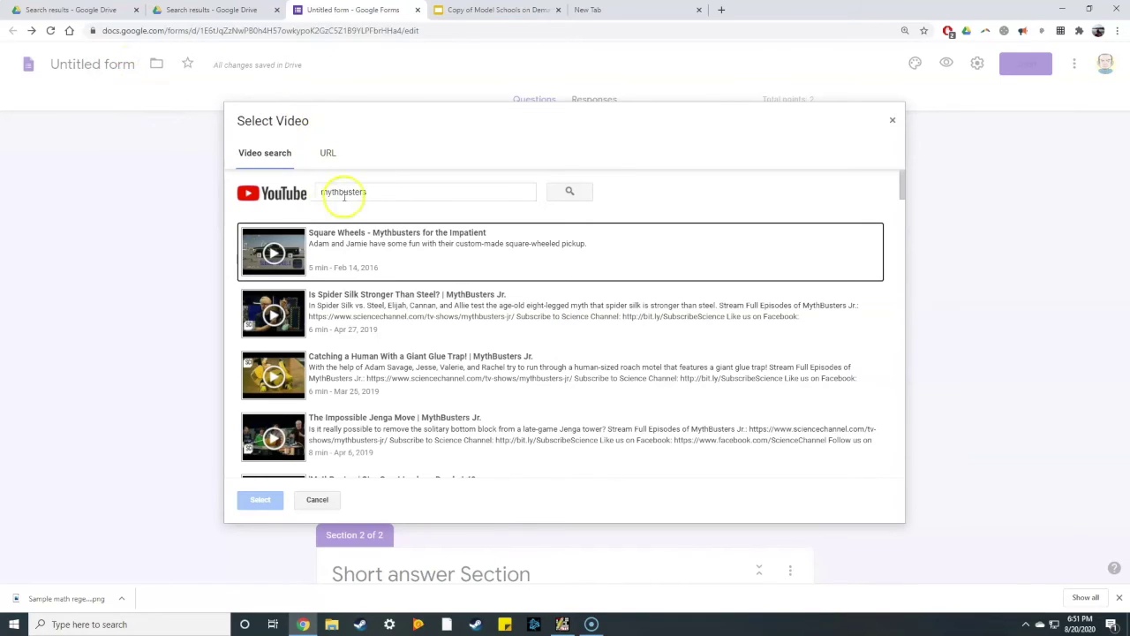
left_click(382, 196)
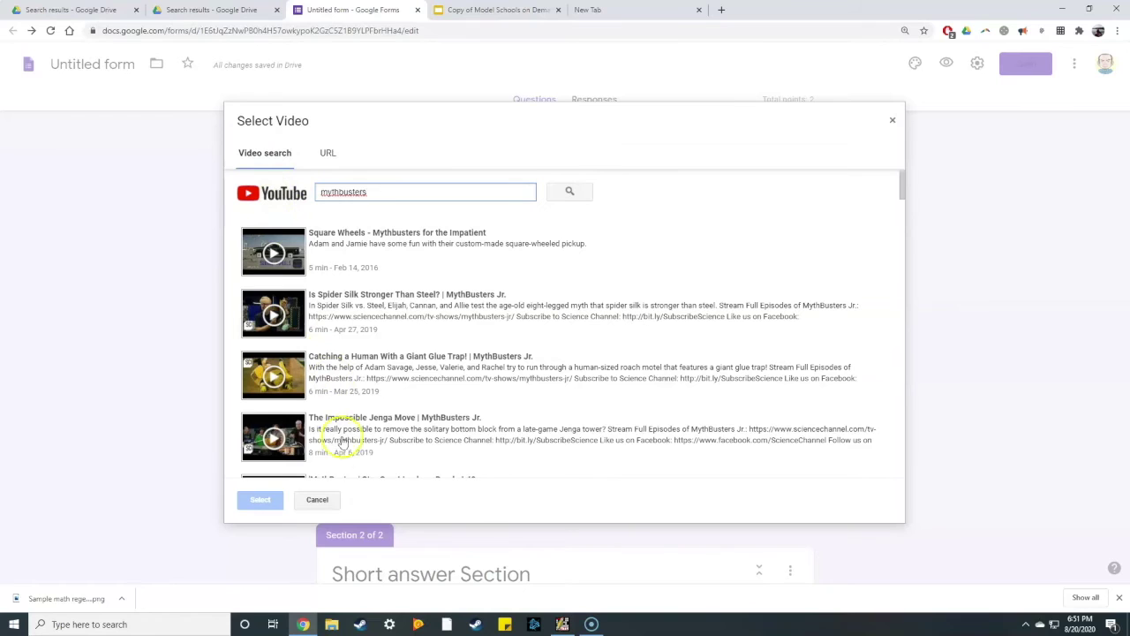
left_click(274, 254)
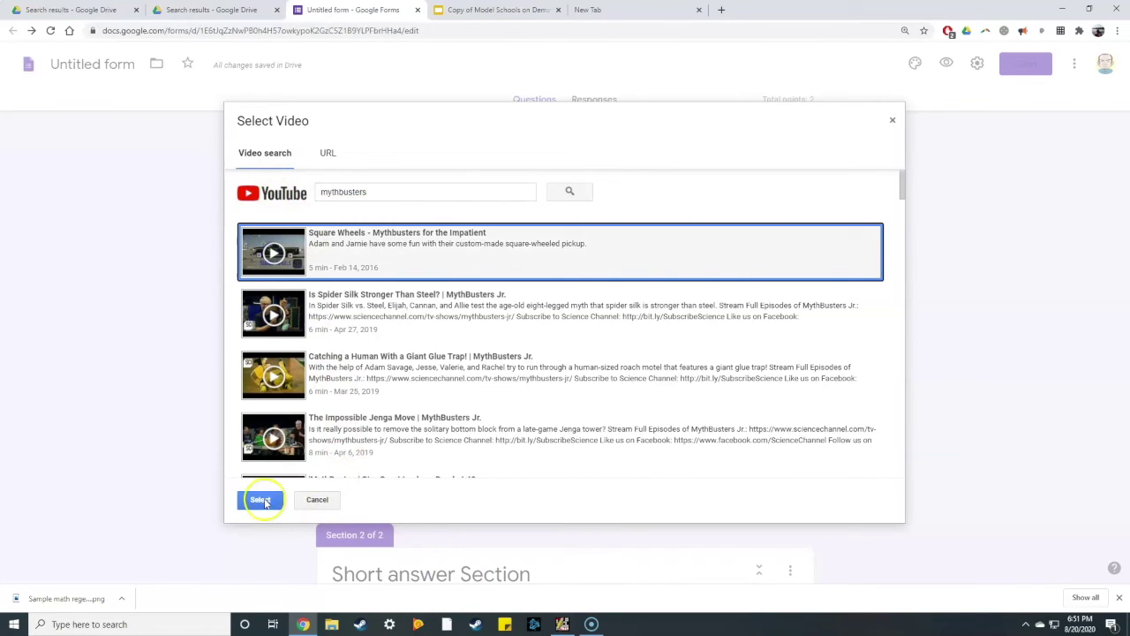
left_click(263, 501)
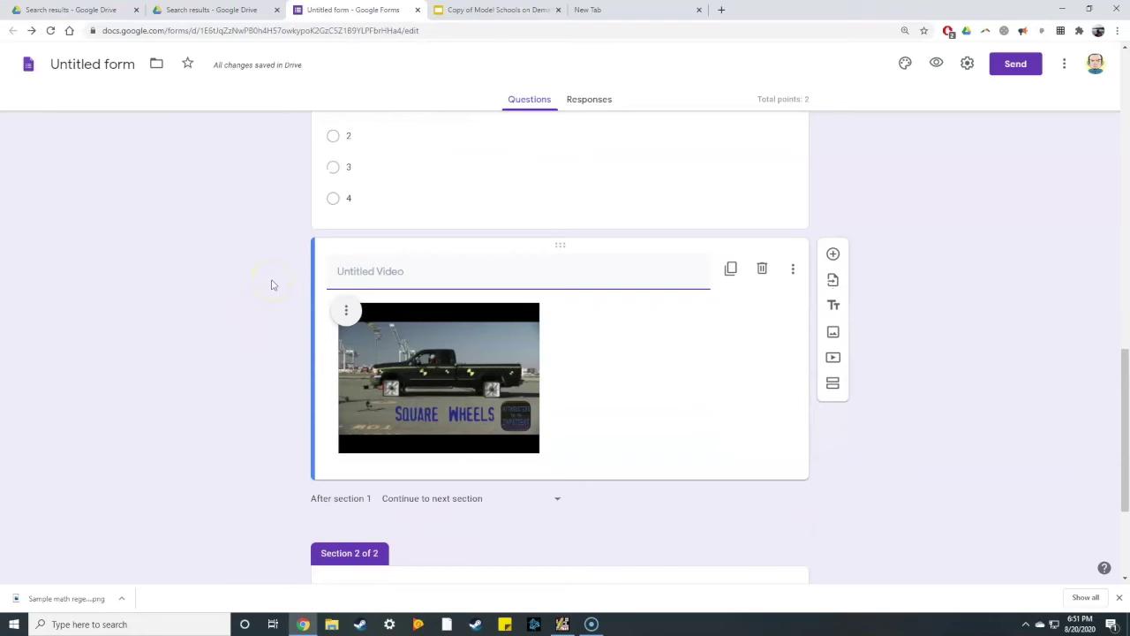
type("Wat")
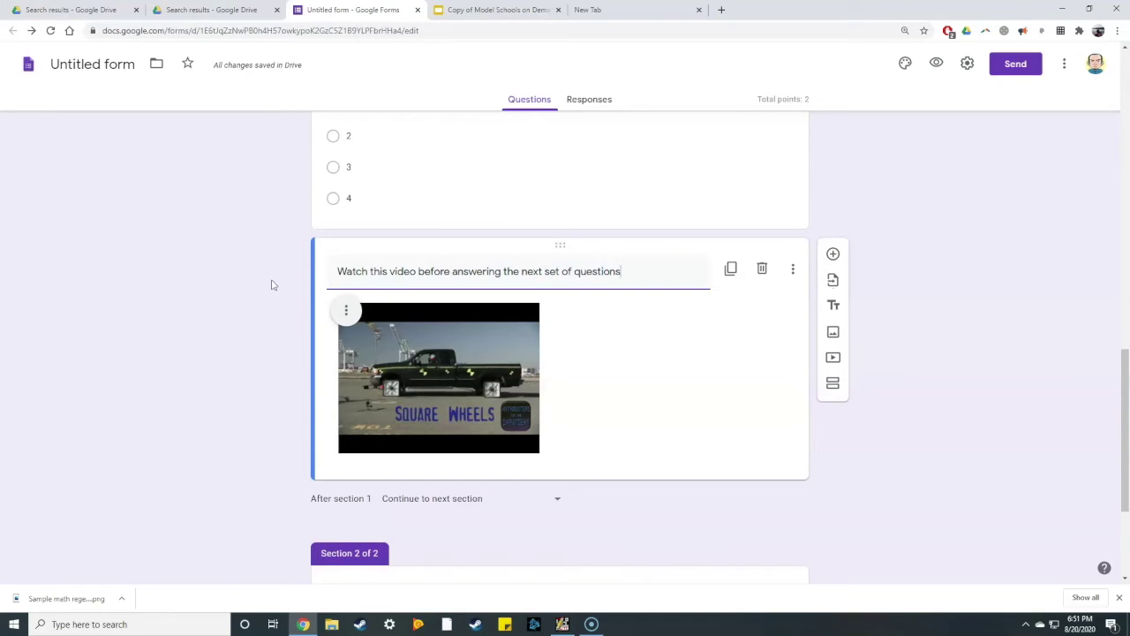
Step: Add a blank multiple-choice question and move it above the Square Wheels video
left_click(833, 253)
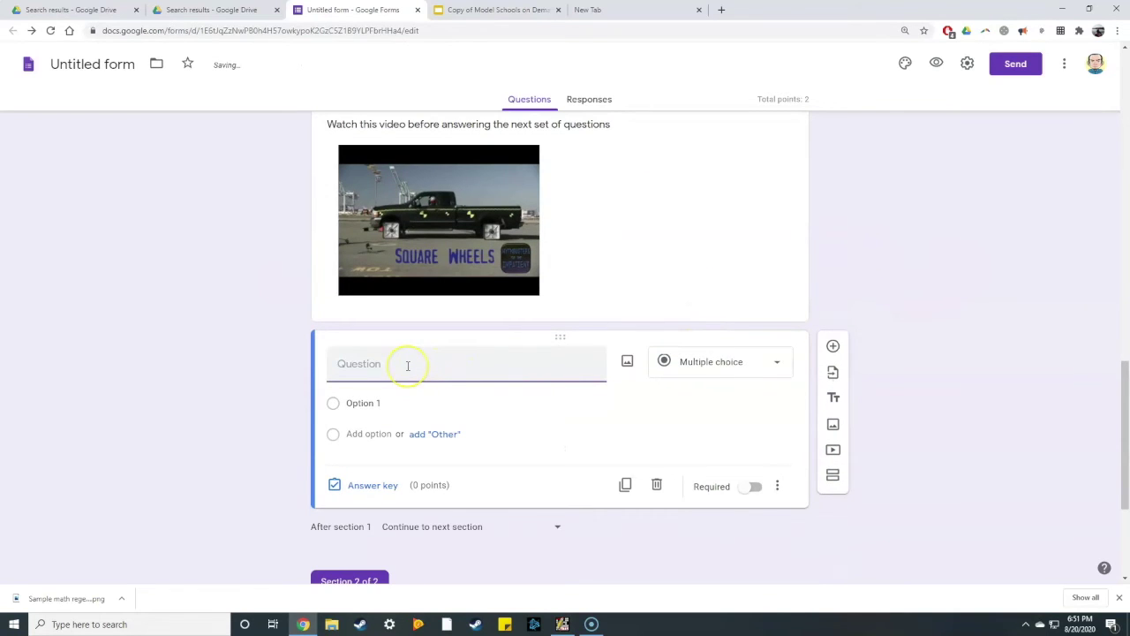
scroll(618, 239, "up", 2)
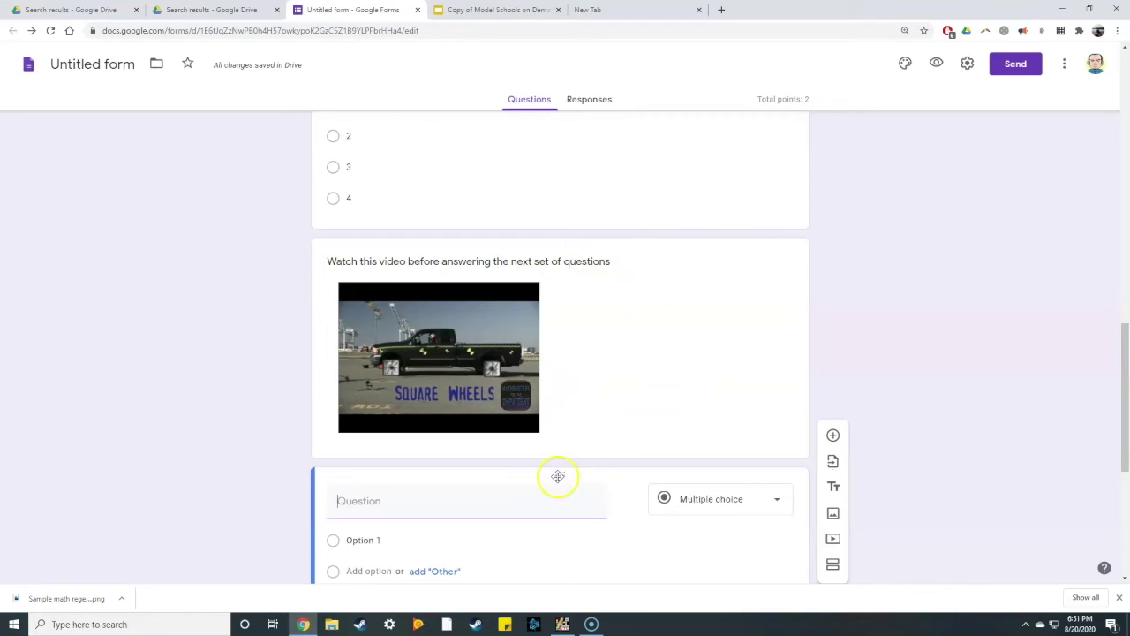
left_click_drag(565, 480, 578, 383)
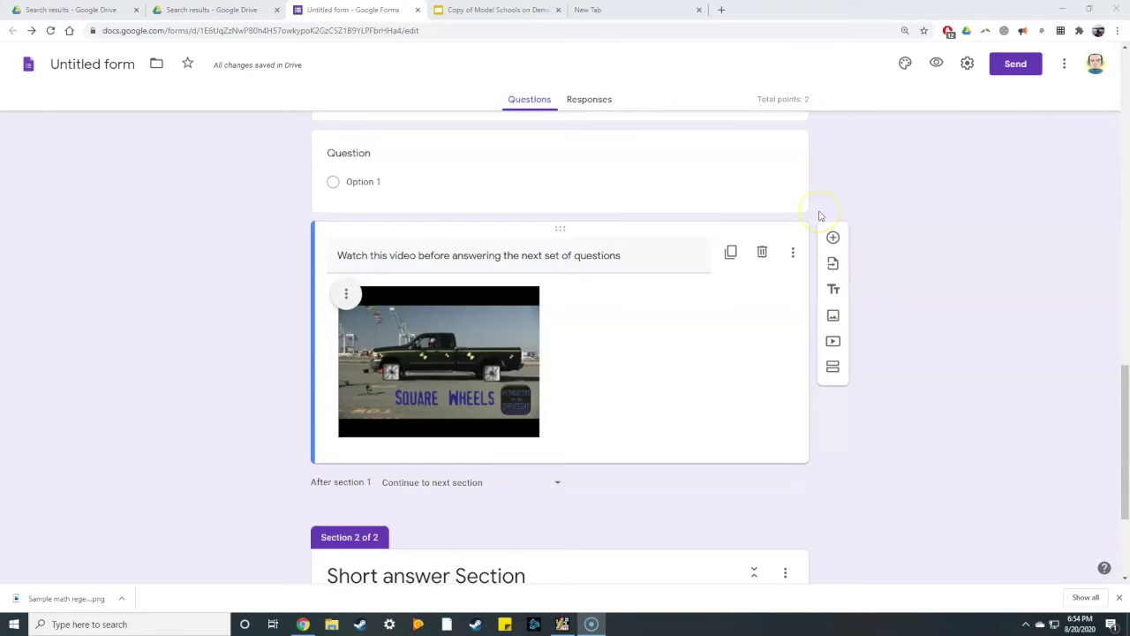
Step: Browse the existing forms available for importing questions, and leave without importing any
left_click(833, 264)
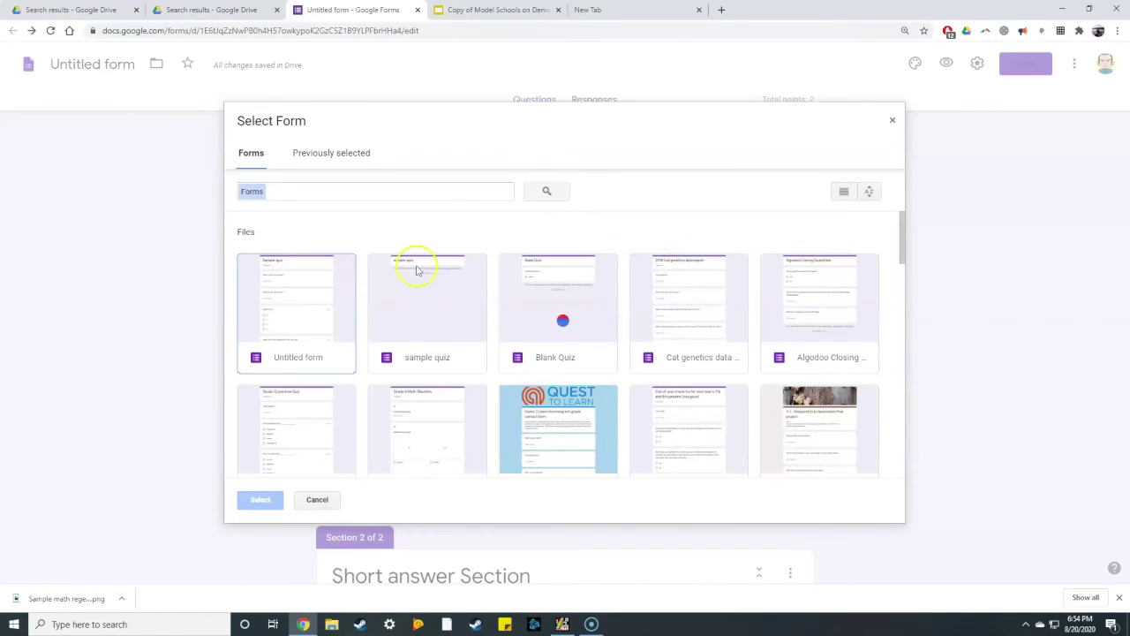
scroll(412, 265, "down", 3)
scroll(402, 282, "down", 5)
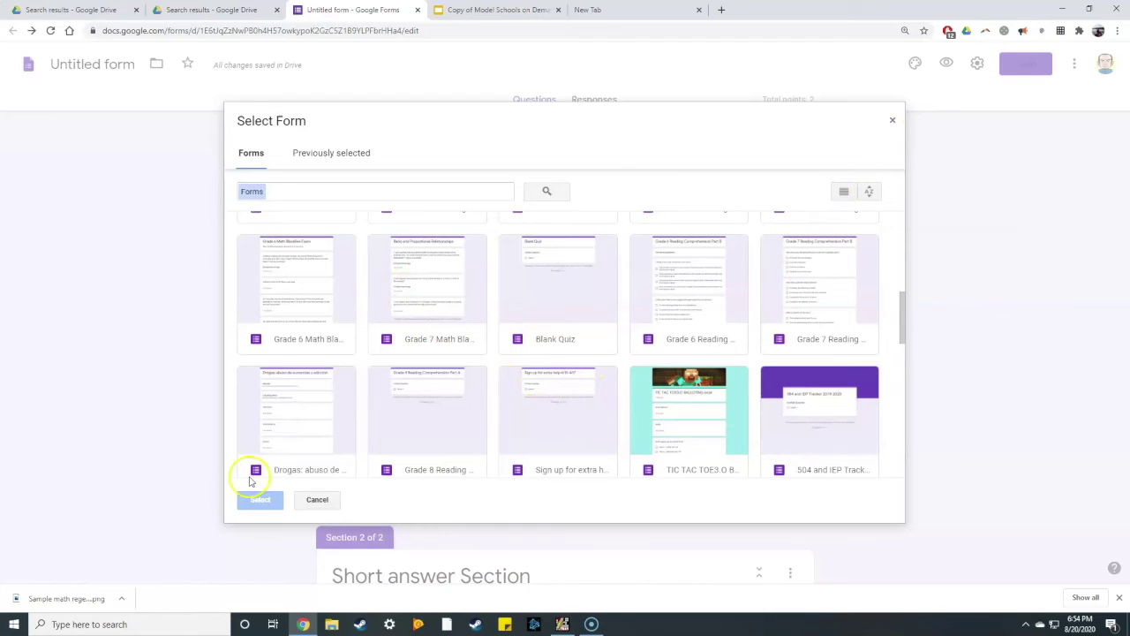
left_click(315, 501)
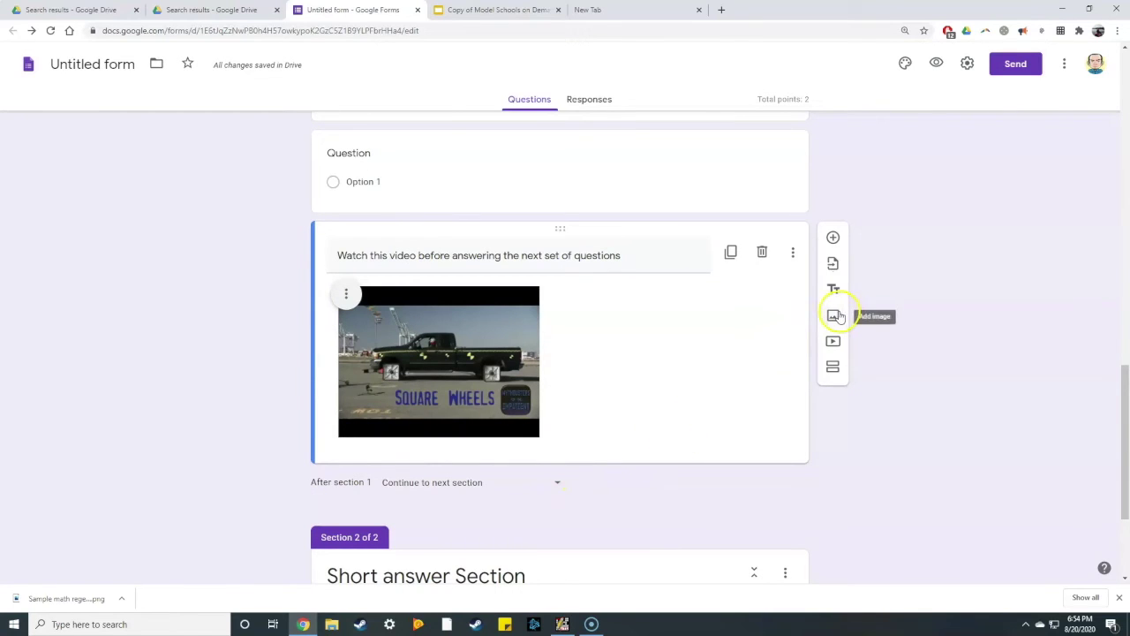
Step: Look at the image sources for inserting a picture, including Google Image Search, and leave without inserting one
left_click(833, 316)
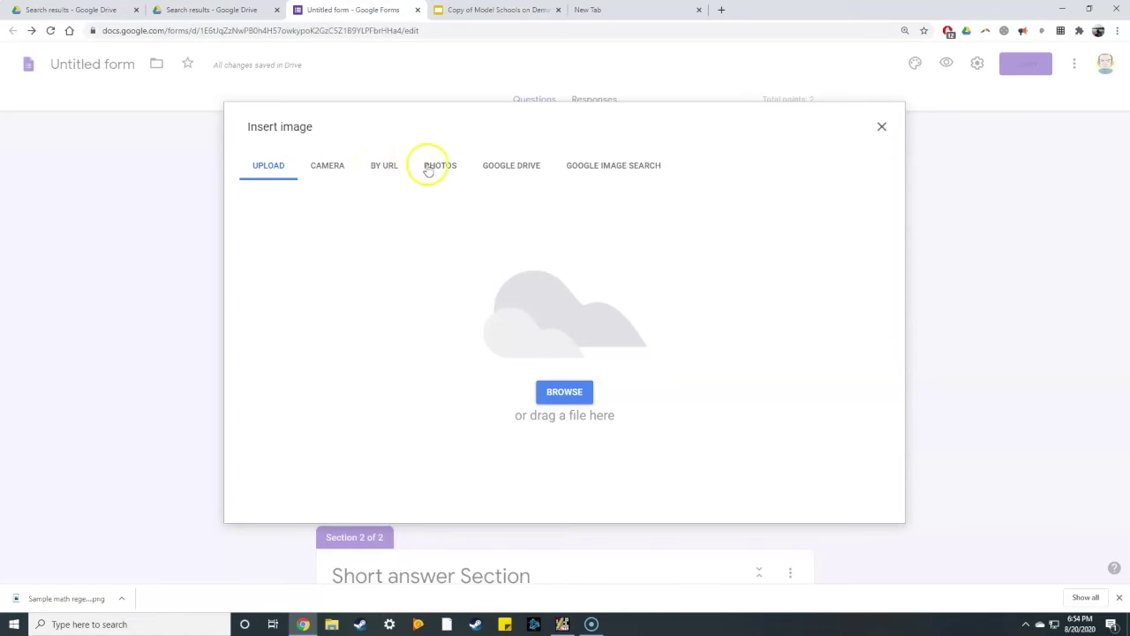
left_click(609, 172)
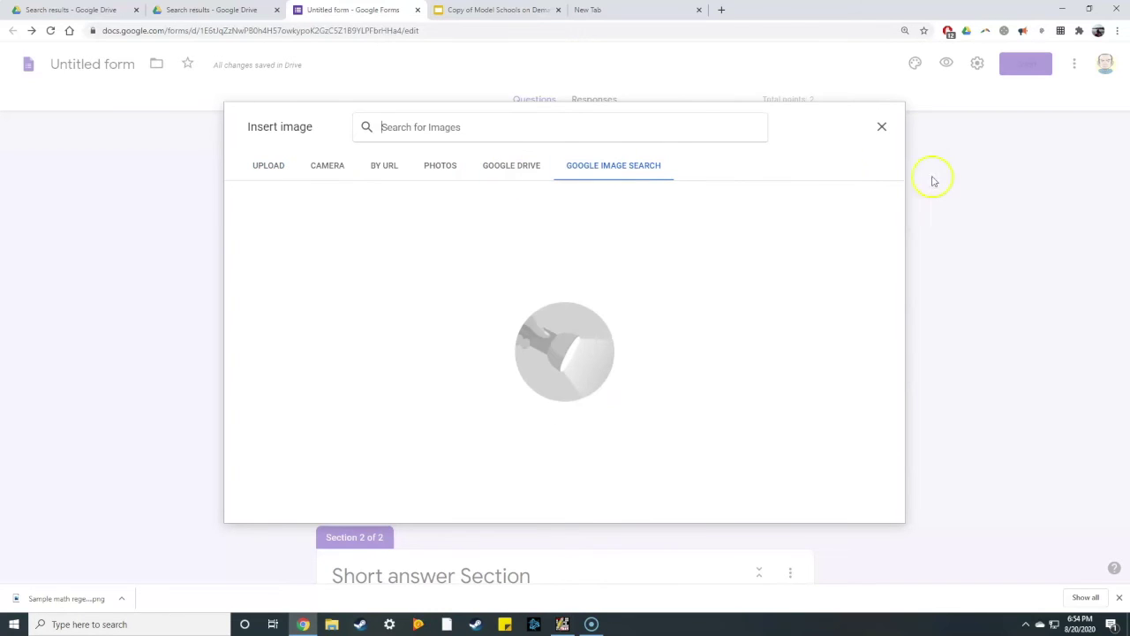
left_click(882, 128)
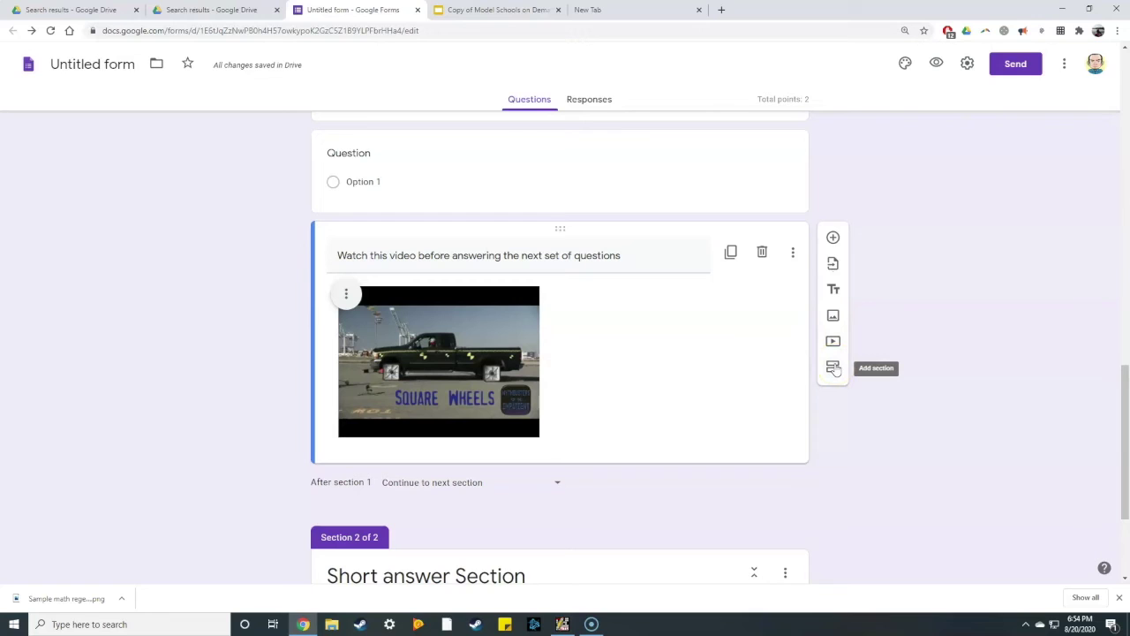
left_click(860, 435)
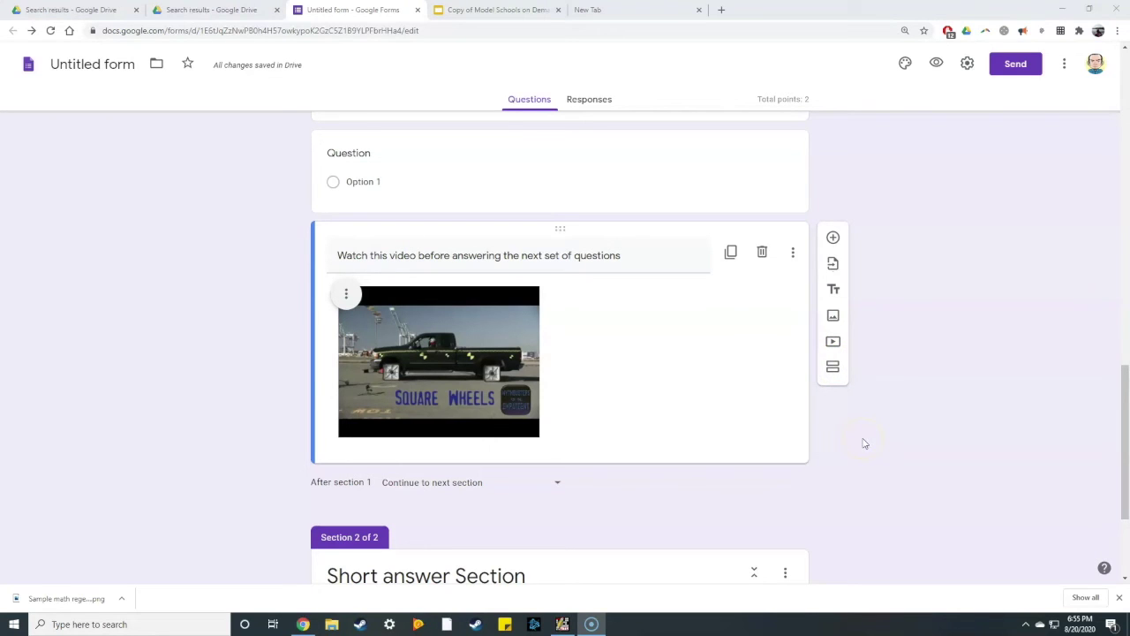
Step: Preview the quiz as a respondent, review all of its first section, and close the preview
left_click(936, 69)
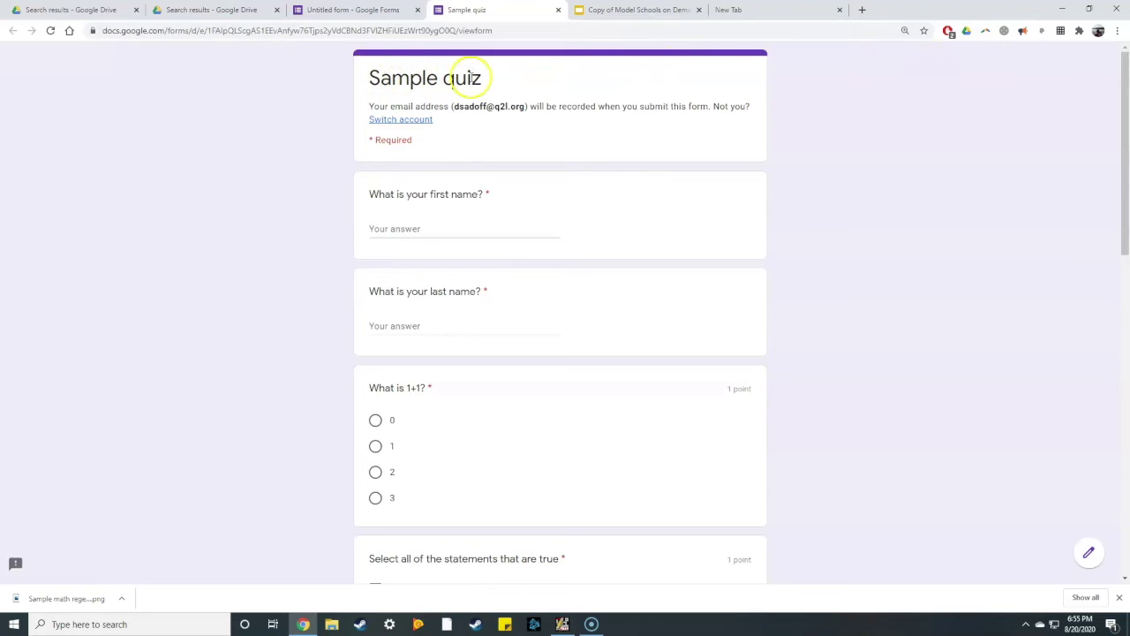
scroll(468, 76, "down", 2)
left_click_drag(1122, 291, 1113, 474)
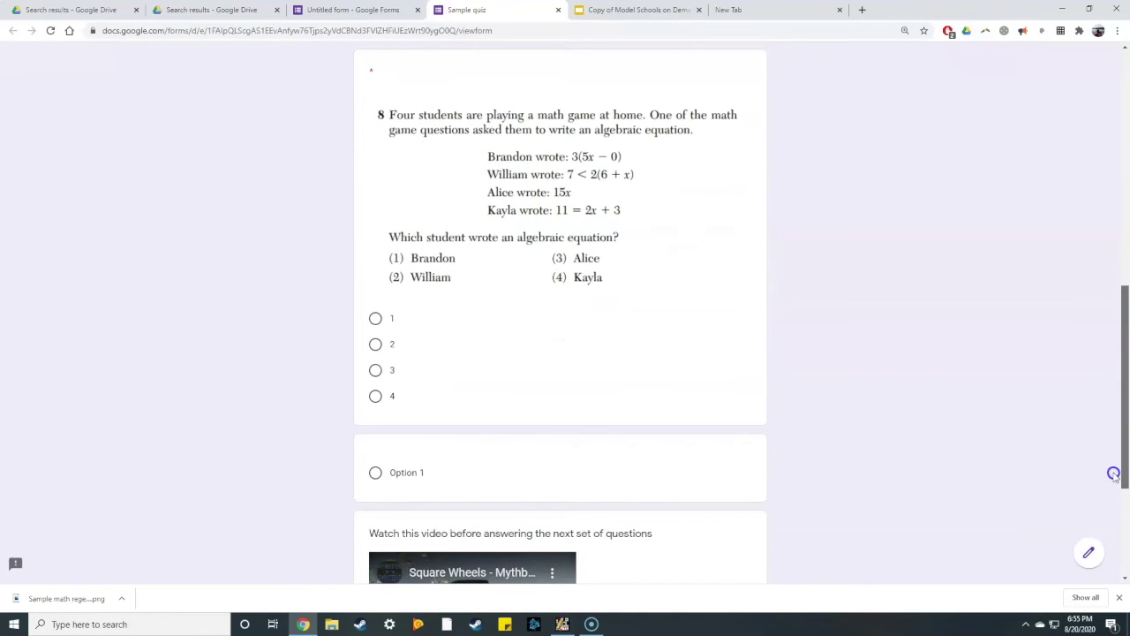
scroll(466, 469, "down", 2)
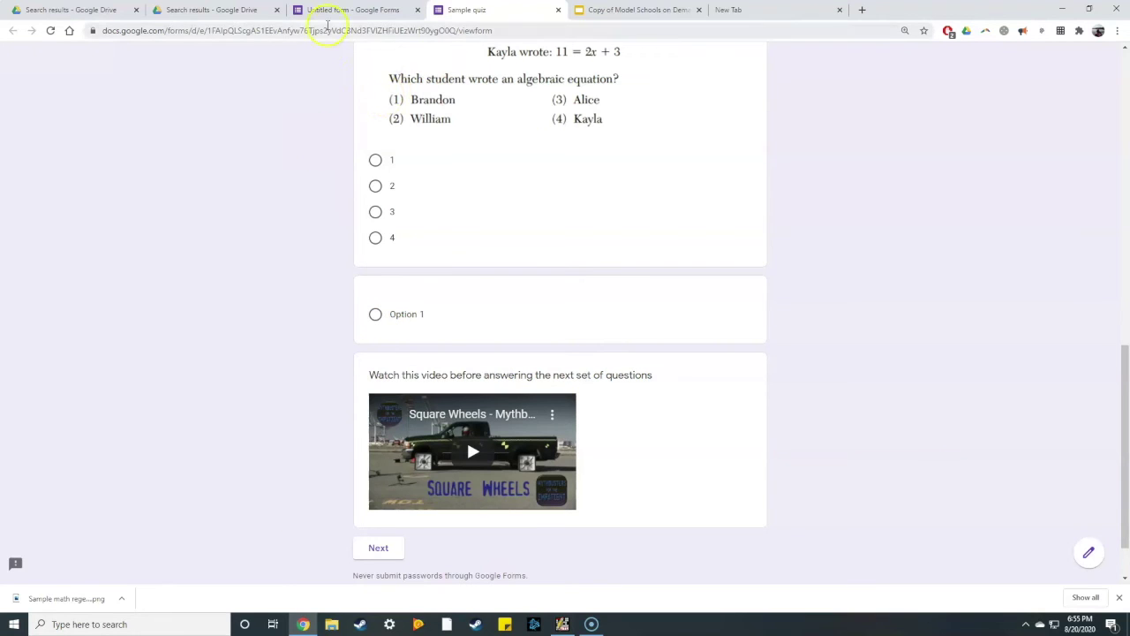
left_click(477, 10)
middle_click(477, 10)
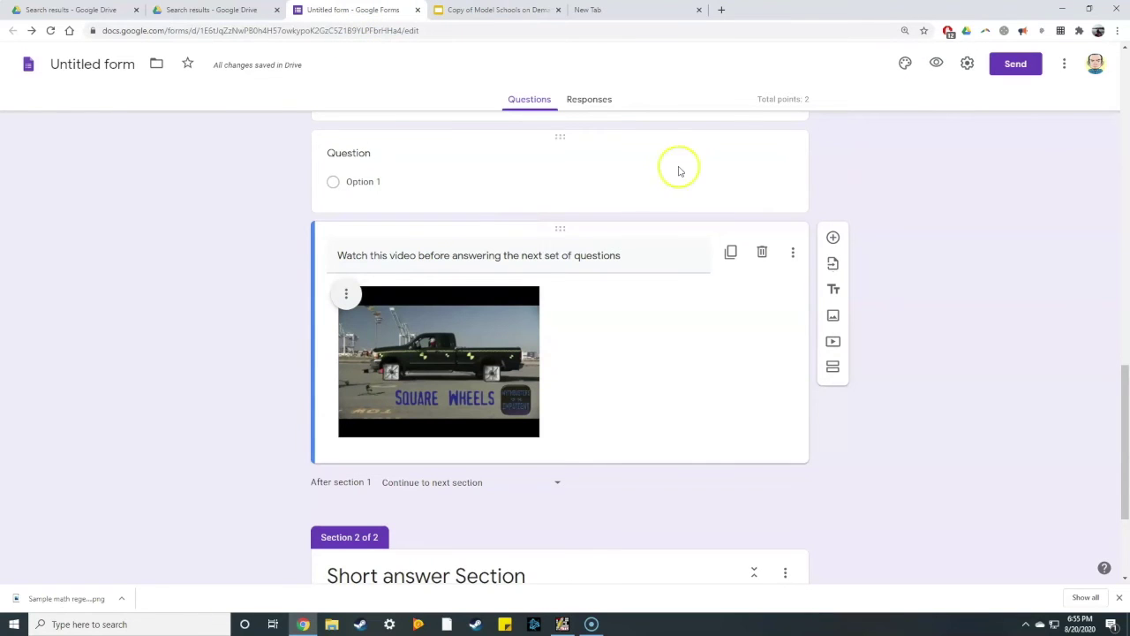
Step: Delete the blank multiple-choice question above the Square Wheels video
left_click(549, 137)
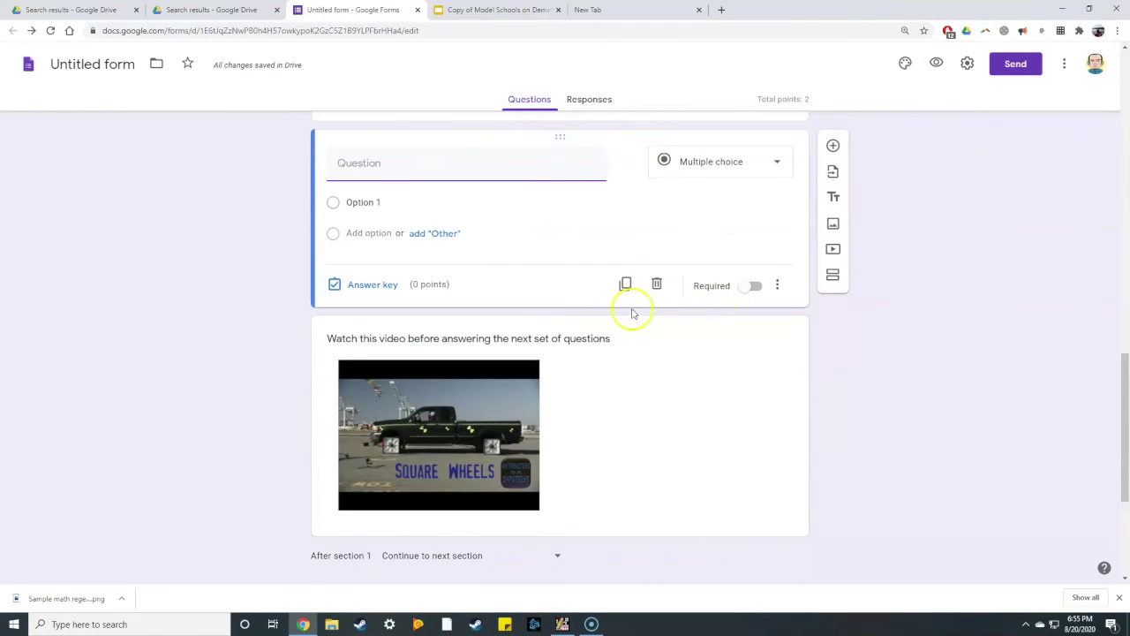
left_click(656, 284)
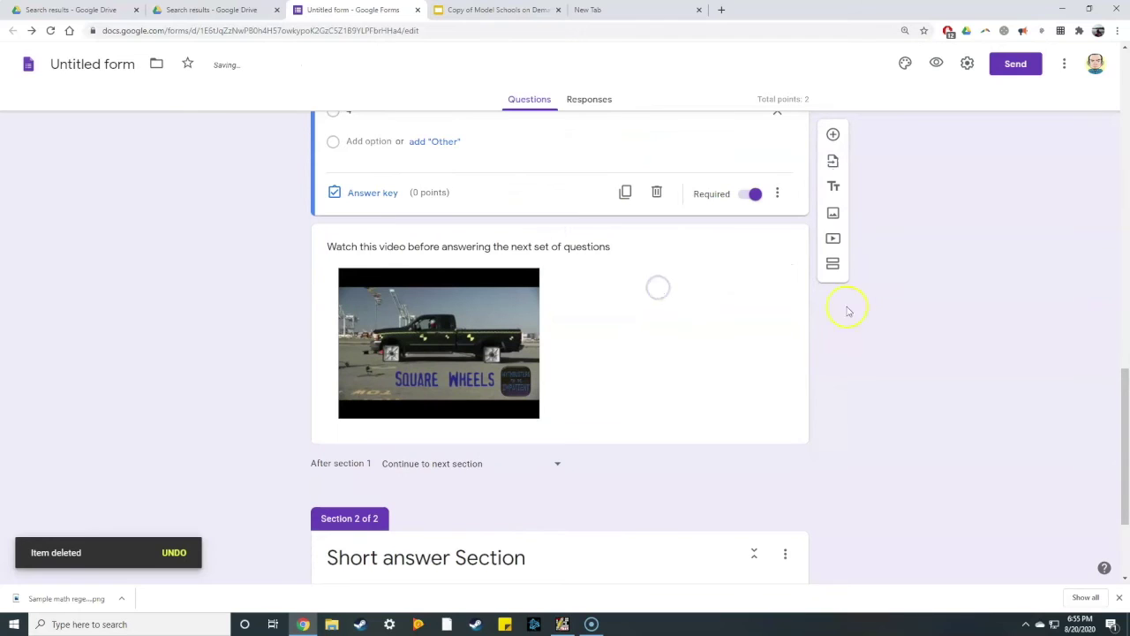
Step: Preview the quiz again and try to continue to the next section with the required questions unanswered
left_click(937, 64)
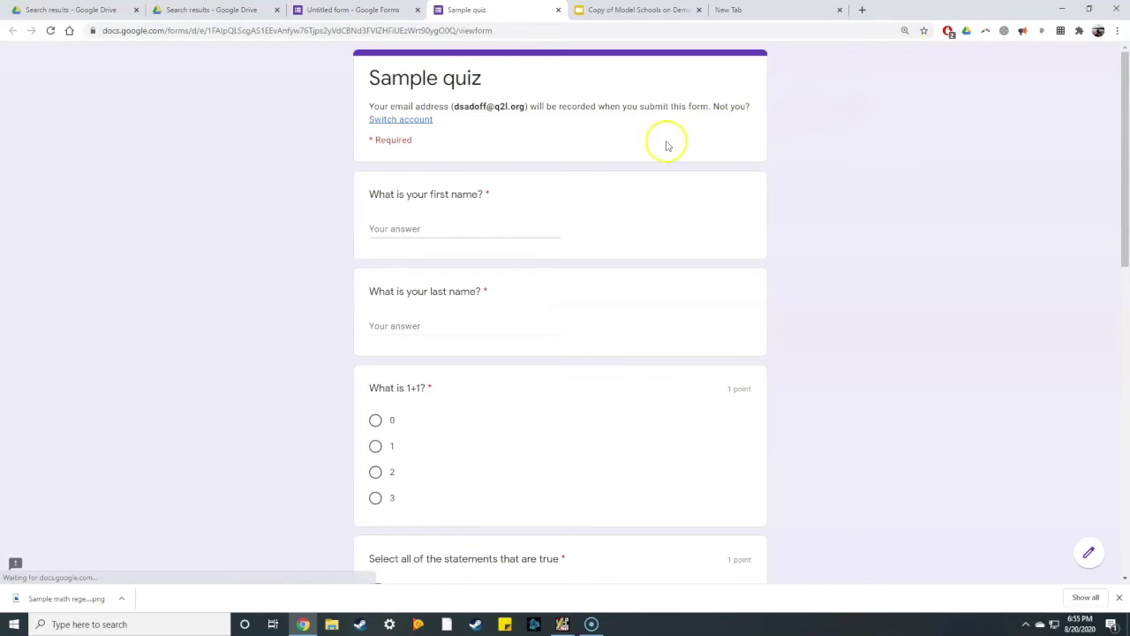
scroll(633, 152, "down", 3)
scroll(633, 152, "down", 6)
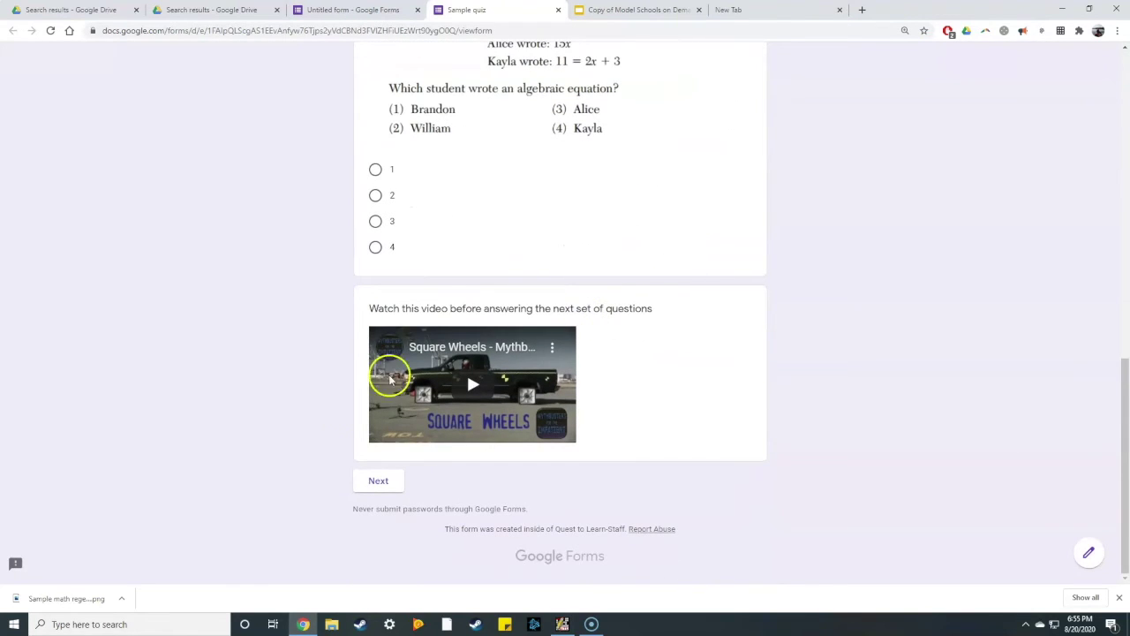
left_click(379, 481)
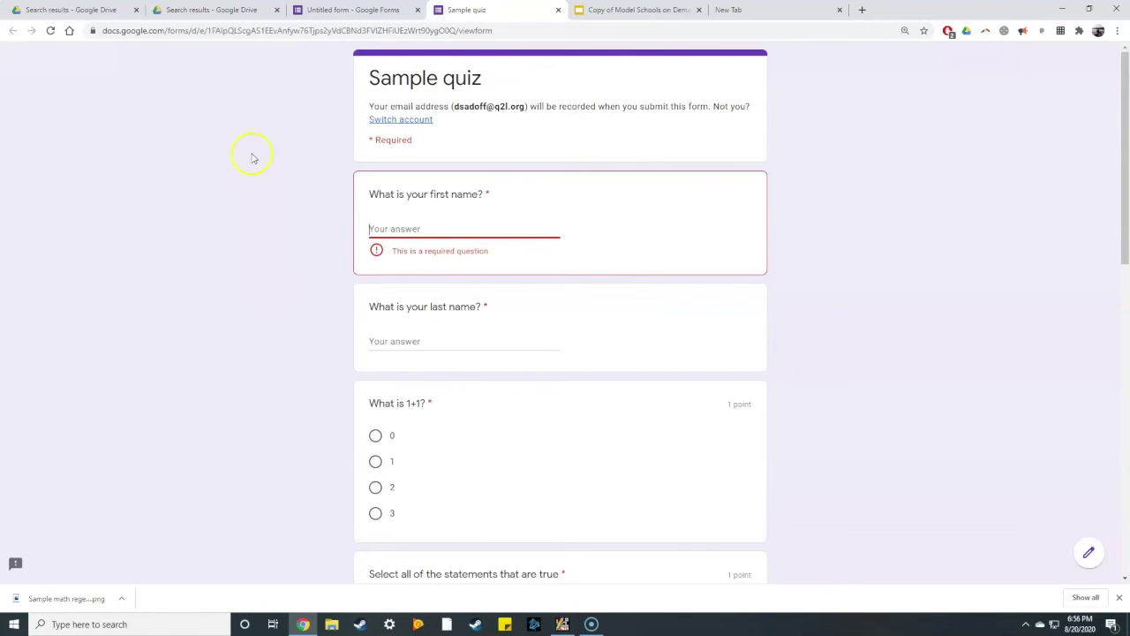
Step: Fill in the respondent's first name and last name in the quiz preview
left_click(375, 228)
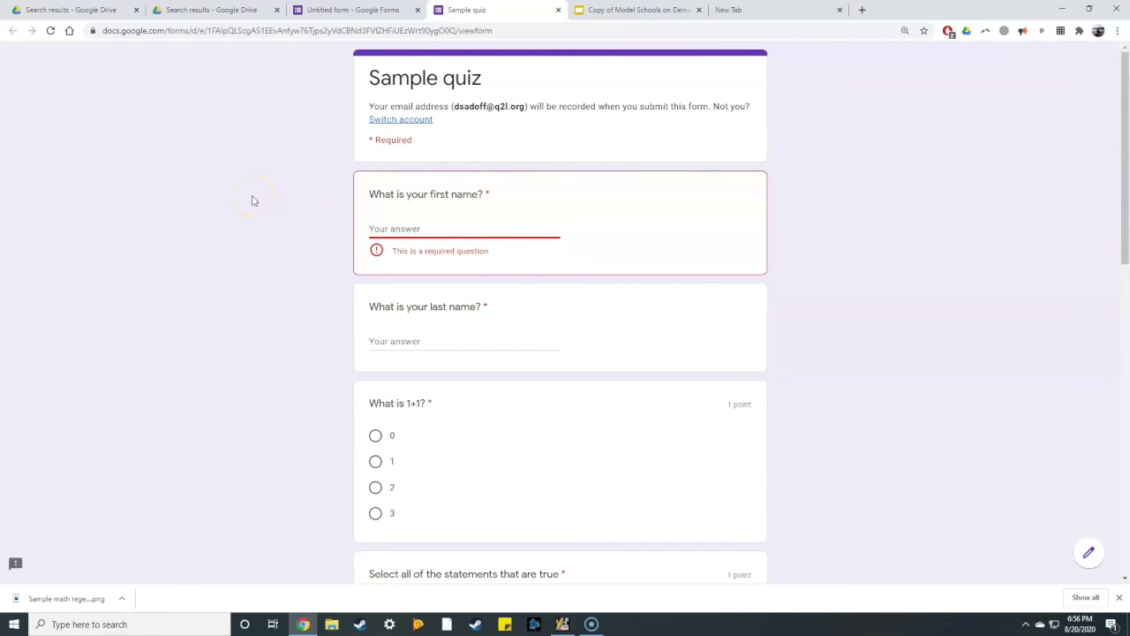
type("John")
key("Tab")
scroll(265, 207, "down", 2)
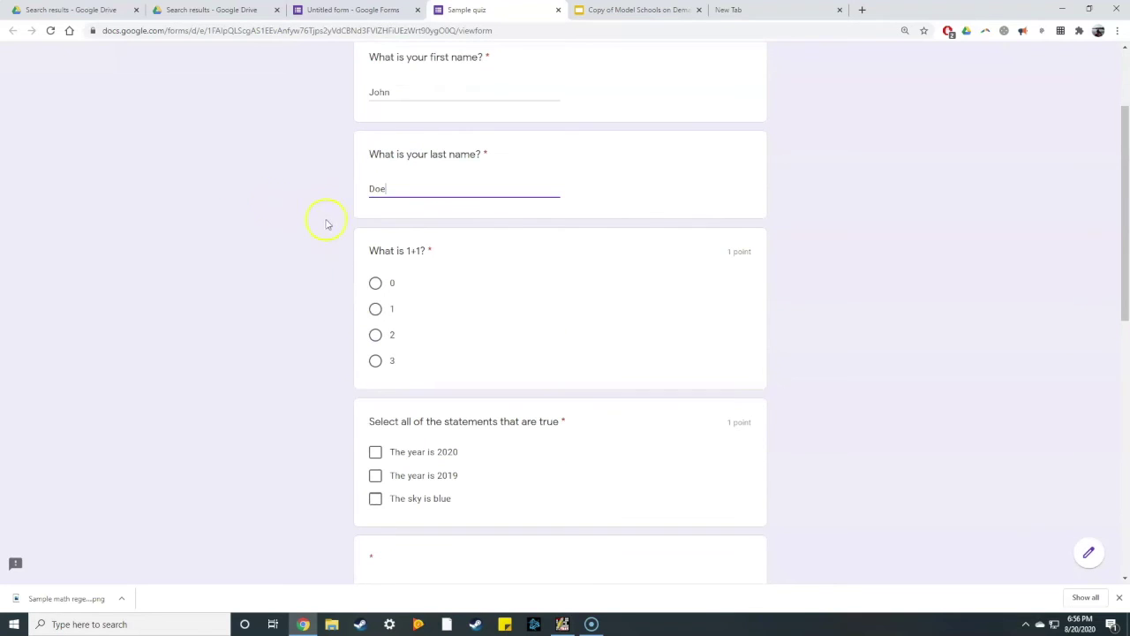
Step: Answer 2 for "What is 1+1?" and mark "The year is 2020" and "The sky is blue" as the true statements
left_click(376, 335)
scroll(353, 380, "down", 2)
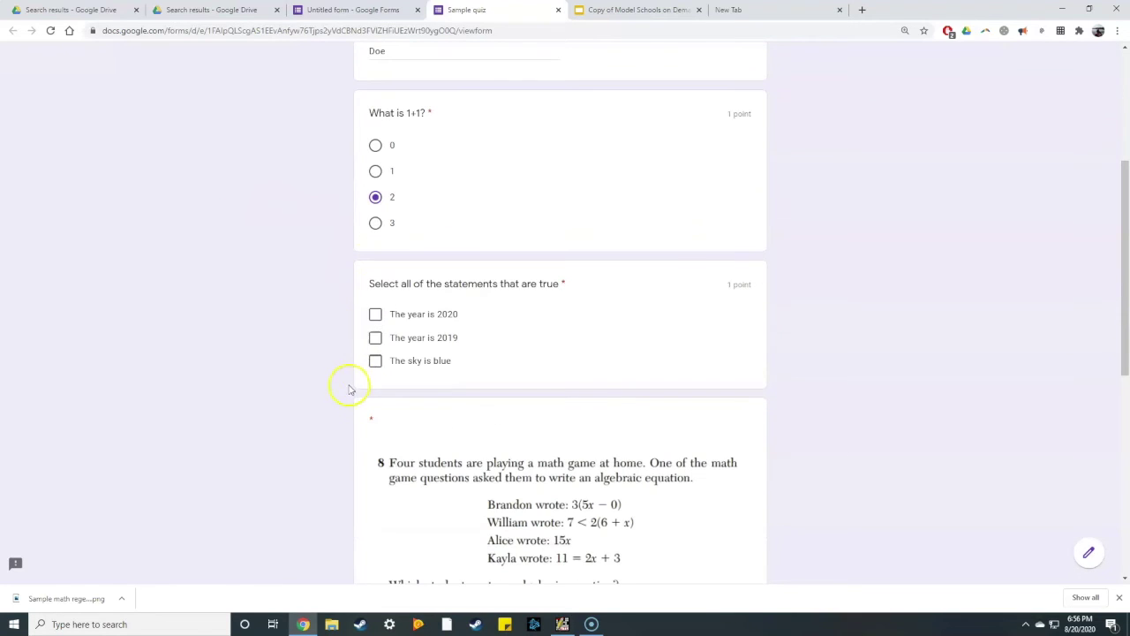
left_click(376, 316)
left_click(375, 360)
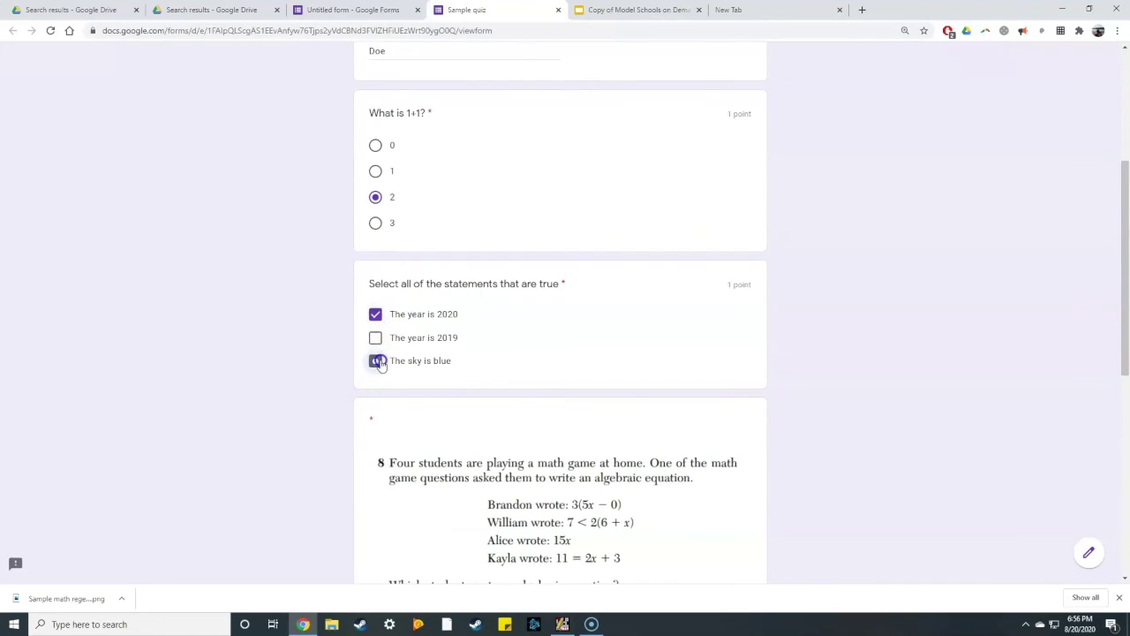
Step: Choose answer 3 for the algebraic equation image question and continue to the Short answer Section
scroll(353, 375, "down", 4)
left_click(375, 444)
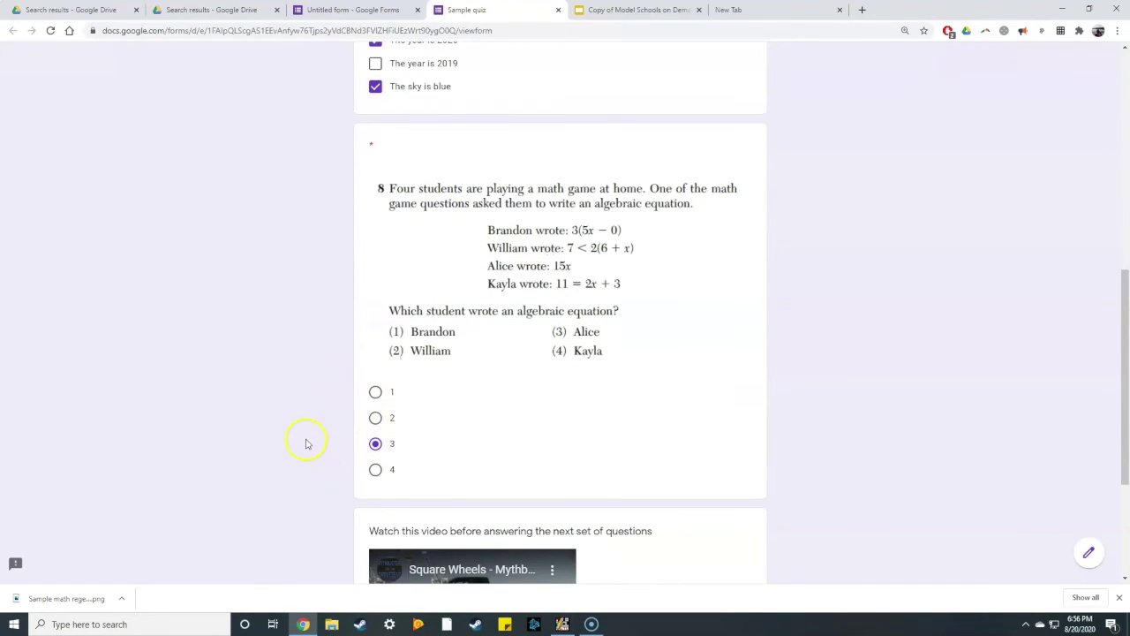
scroll(306, 443, "down", 3)
left_click(379, 480)
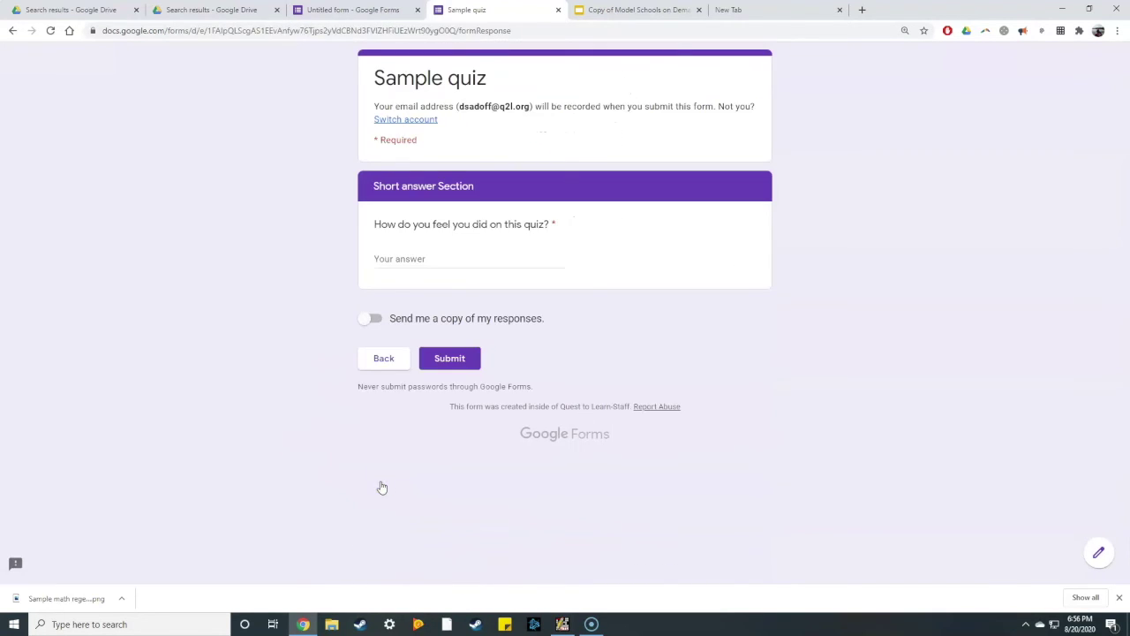
Step: Answer "Good" to "How do you feel you did on this quiz?" and submit the quiz
left_click(437, 254)
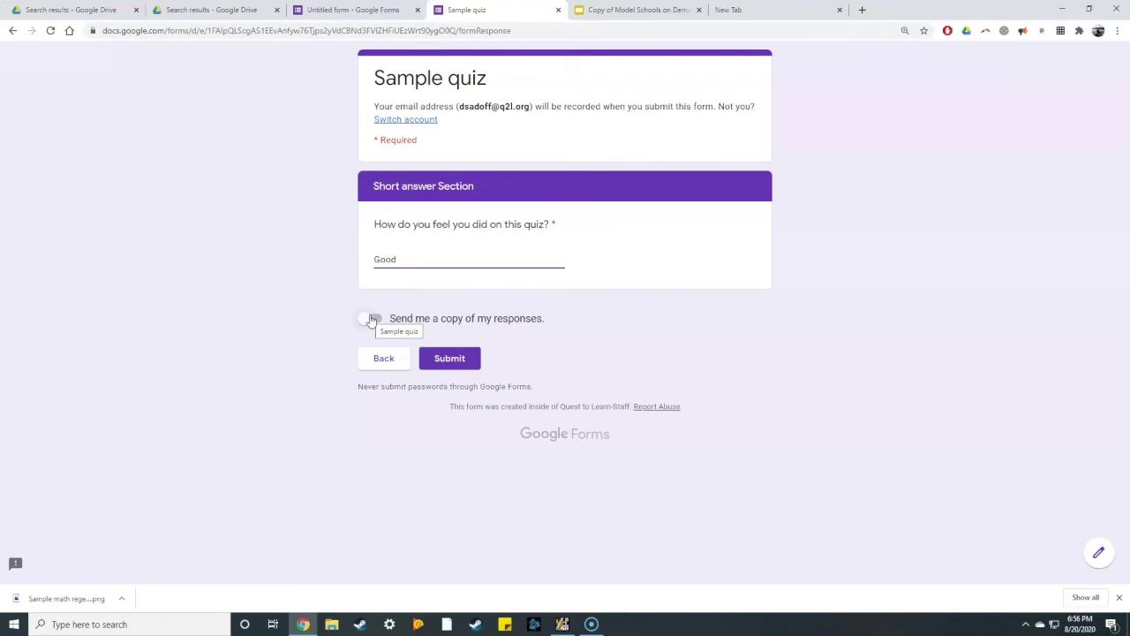
left_click(461, 359)
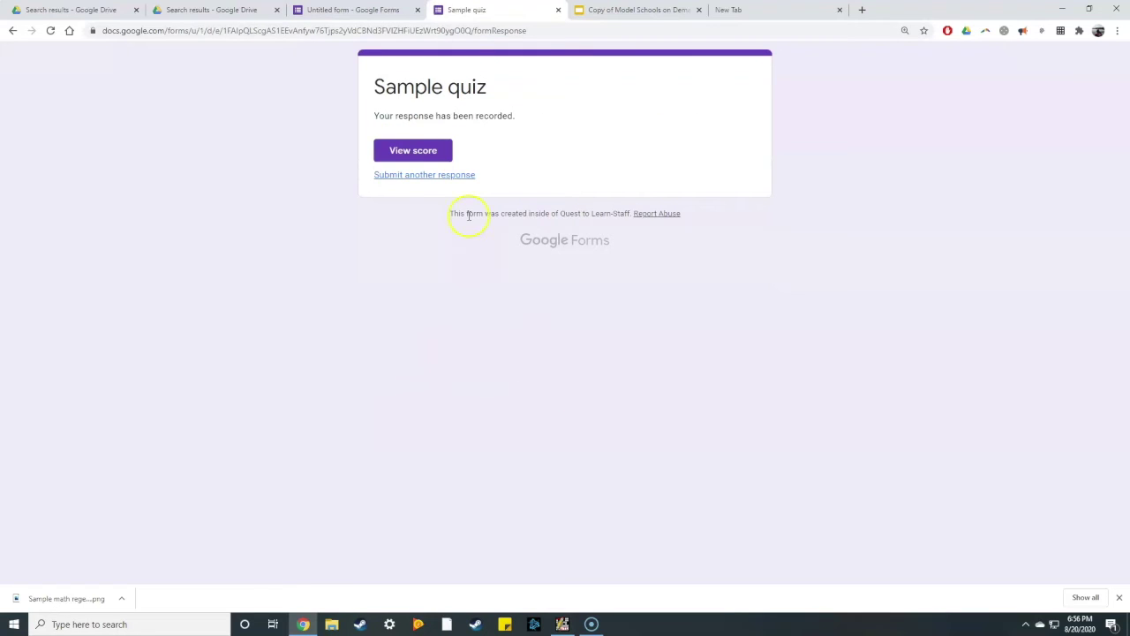
Step: View the score of the submitted quiz and review the graded answers and feedback
left_click(433, 150)
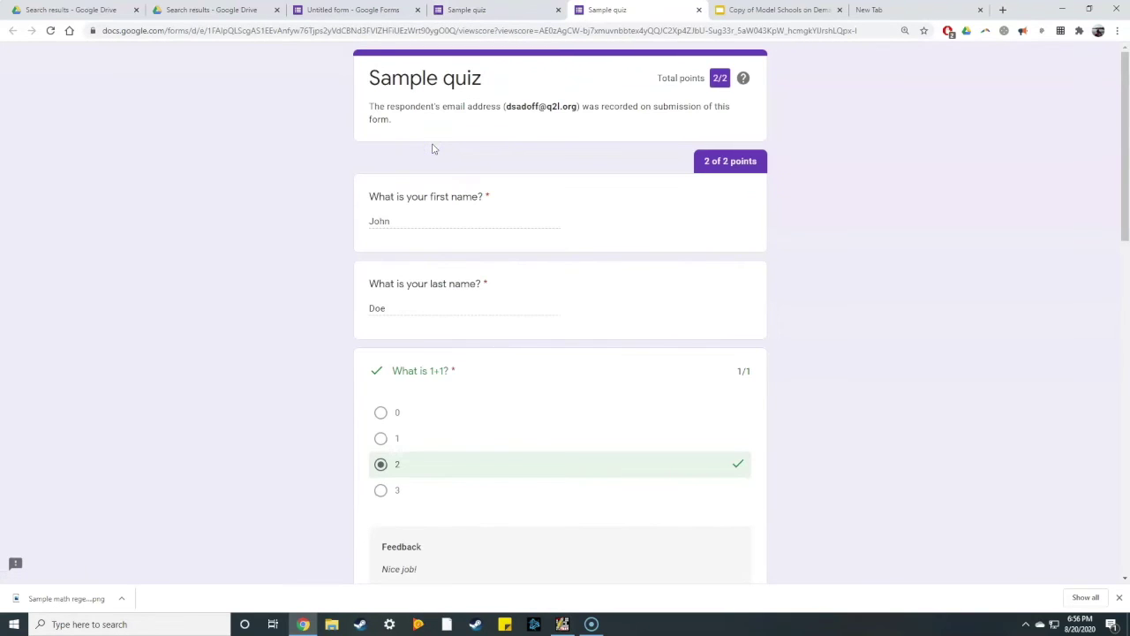
scroll(300, 206, "down", 2)
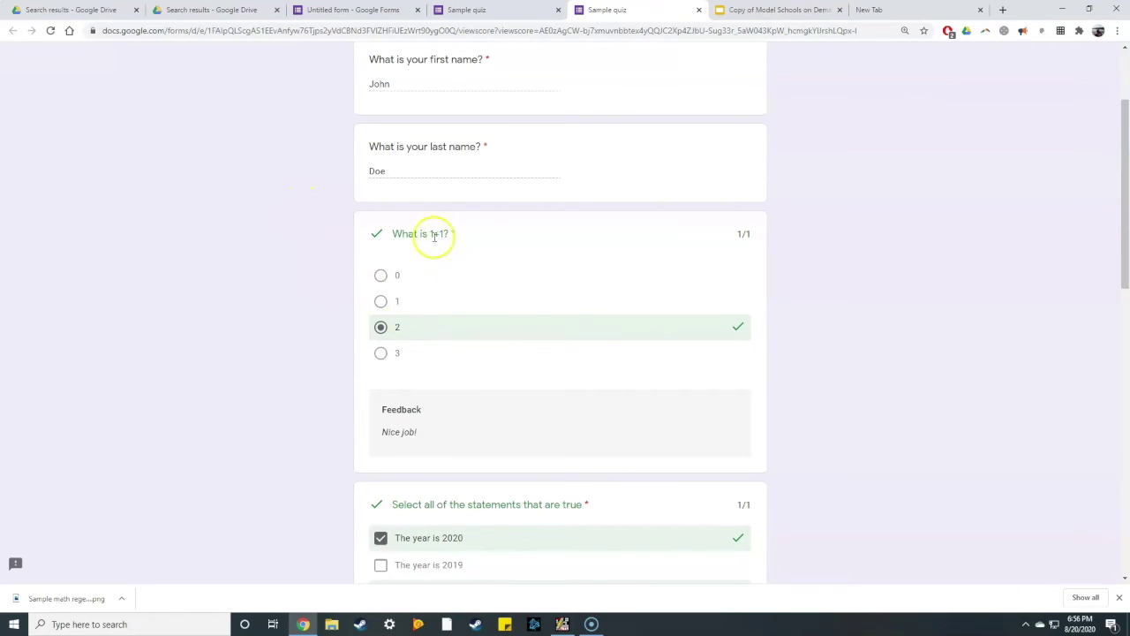
scroll(291, 256, "down", 2)
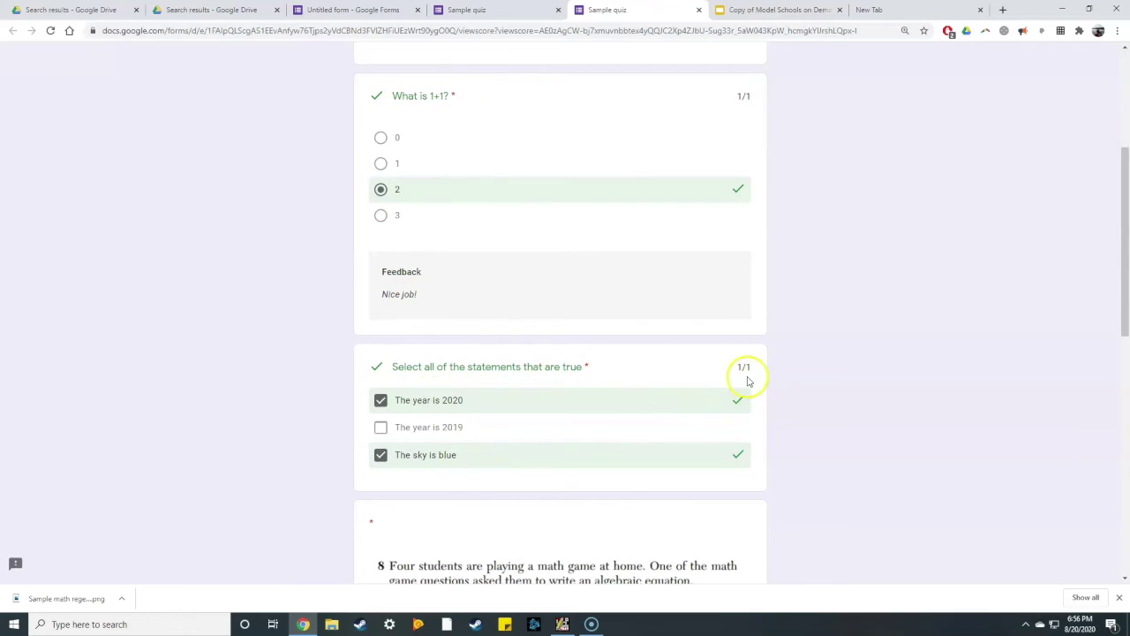
Step: Review the rest of the graded quiz, from the true statements and algebraic equation questions to the Short answer Section
scroll(748, 381, "down", 2)
scroll(747, 379, "down", 2)
scroll(459, 285, "down", 2)
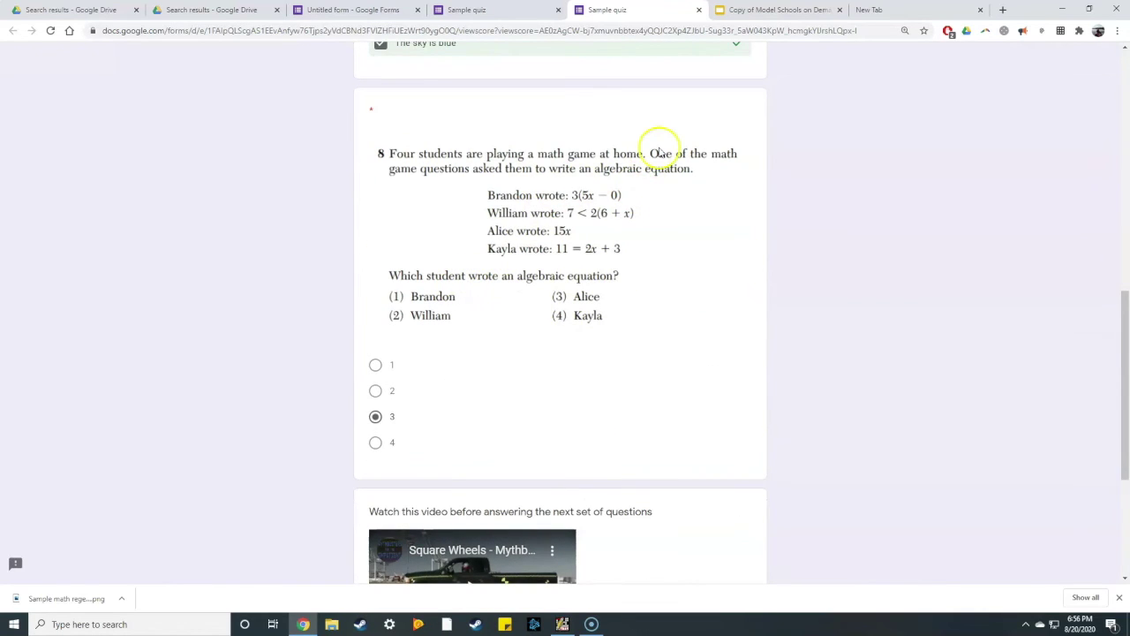
scroll(508, 119, "down", 3)
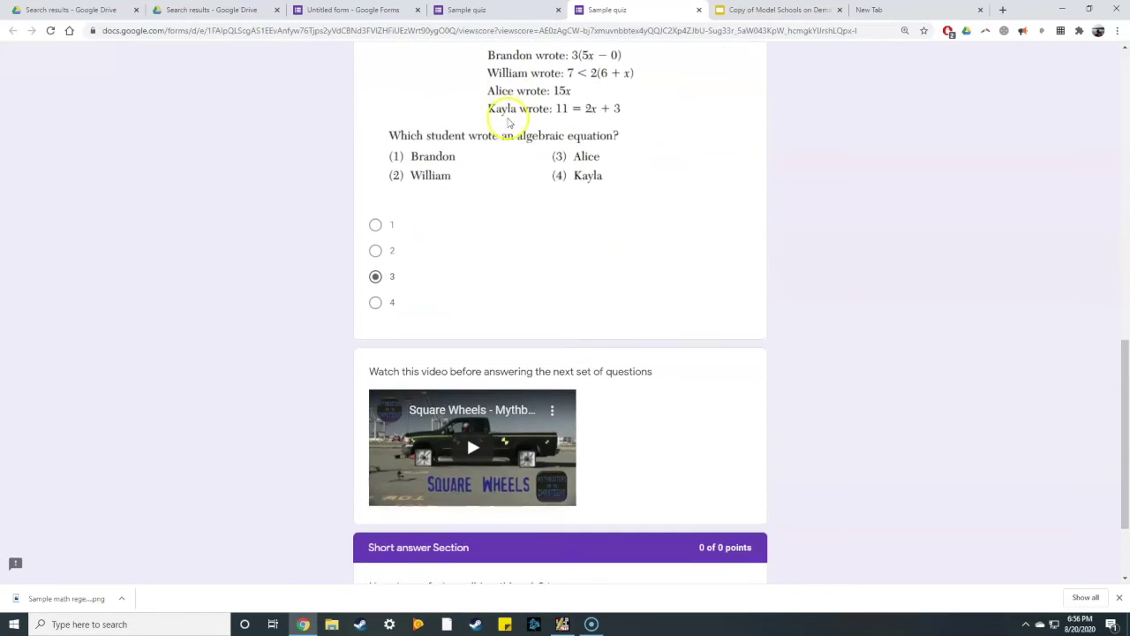
scroll(918, 497, "up", 2)
scroll(919, 497, "down", 2)
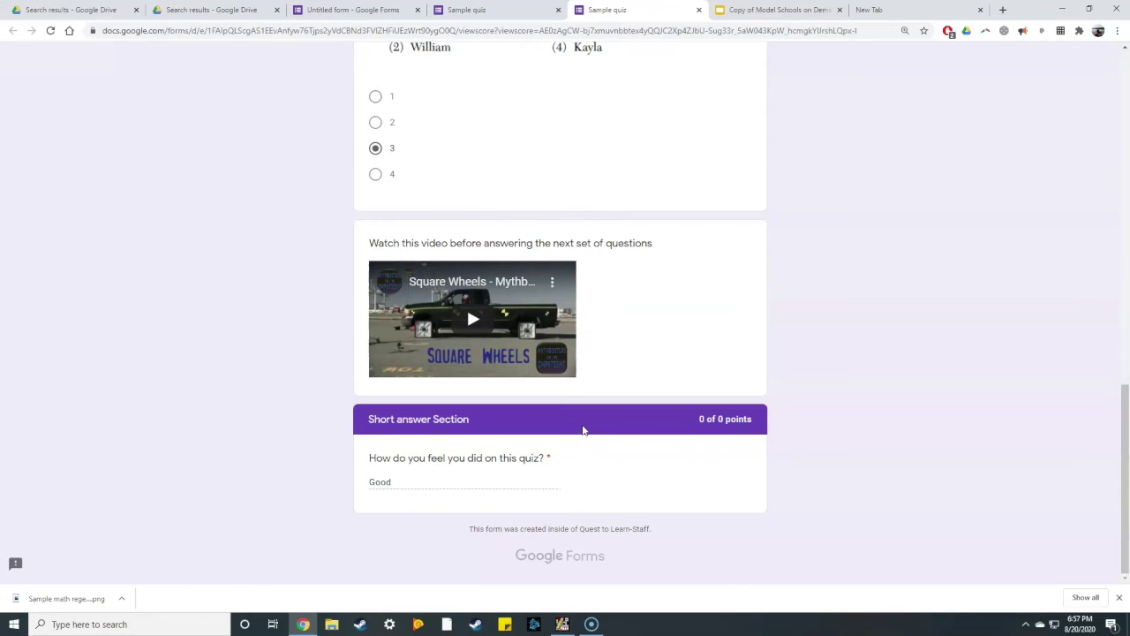
Step: Close the score page and the submitted quiz page, and return to the quiz form's responses in the editor
key("ctrl+w")
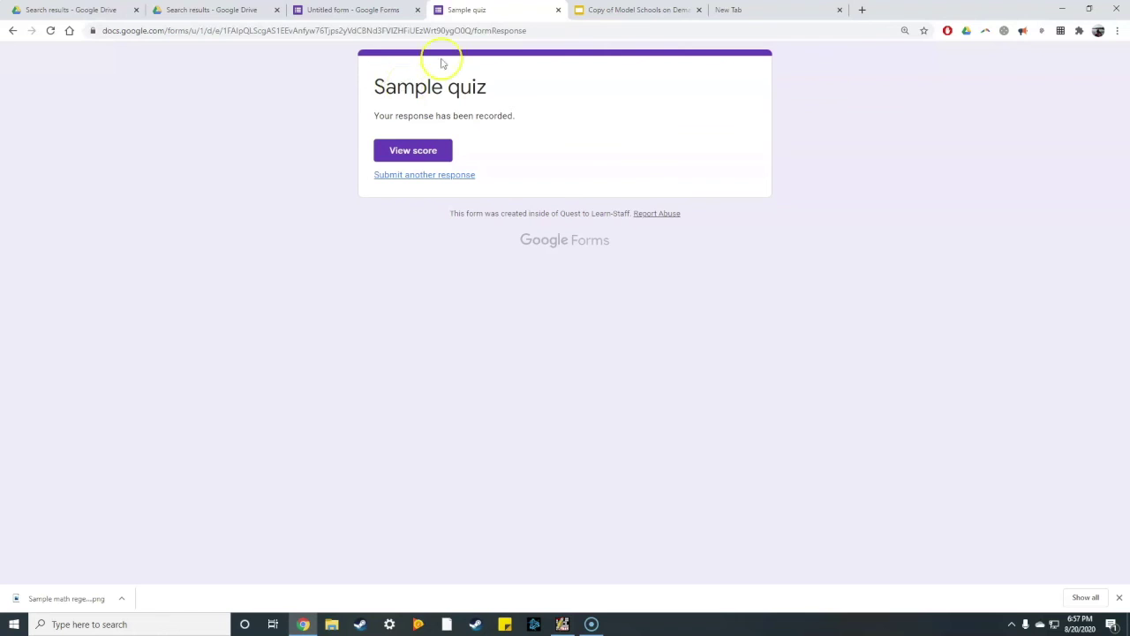
left_click(557, 10)
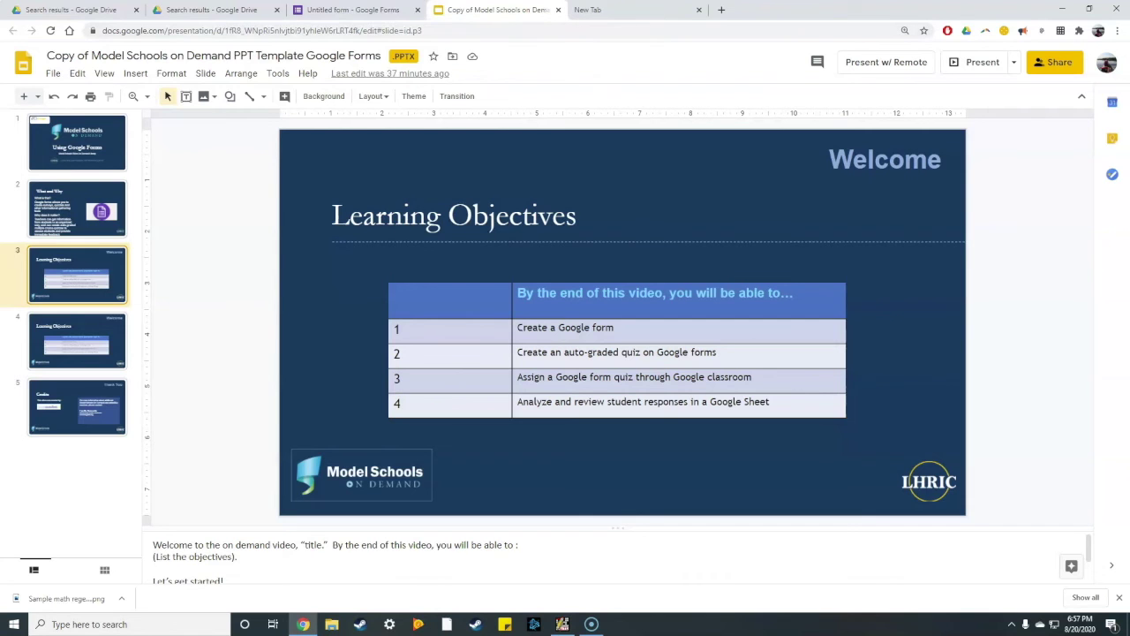
left_click(380, 9)
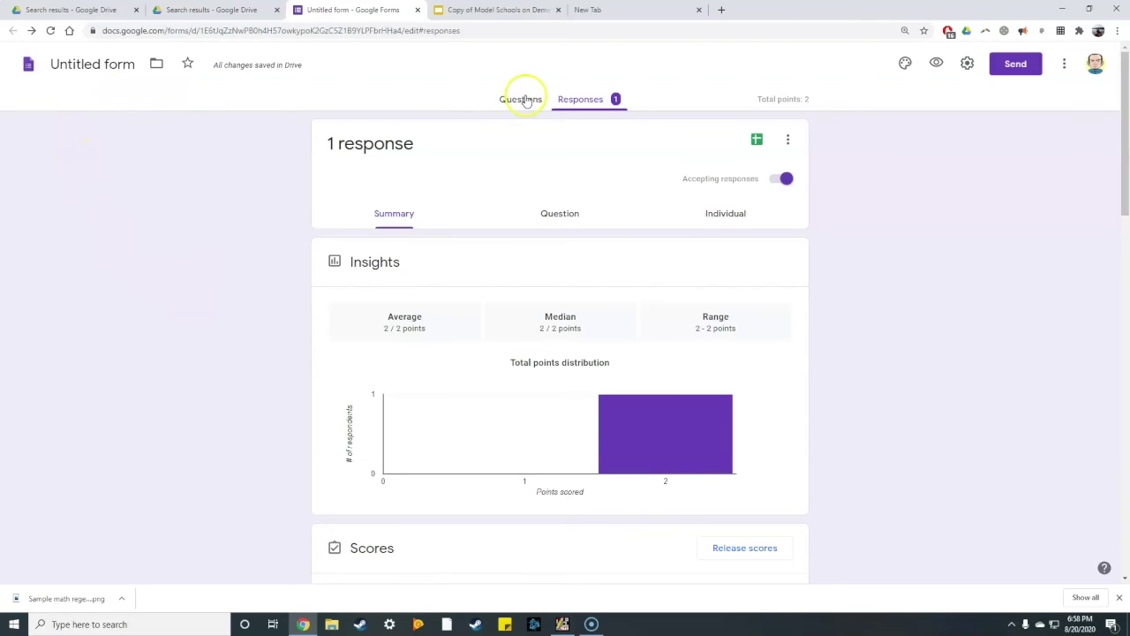
left_click(586, 94)
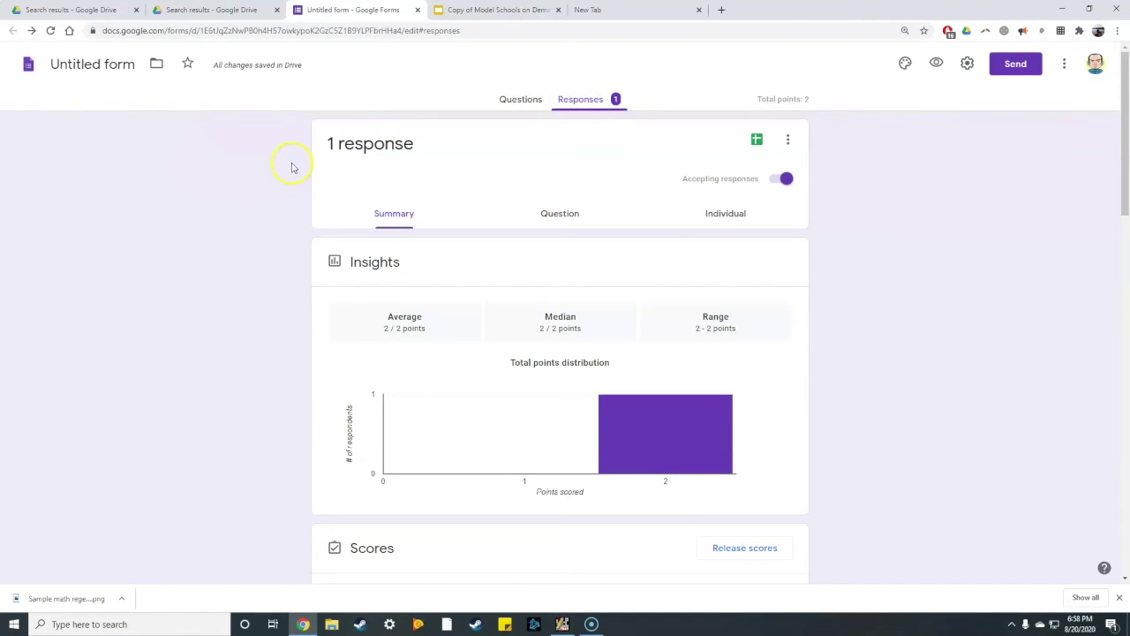
Step: Examine the quiz's response summary: insights, scores, and the answers and charts for each question down to the Short answer Section
scroll(239, 193, "down", 2)
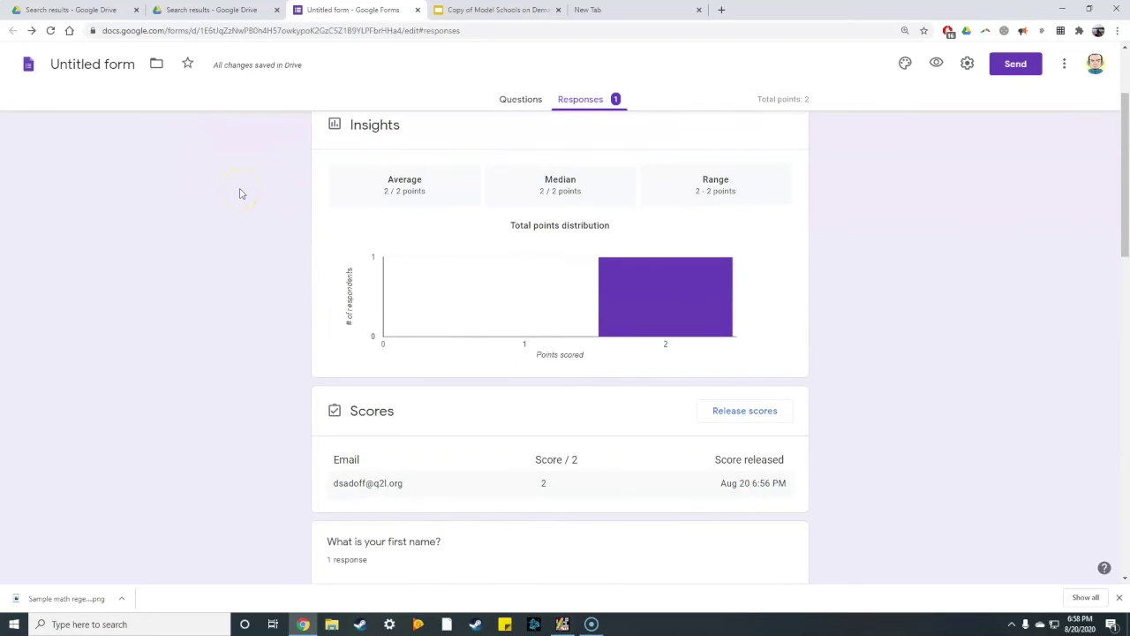
left_click_drag(1125, 222, 1125, 261)
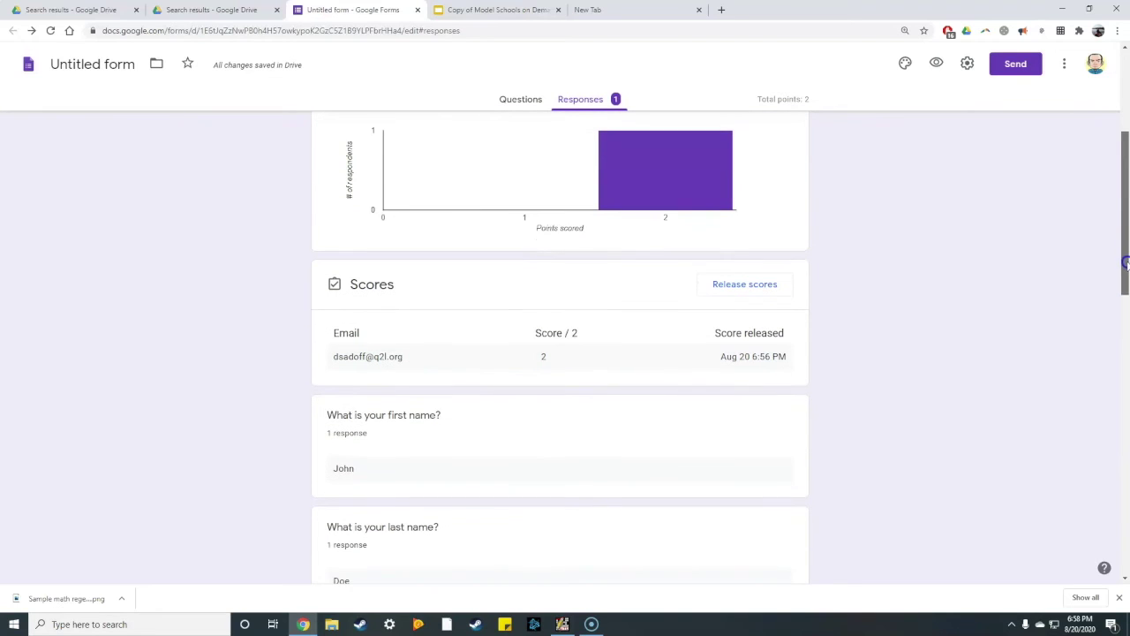
scroll(360, 345, "down", 3)
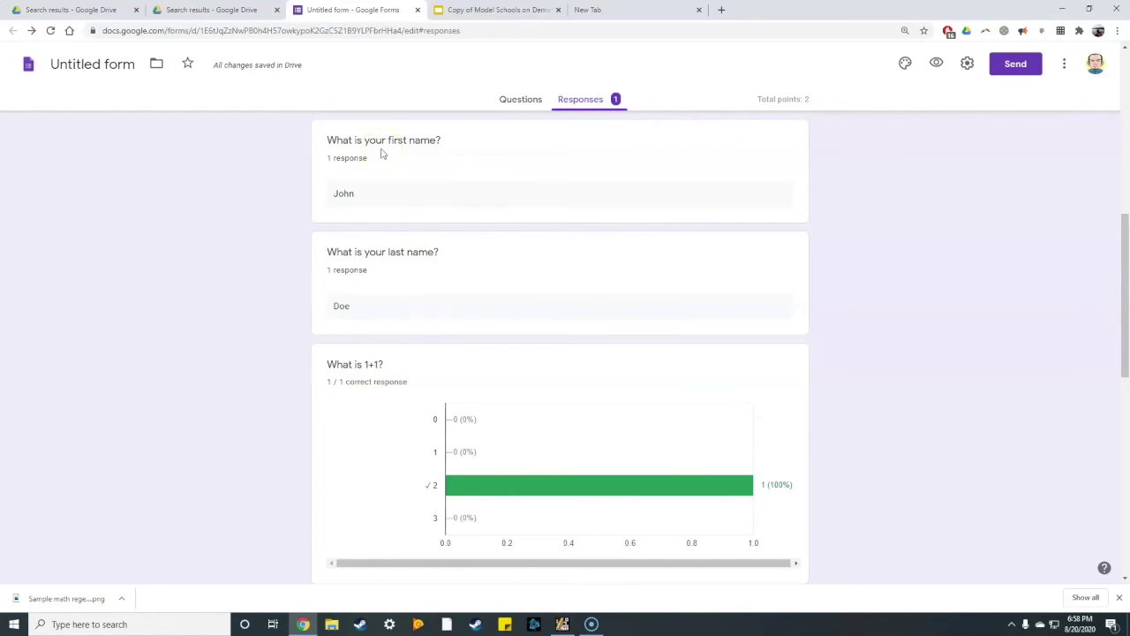
scroll(380, 153, "down", 2)
scroll(376, 221, "down", 2)
mouse_move(457, 211)
scroll(456, 211, "down", 4)
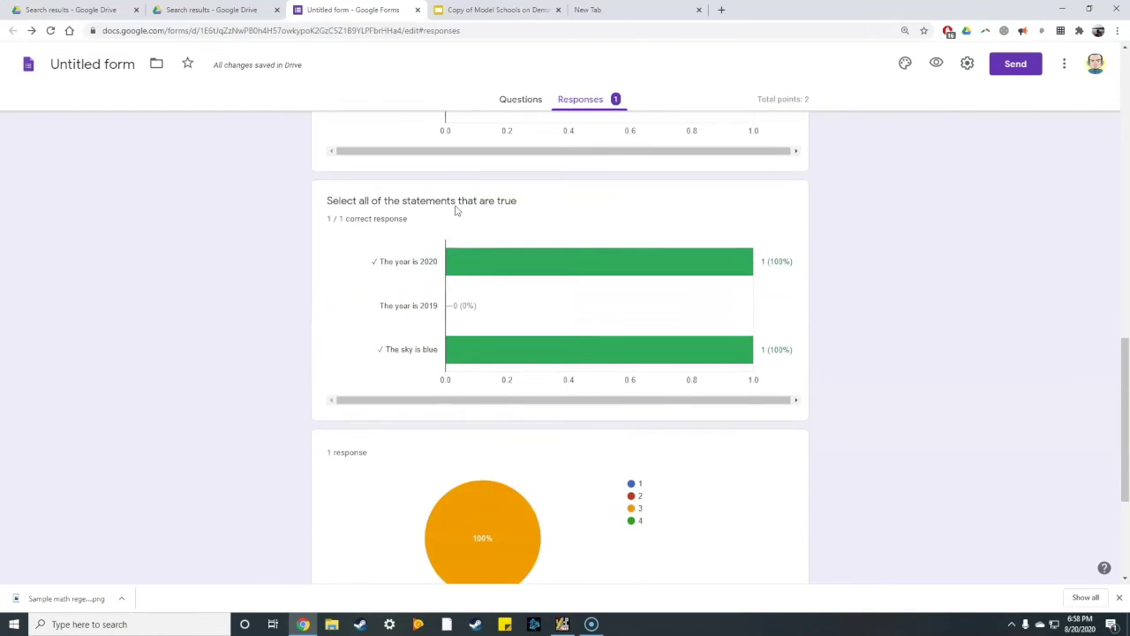
scroll(462, 222, "down", 2)
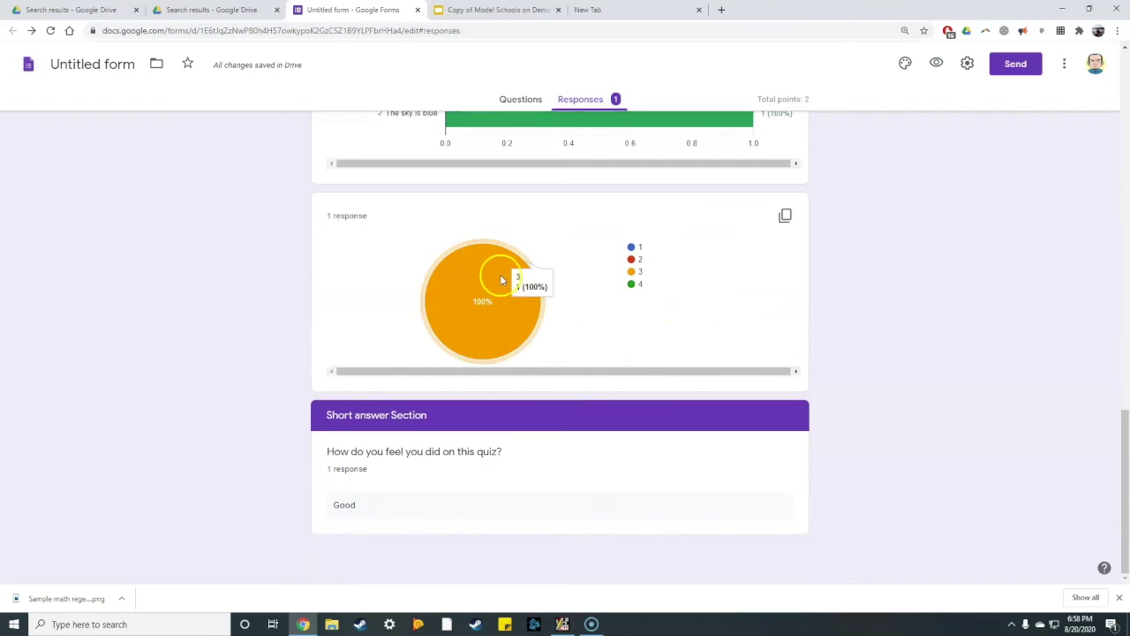
left_click(904, 434)
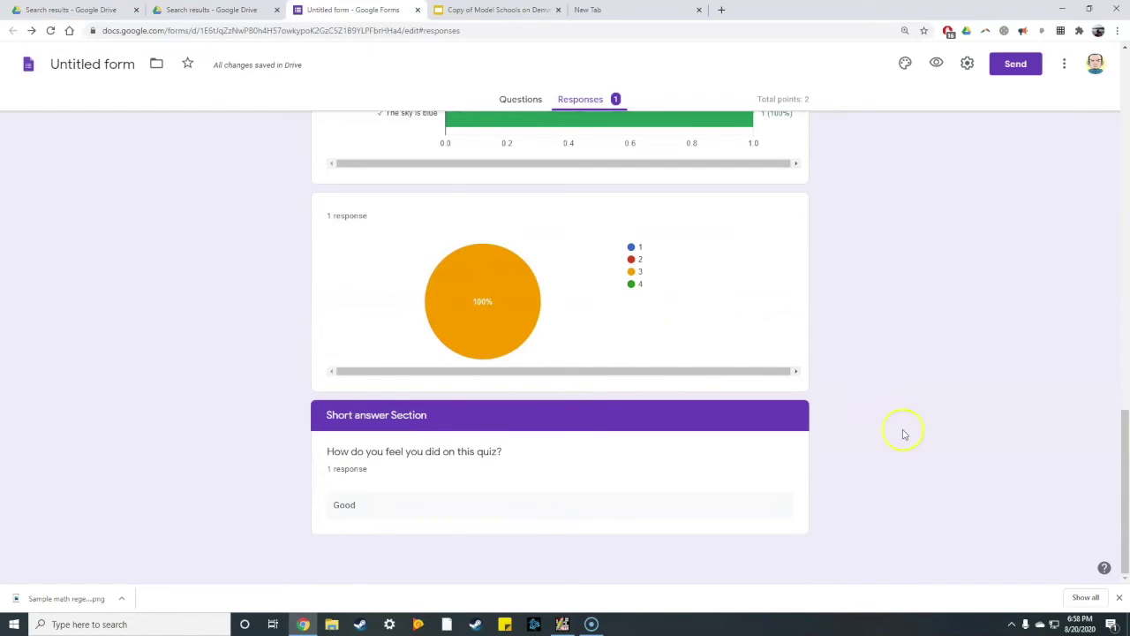
scroll(904, 437, "up", 20)
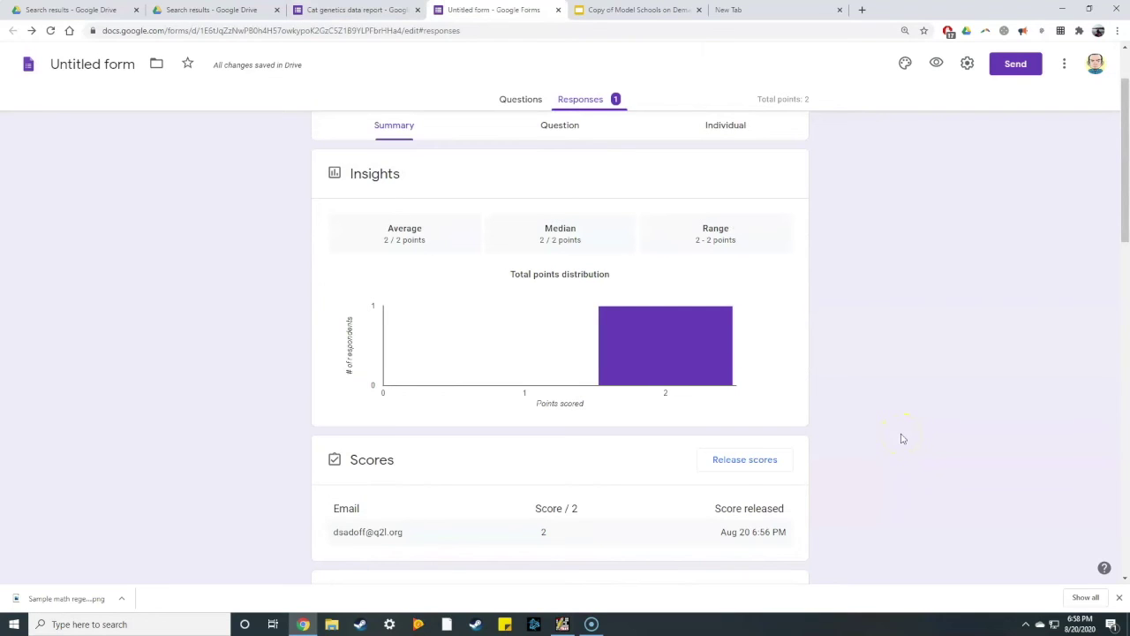
left_click(865, 362)
Step: Switch to the "Cat genetics data report" form, look over its questions and open its responses
left_click(383, 7)
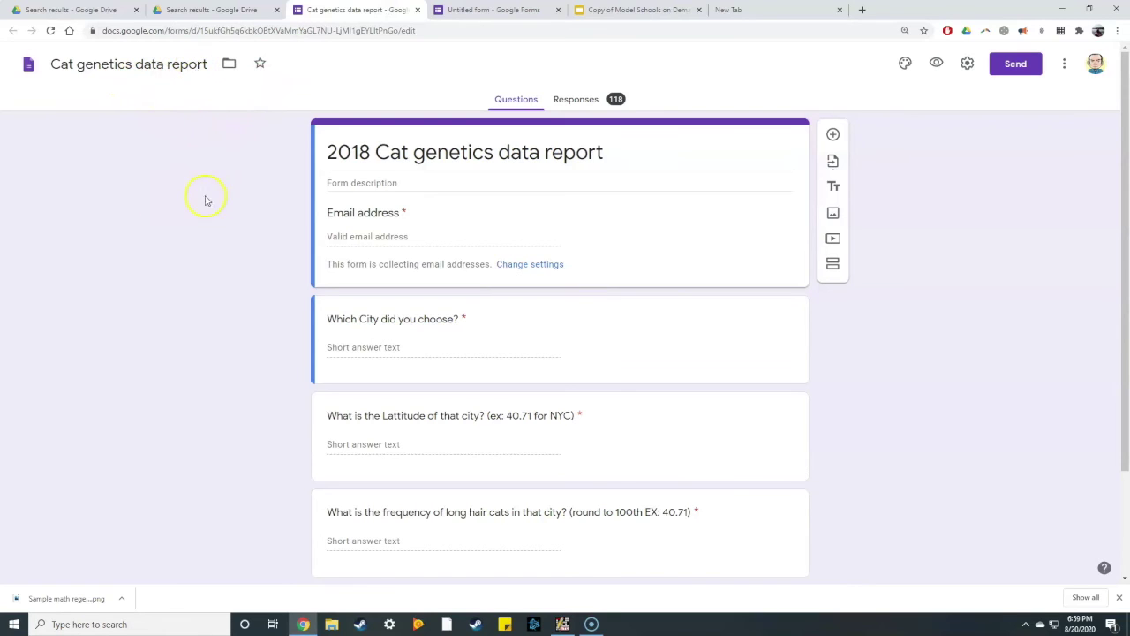
scroll(344, 213, "down", 3)
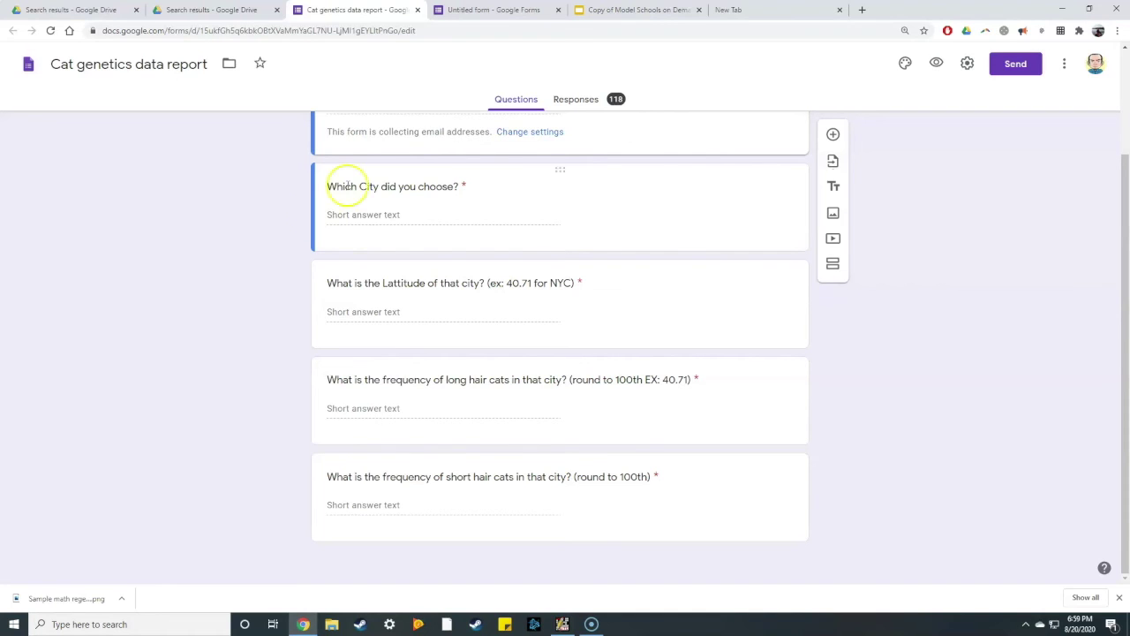
left_click(575, 97)
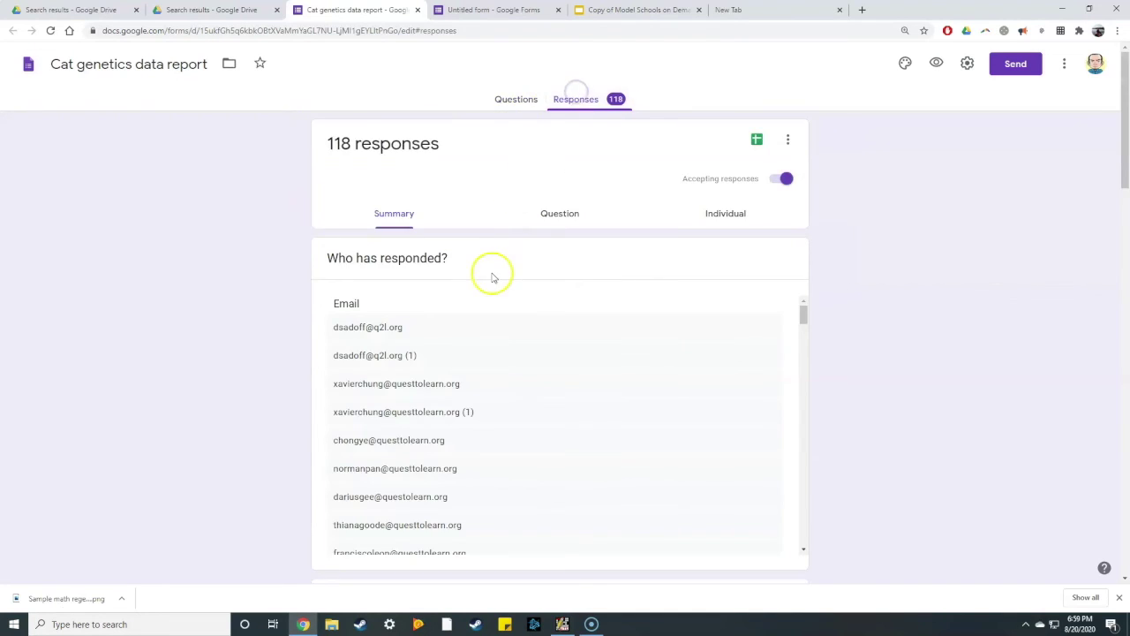
Step: Look through the full list of respondents under "Who has responded?" and return to its beginning
scroll(451, 323, "down", 8)
scroll(451, 323, "down", 15)
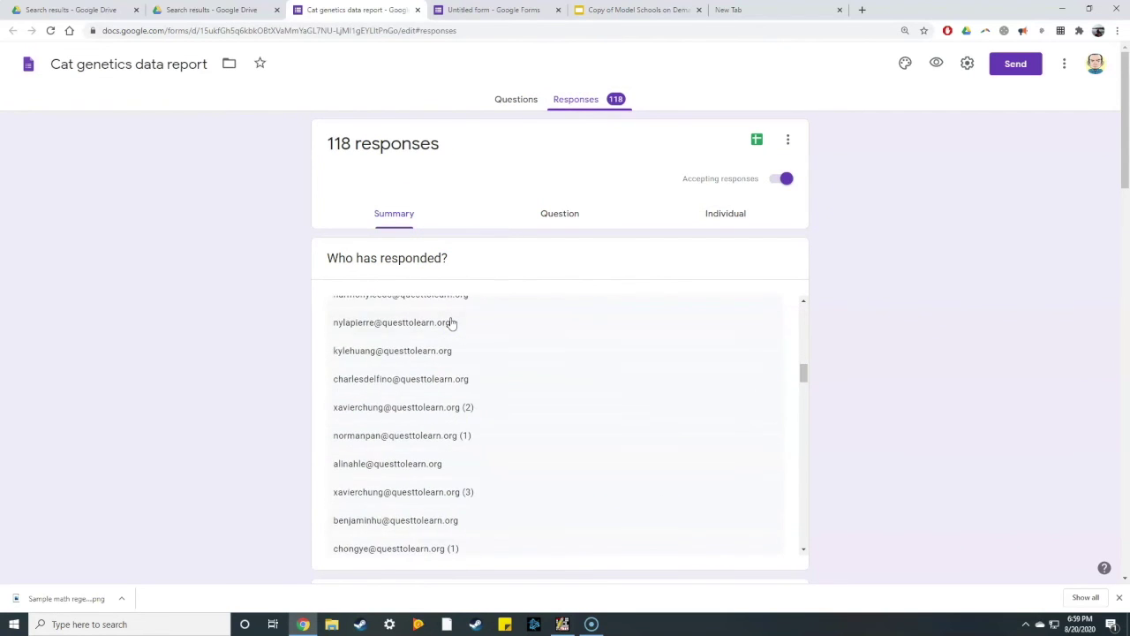
scroll(451, 324, "down", 10)
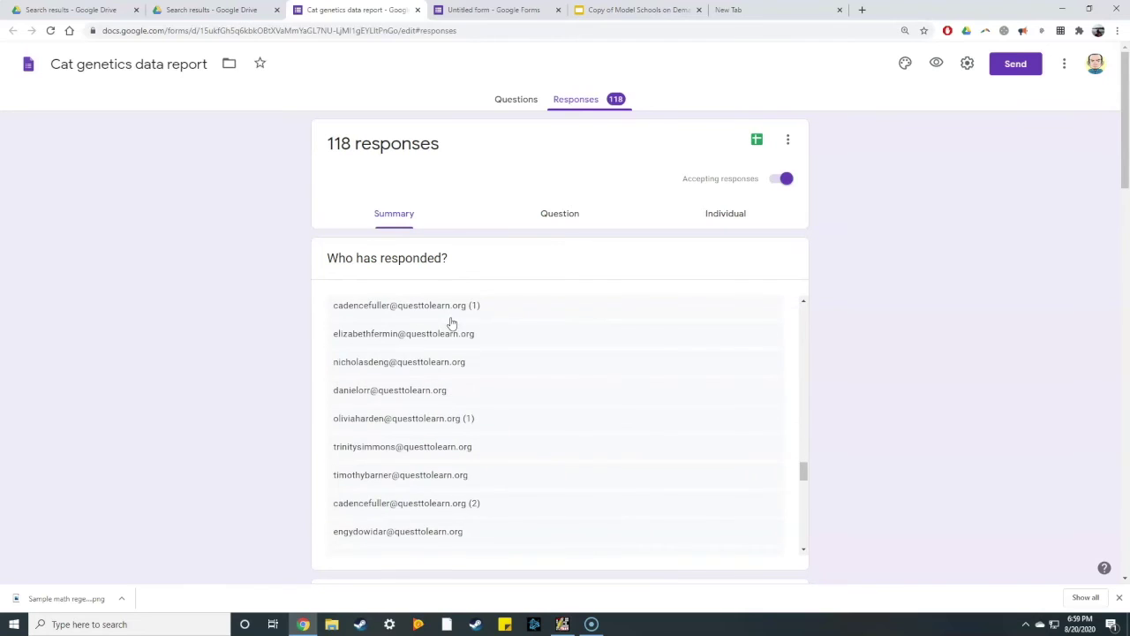
scroll(451, 323, "down", 6)
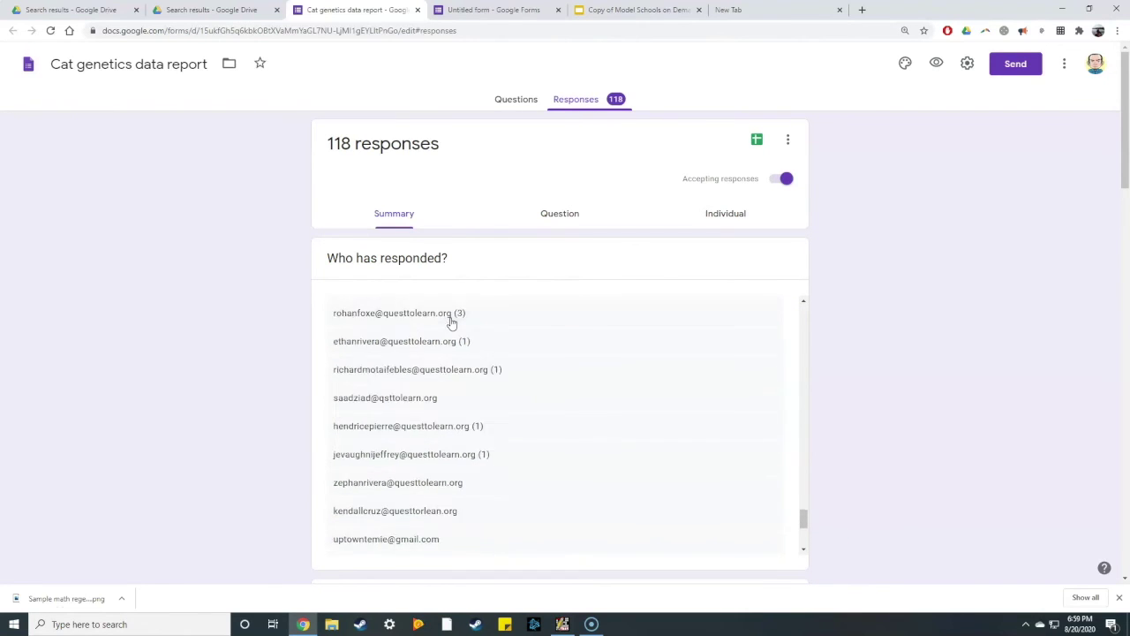
left_click_drag(806, 535, 863, 312)
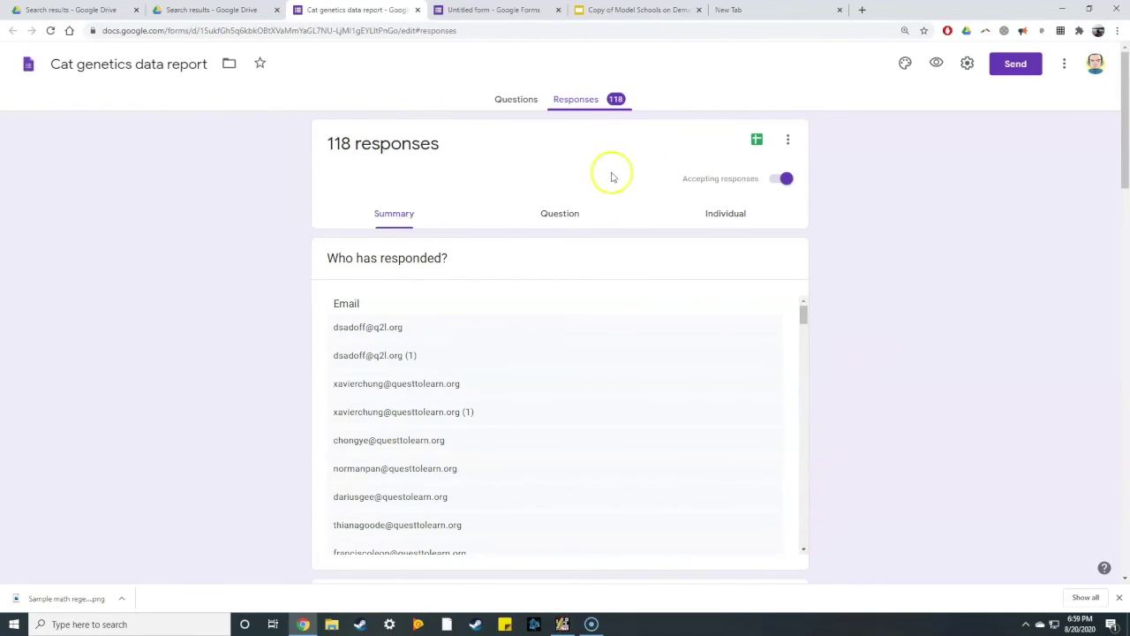
Step: Show the responses by question and look through the answers to "Which City did you choose?"
left_click(567, 217)
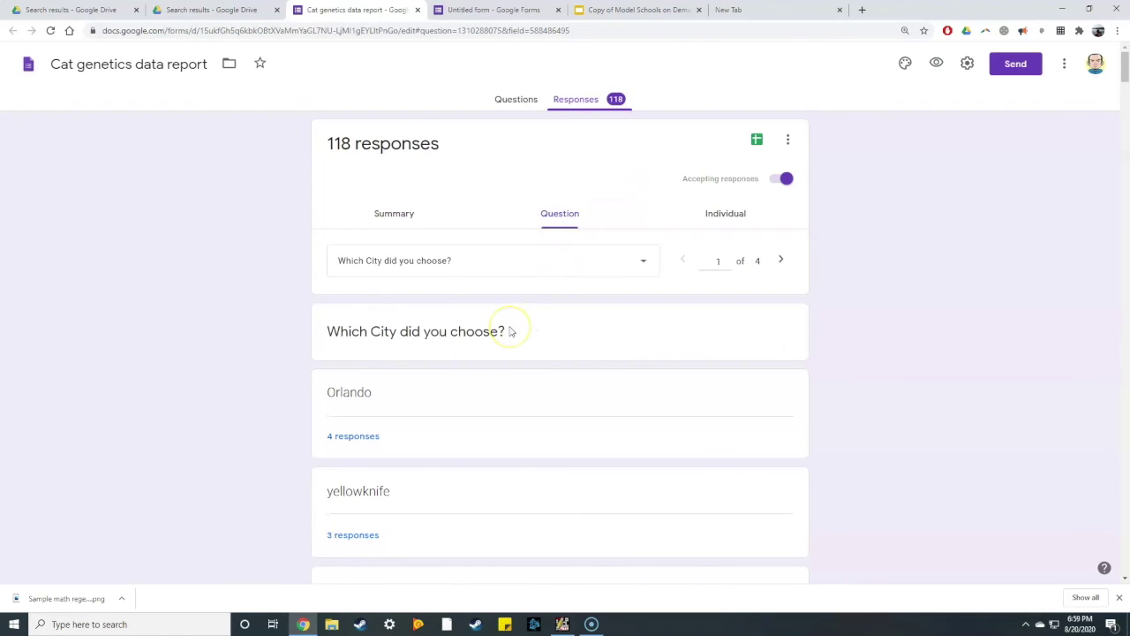
scroll(510, 331, "down", 2)
scroll(510, 331, "down", 8)
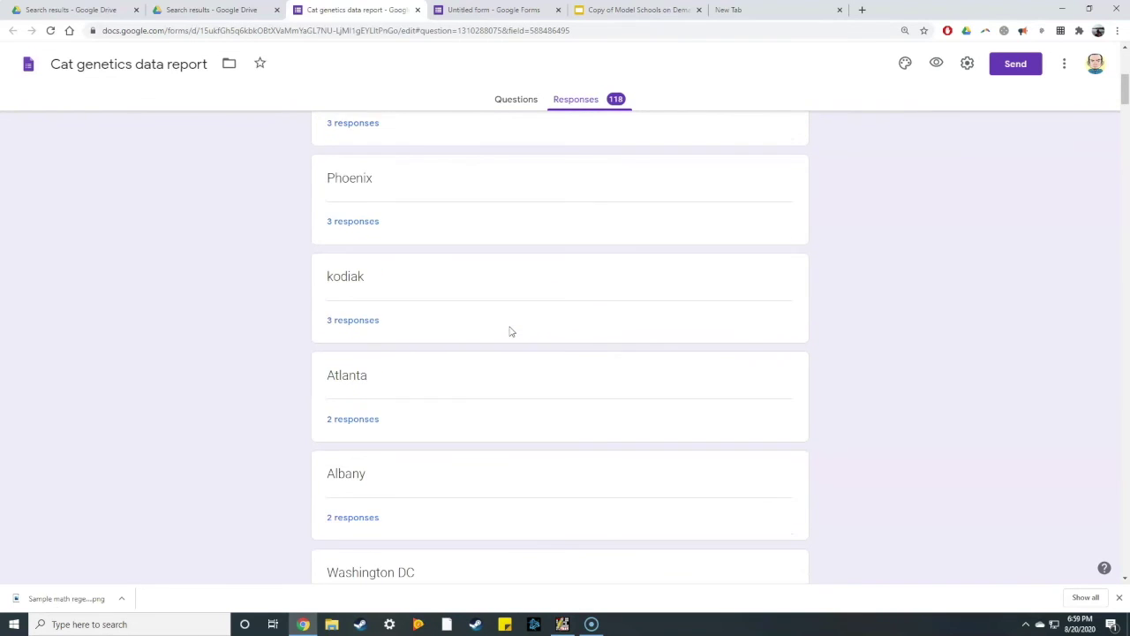
scroll(511, 331, "down", 3)
scroll(510, 331, "up", 15)
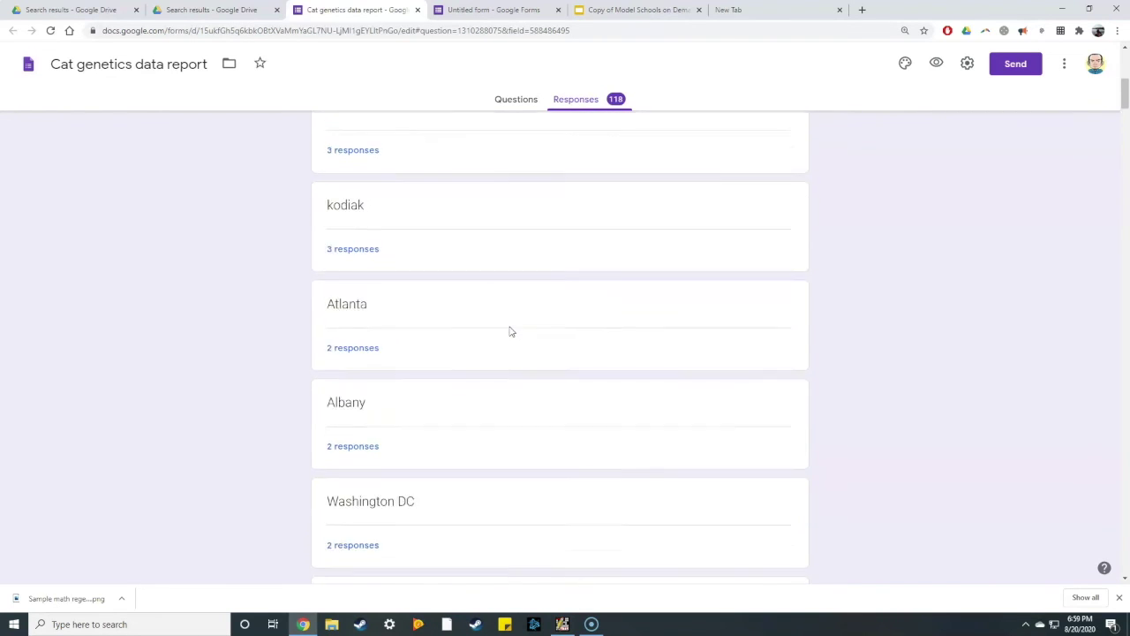
Step: Show the responses by individual and look over the first respondent's answers
left_click(706, 221)
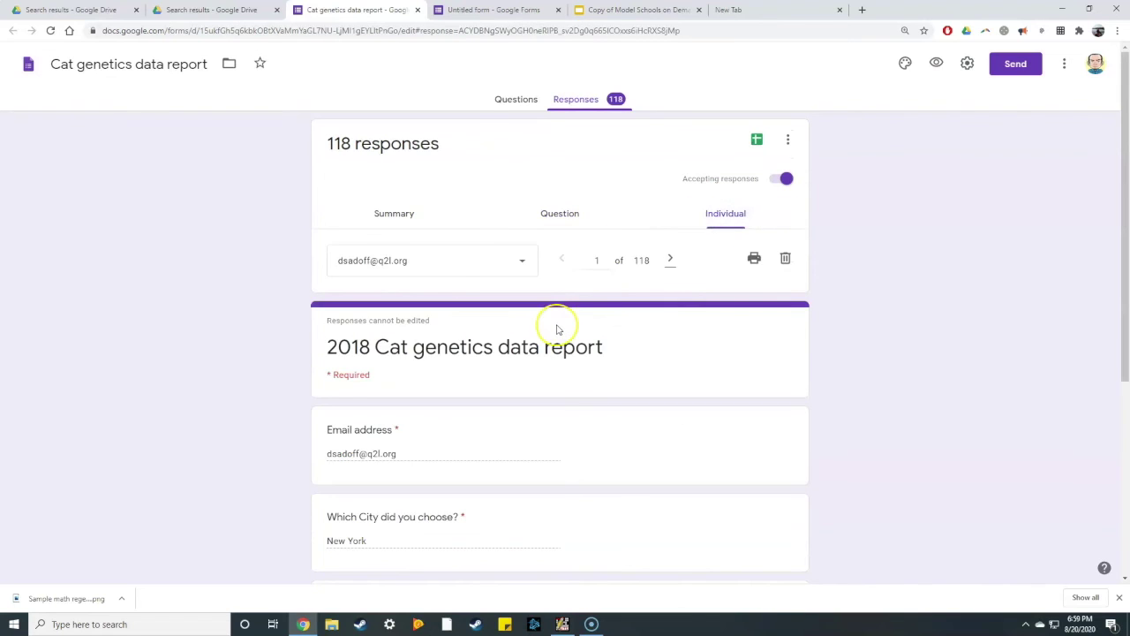
scroll(555, 328, "down", 4)
scroll(556, 329, "up", 5)
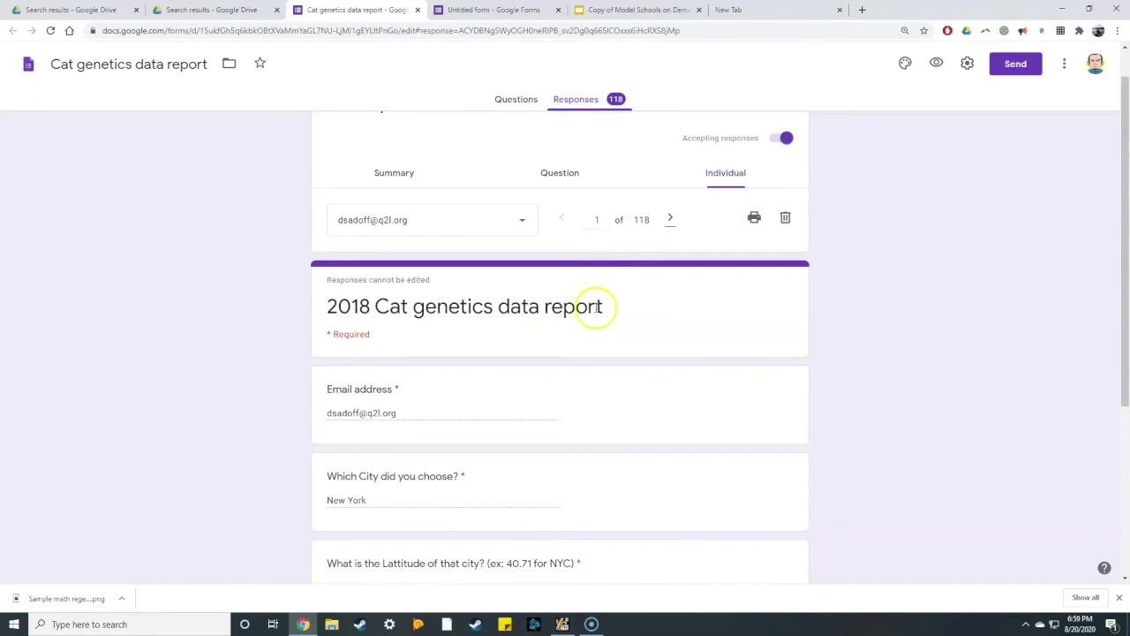
Step: Choose the respondent of response 13 from the list of individuals and review that person's answers
left_click(525, 229)
scroll(471, 260, "down", 2)
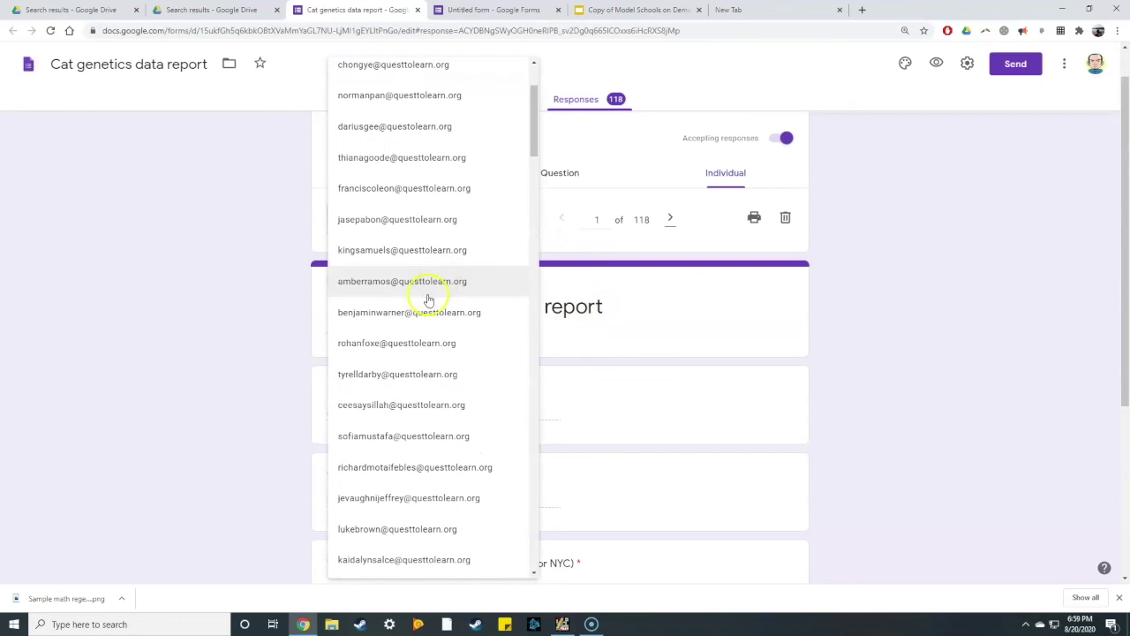
left_click(424, 305)
scroll(658, 320, "down", 3)
scroll(657, 320, "up", 4)
left_click(666, 318)
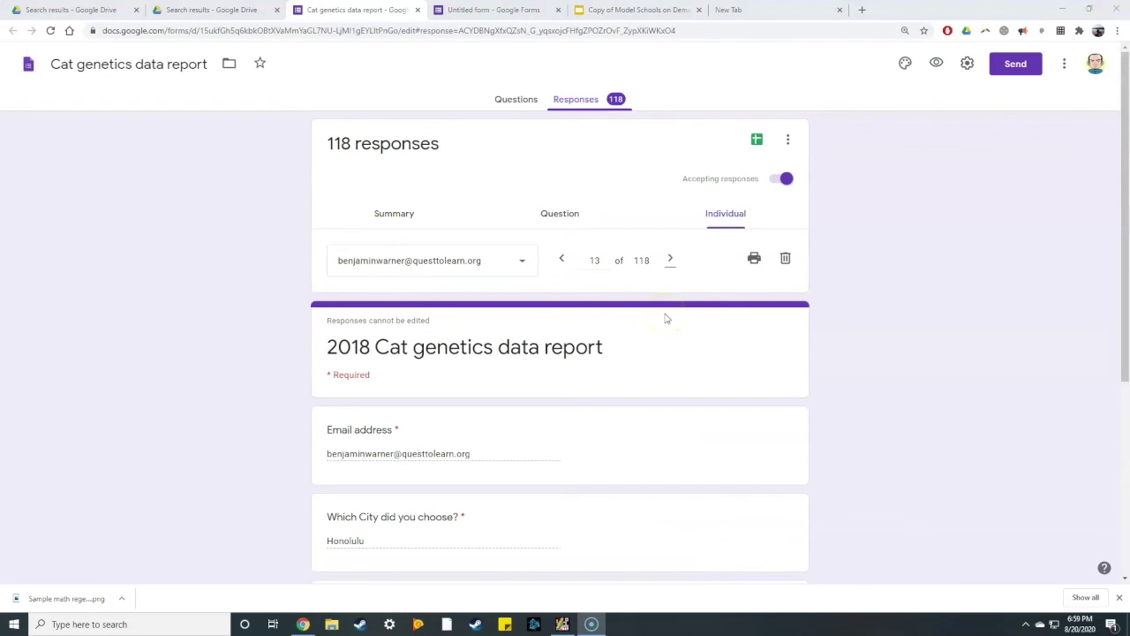
Step: Open the form's linked responses spreadsheet and examine the city, latitude and hair frequency columns across the response rows
left_click(757, 141)
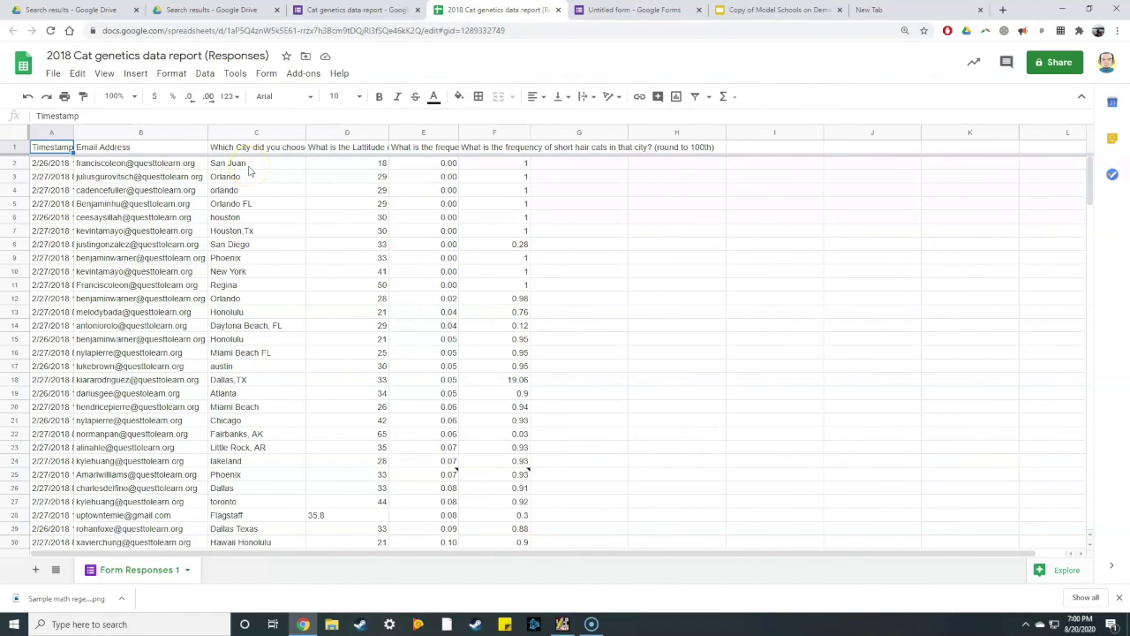
left_click(357, 168)
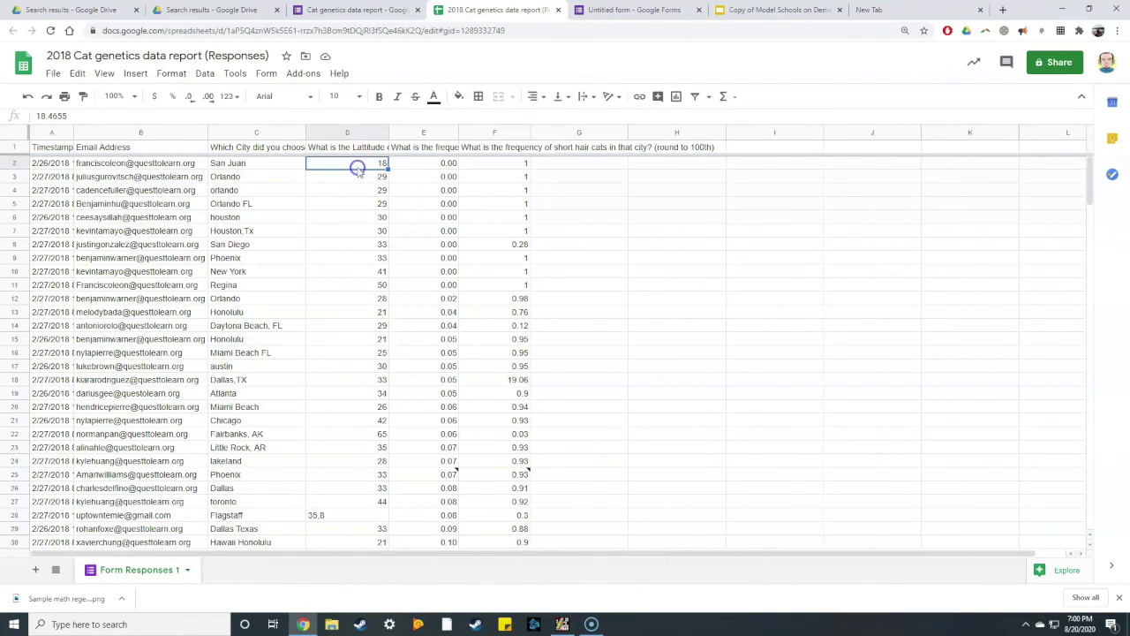
key("Right")
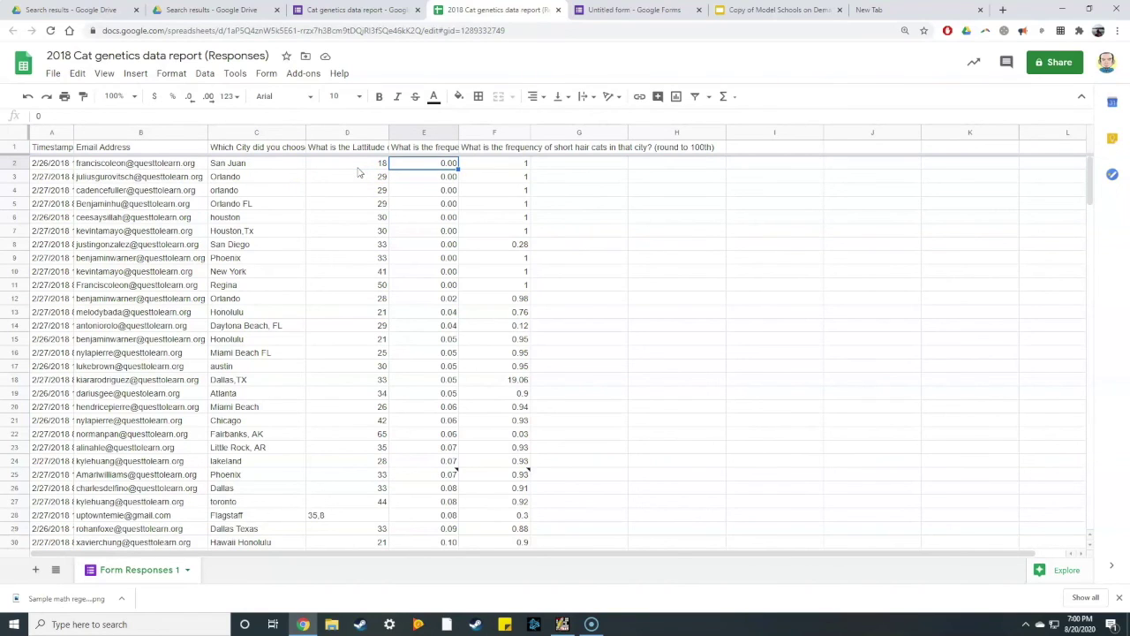
key("Right")
key("Right")
key("Right")
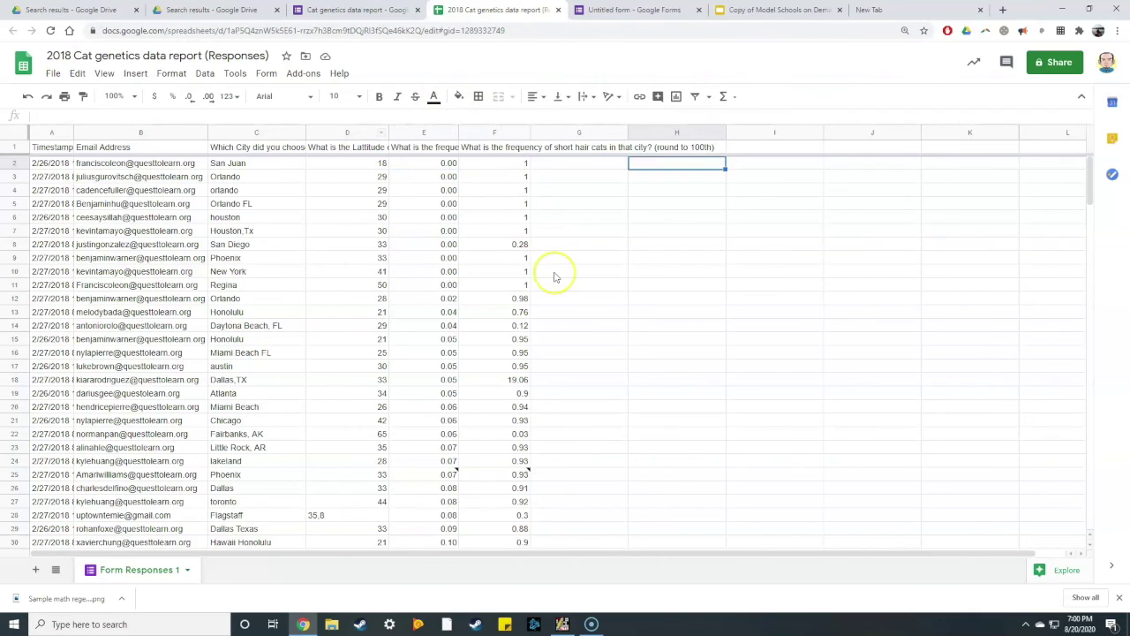
scroll(554, 278, "down", 5)
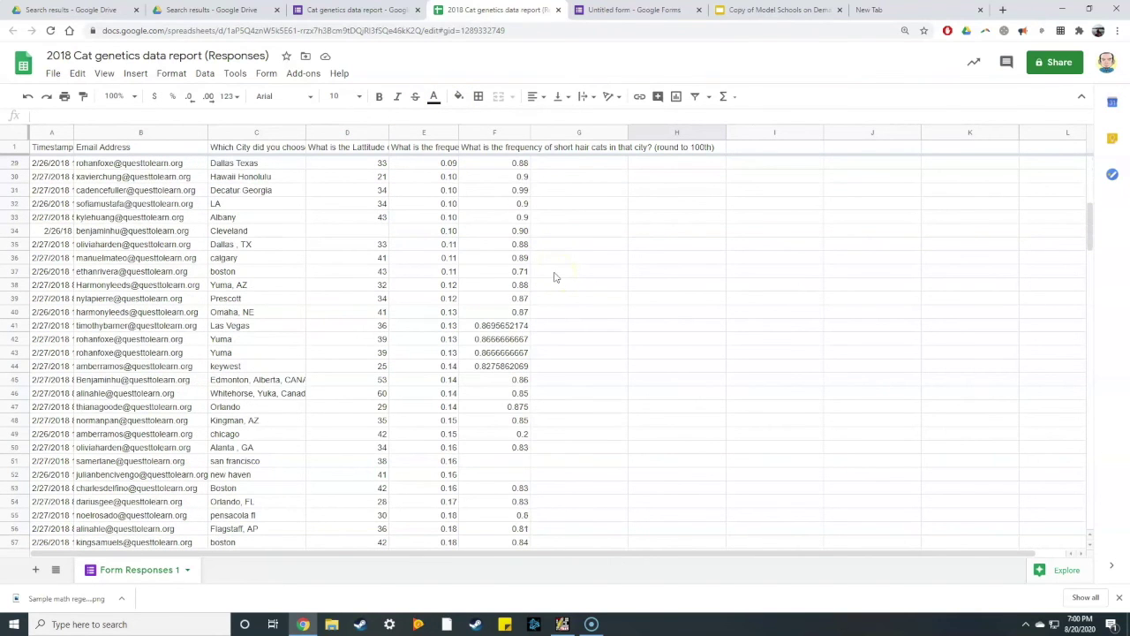
scroll(554, 277, "up", 5)
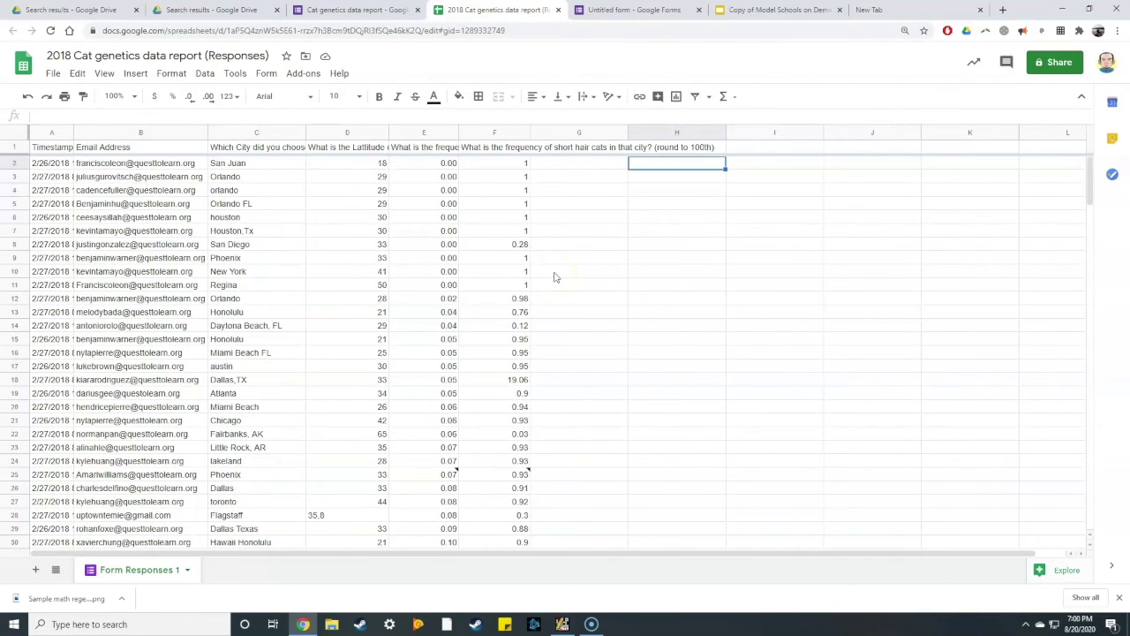
scroll(554, 277, "down", 4)
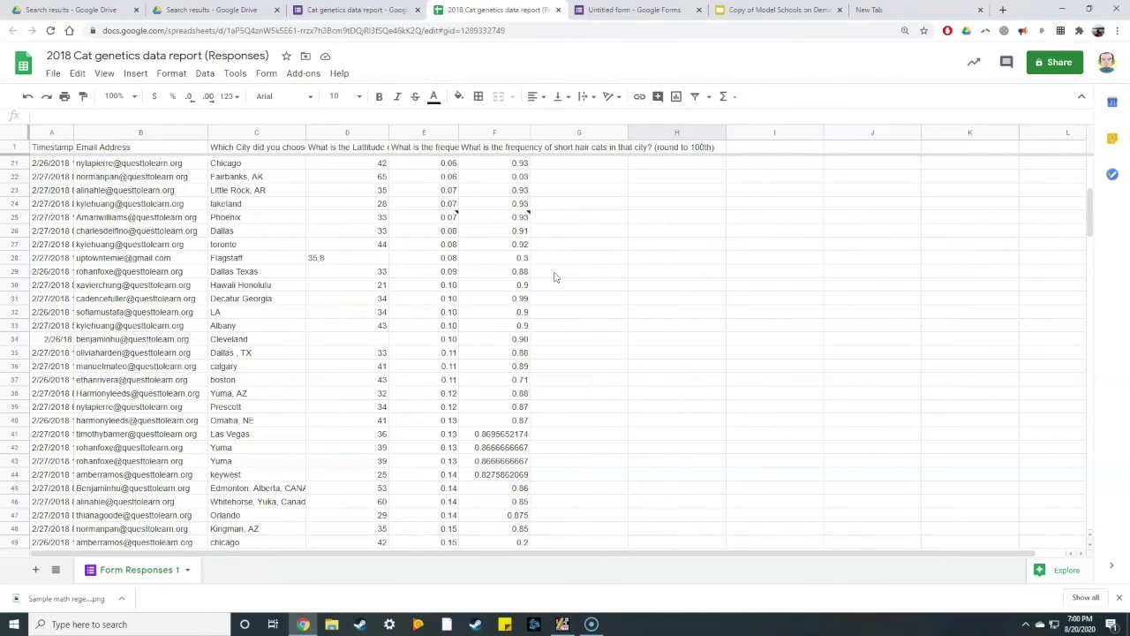
Step: Look through the remaining response rows down to the "long hair cats vs latitude" chart, and close the responses spreadsheet
scroll(555, 277, "down", 2)
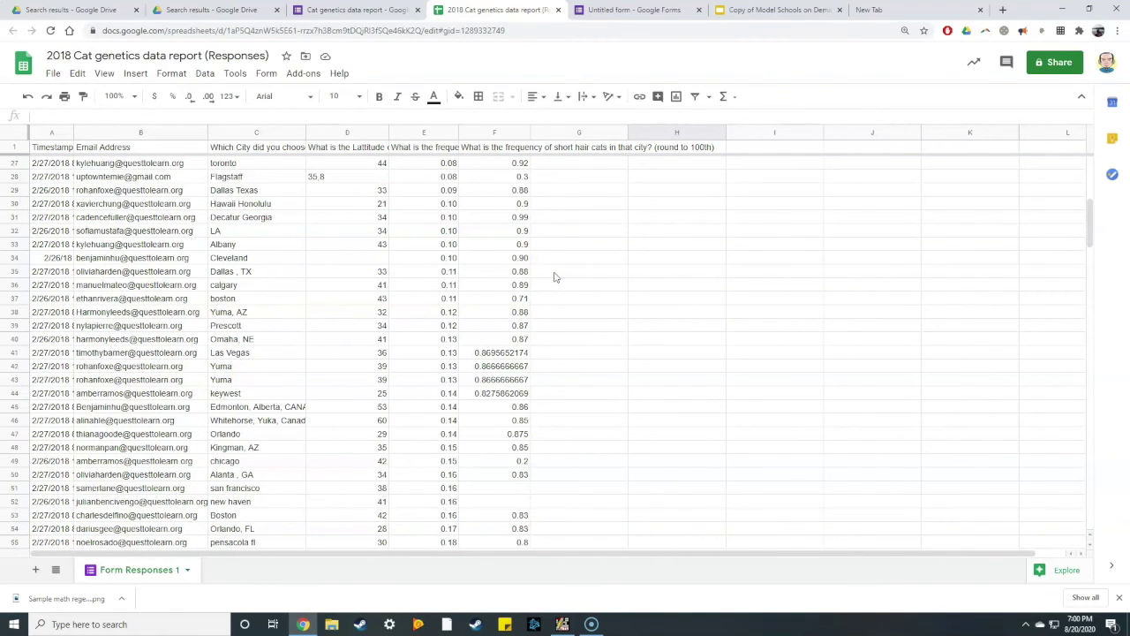
scroll(483, 210, "down", 2)
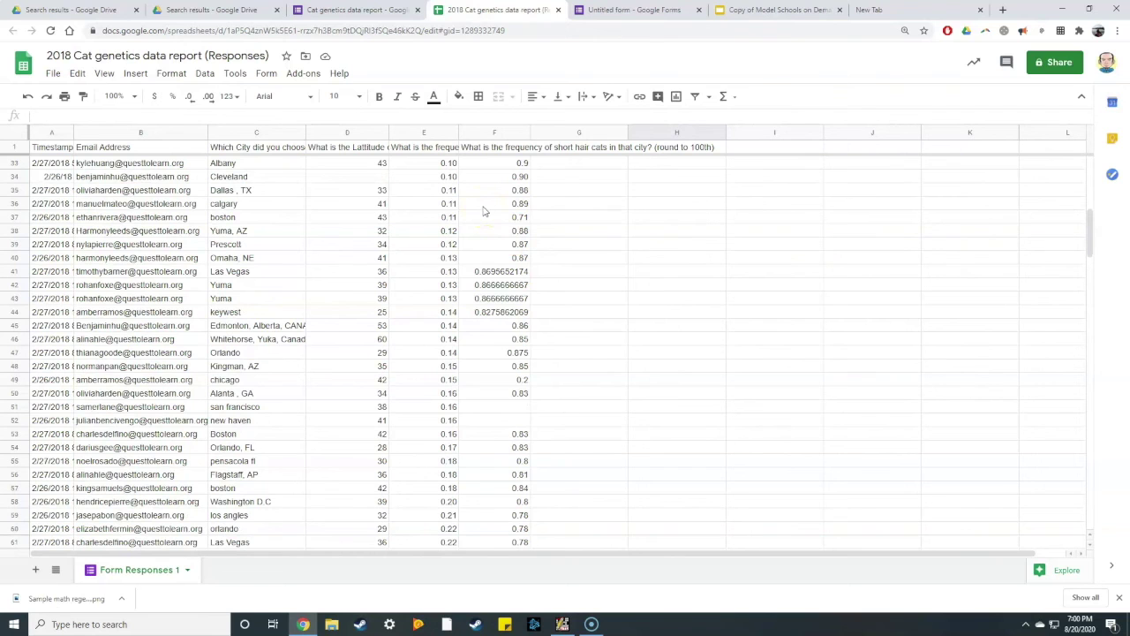
scroll(484, 210, "down", 6)
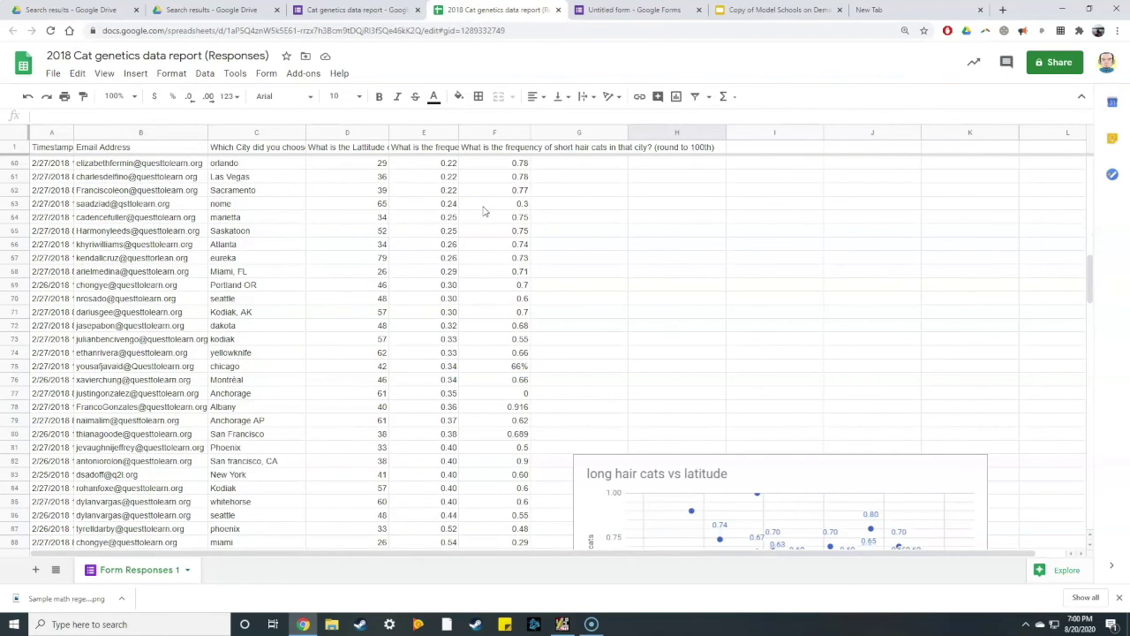
scroll(525, 277, "down", 4)
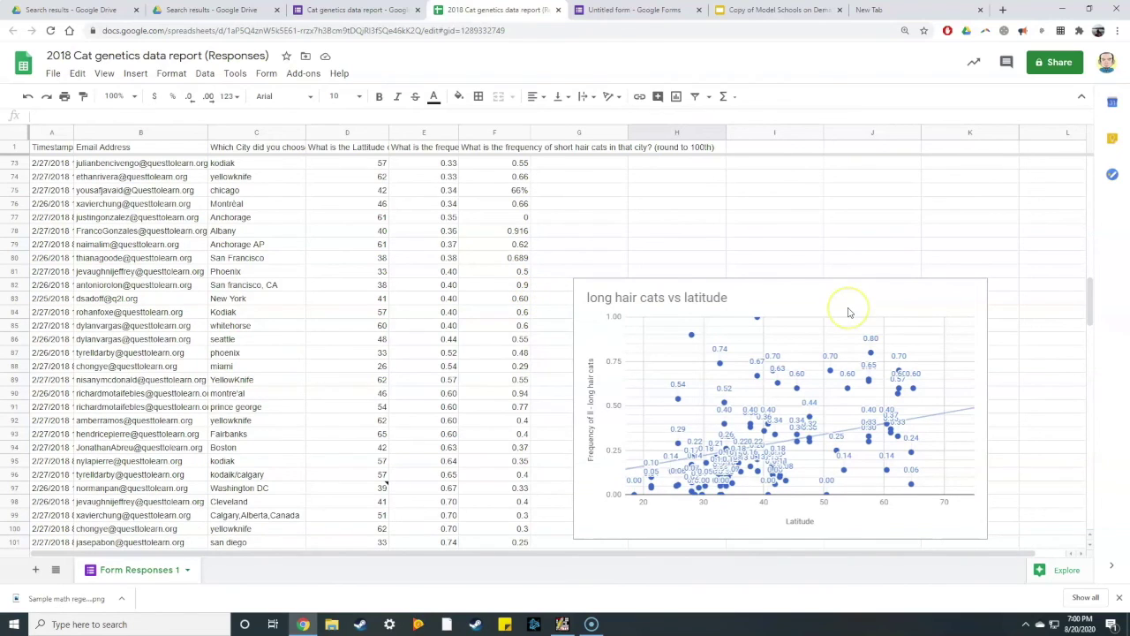
left_click(693, 239)
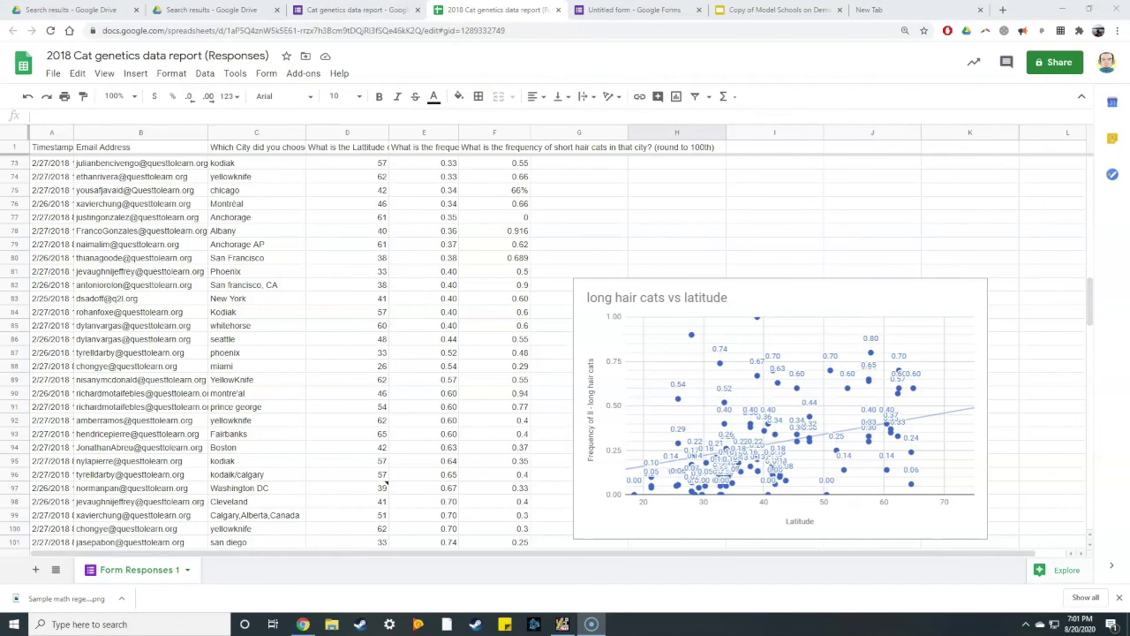
left_click(558, 9)
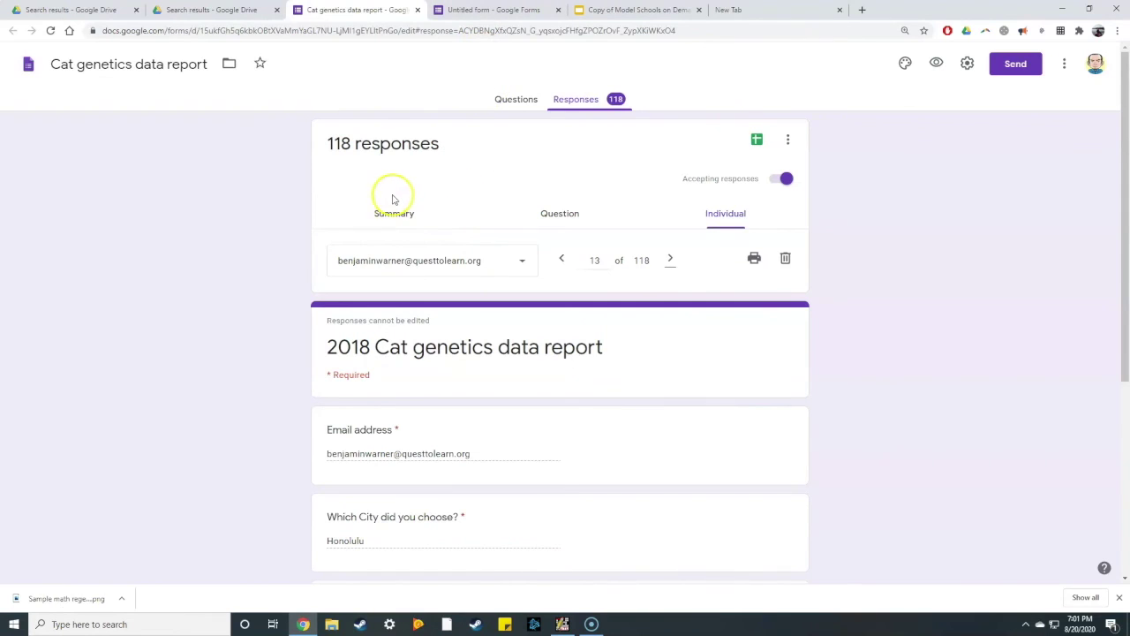
Step: Go to classroom.google.com in a new tab, switch to the school account and open the 6D class "TWTW6: The Way Things Work 2019-2020"
key("ctrl+t")
type("classroo")
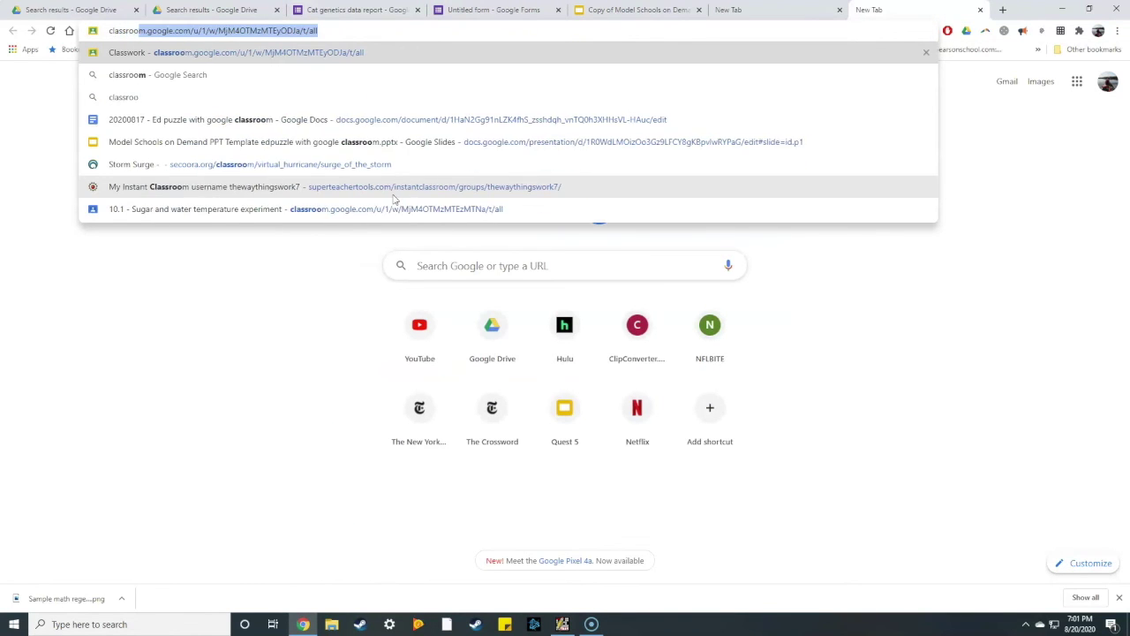
type("m.google.com")
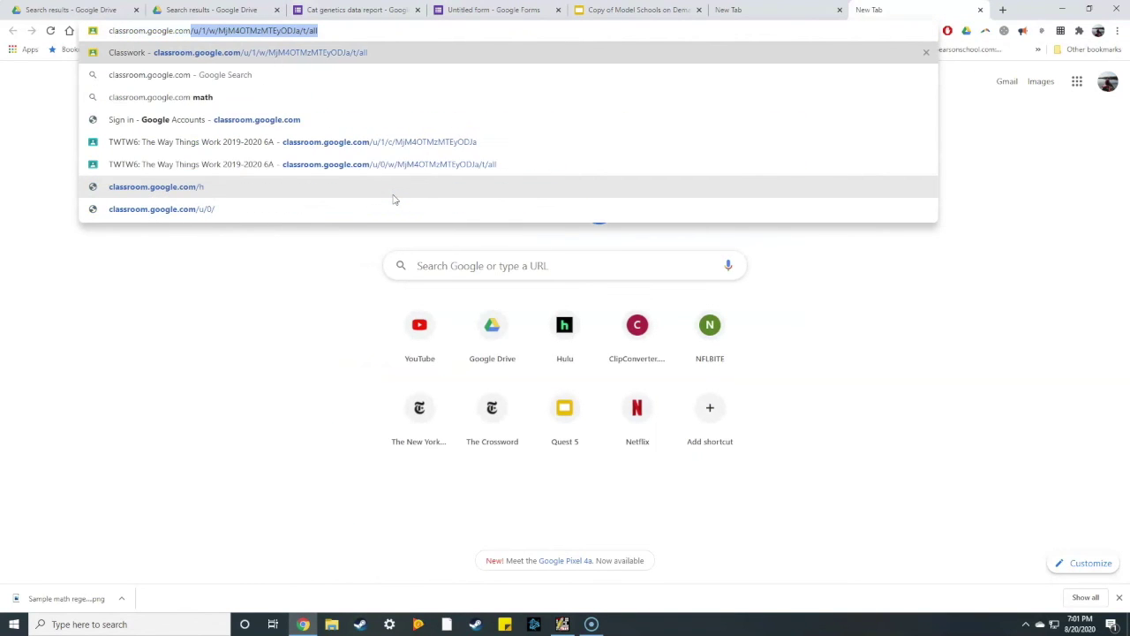
left_click(394, 197)
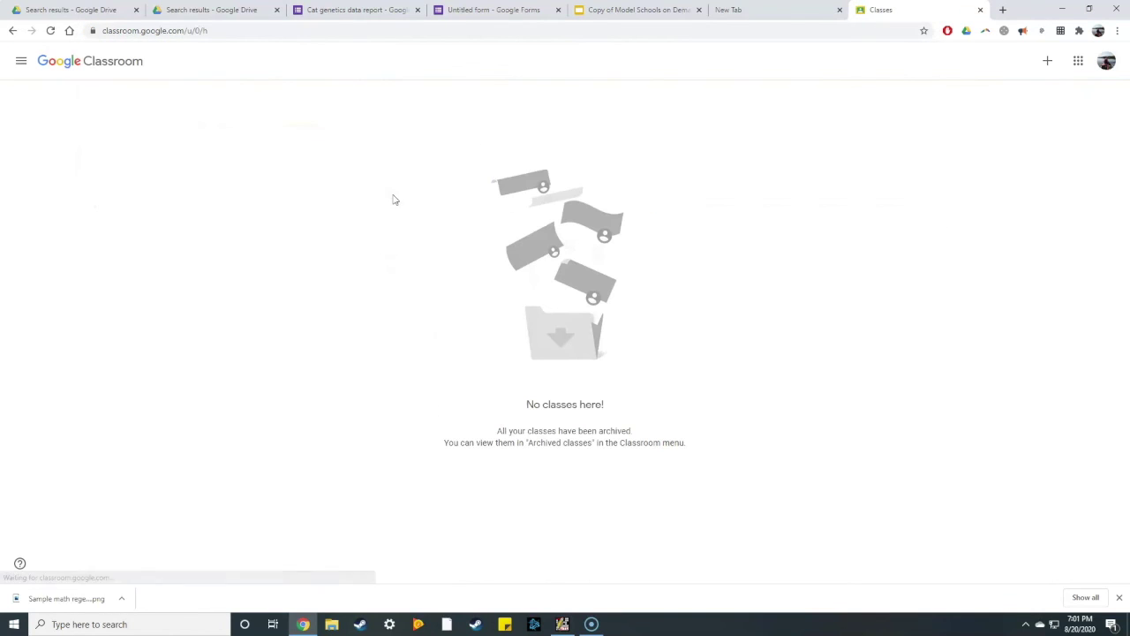
left_click(1106, 61)
left_click(1035, 234)
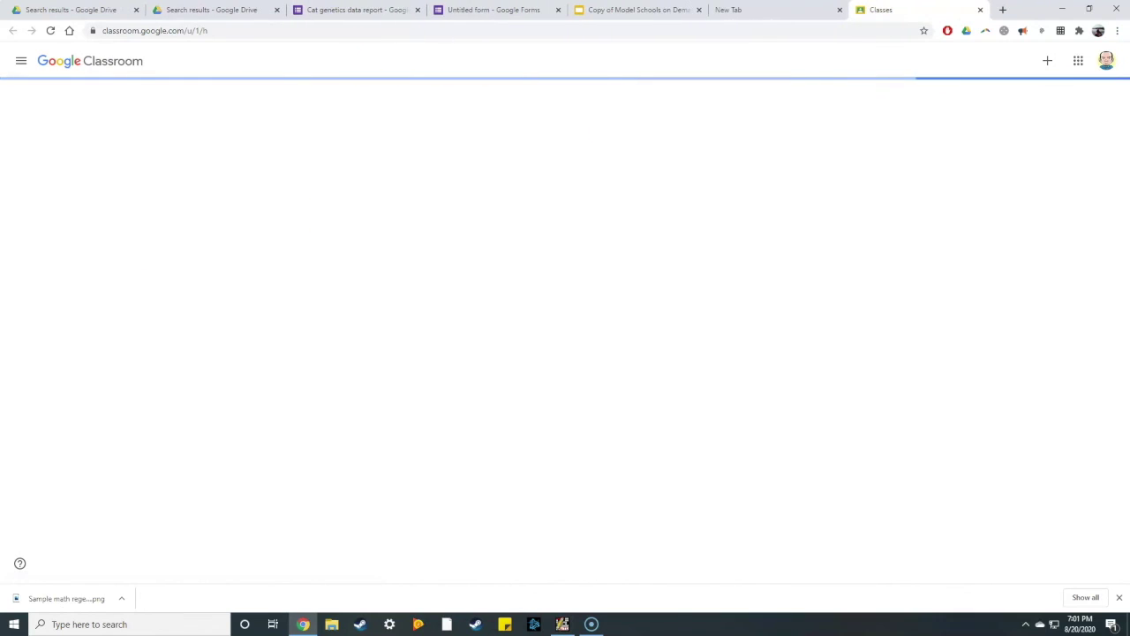
left_click(255, 149)
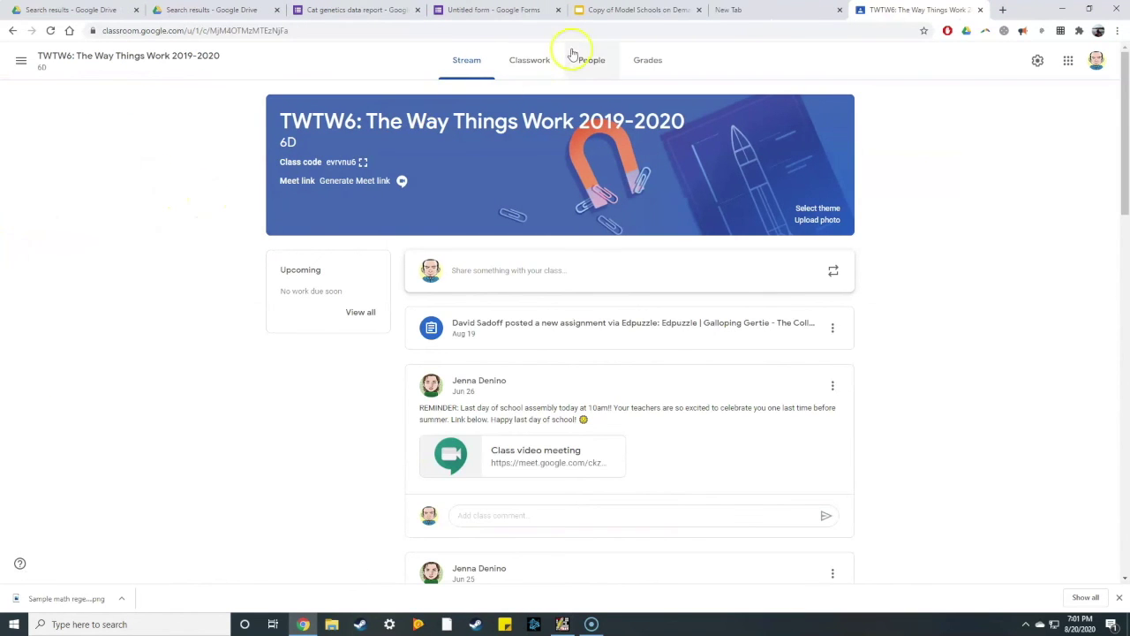
Step: Start a new quiz assignment in the class's classwork
left_click(549, 62)
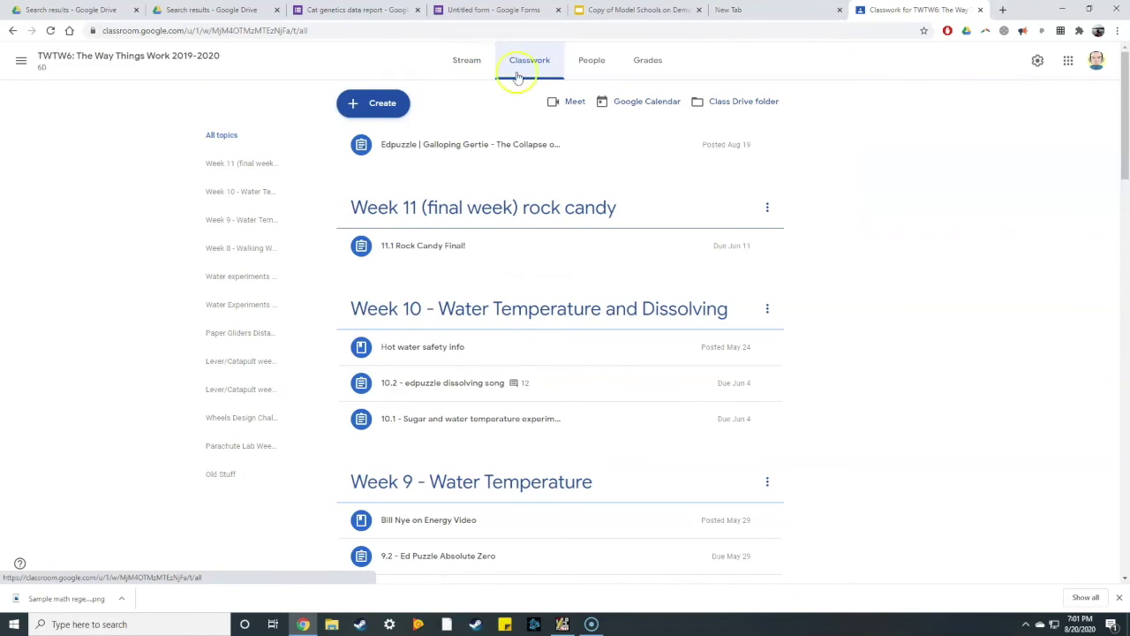
left_click(384, 104)
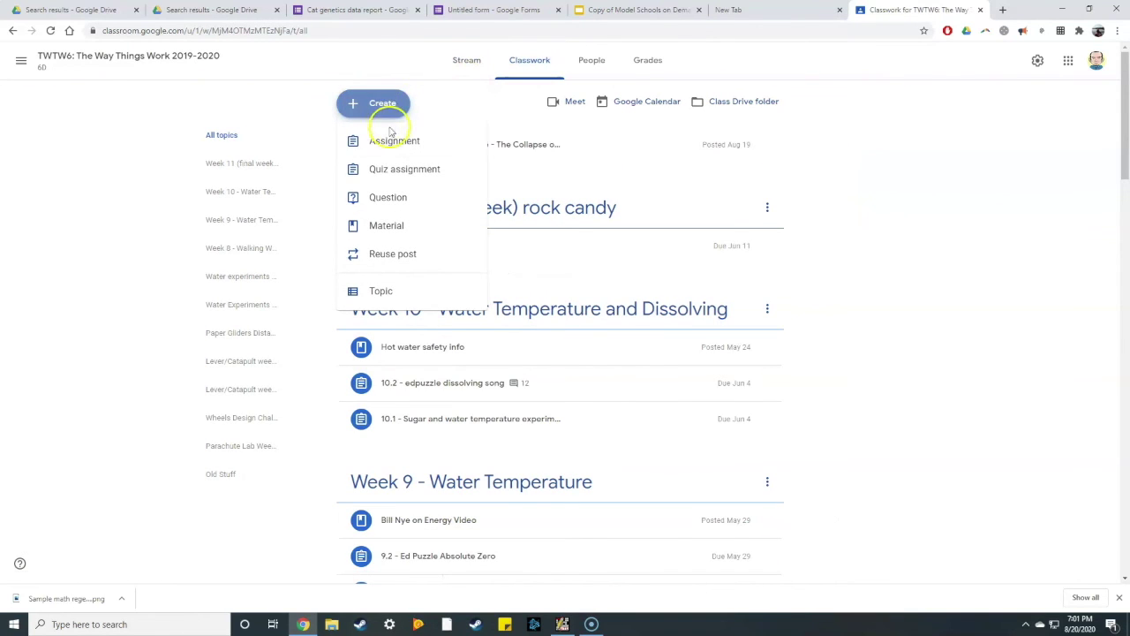
left_click(402, 170)
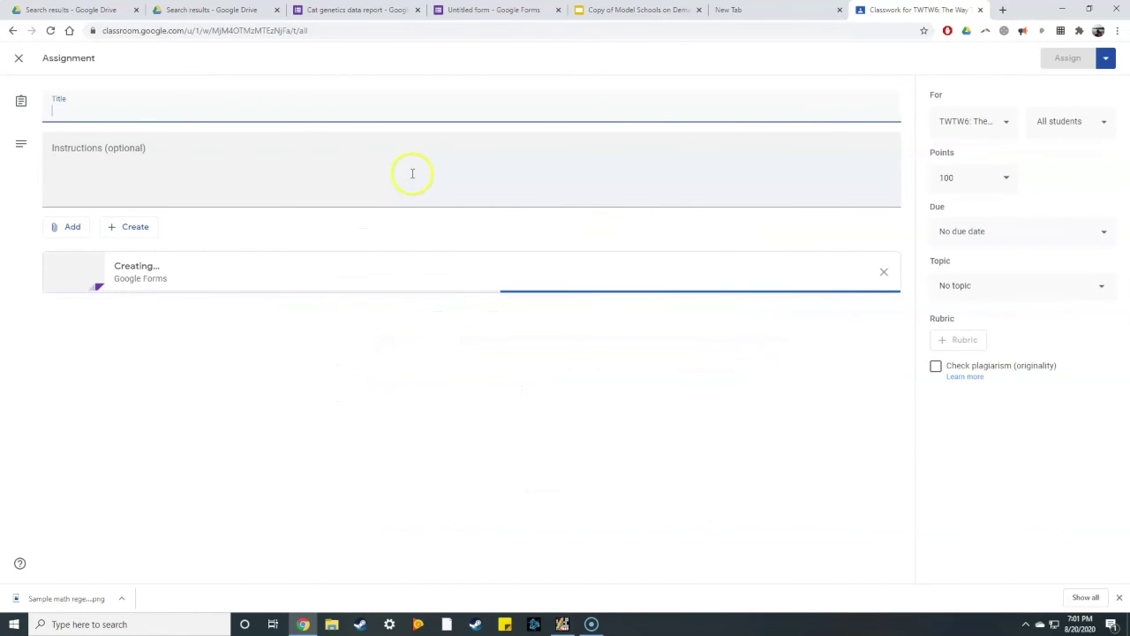
Step: Attach the recent "Untitled form" from Google Drive to the assignment and remove the Blank Quiz attachment
left_click(75, 231)
left_click(99, 252)
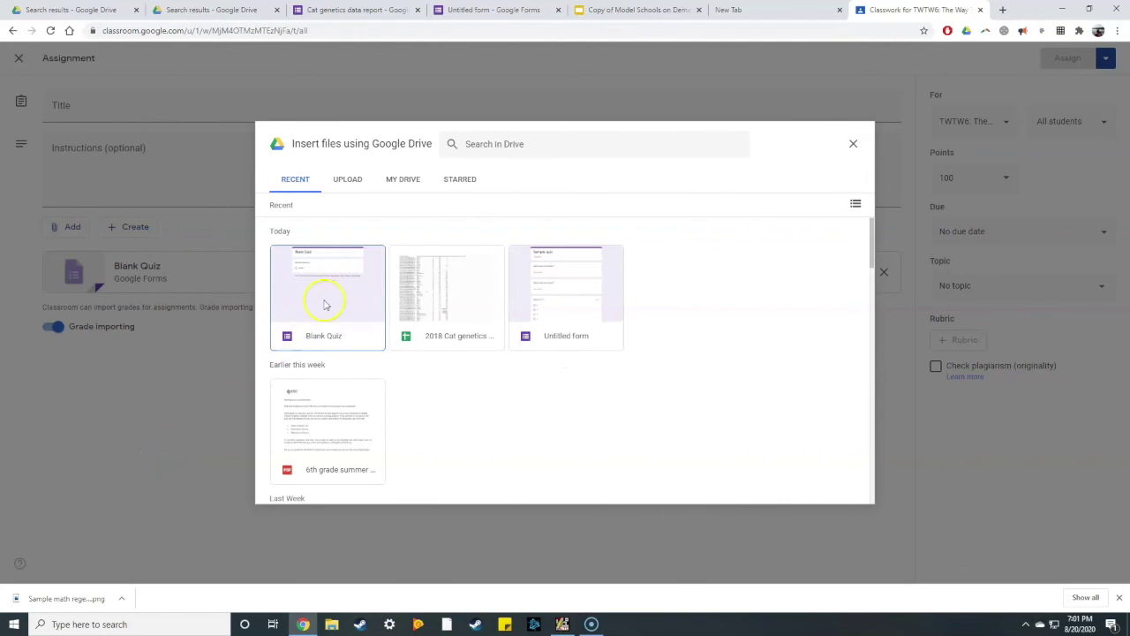
scroll(362, 283, "down", 3)
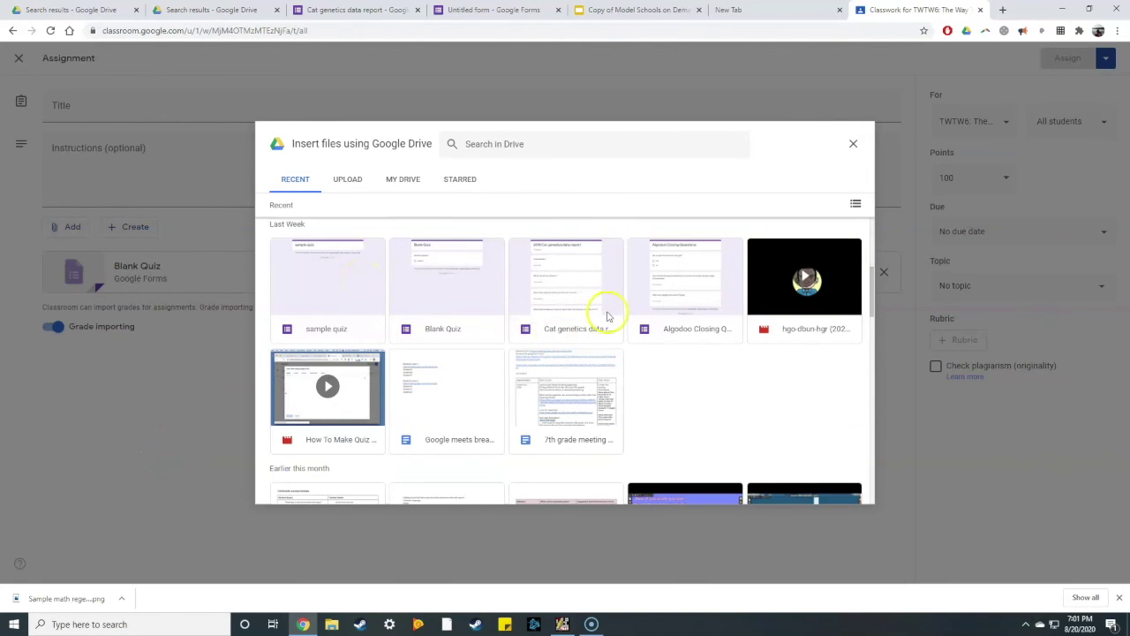
scroll(658, 302, "up", 2)
scroll(657, 303, "up", 2)
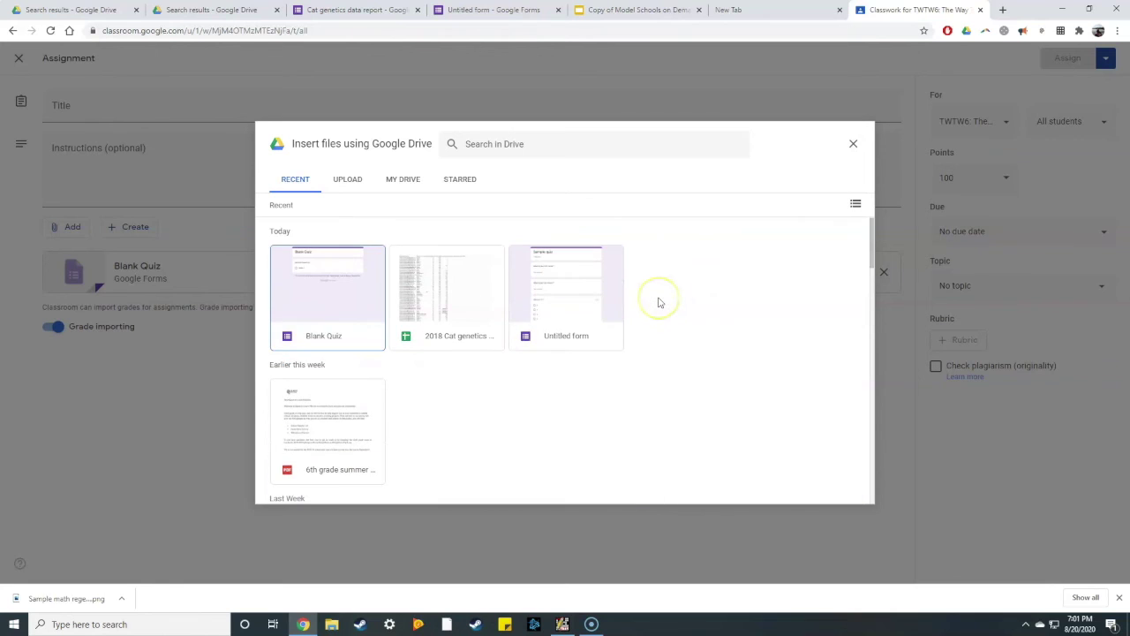
left_click(575, 298)
left_click(575, 299)
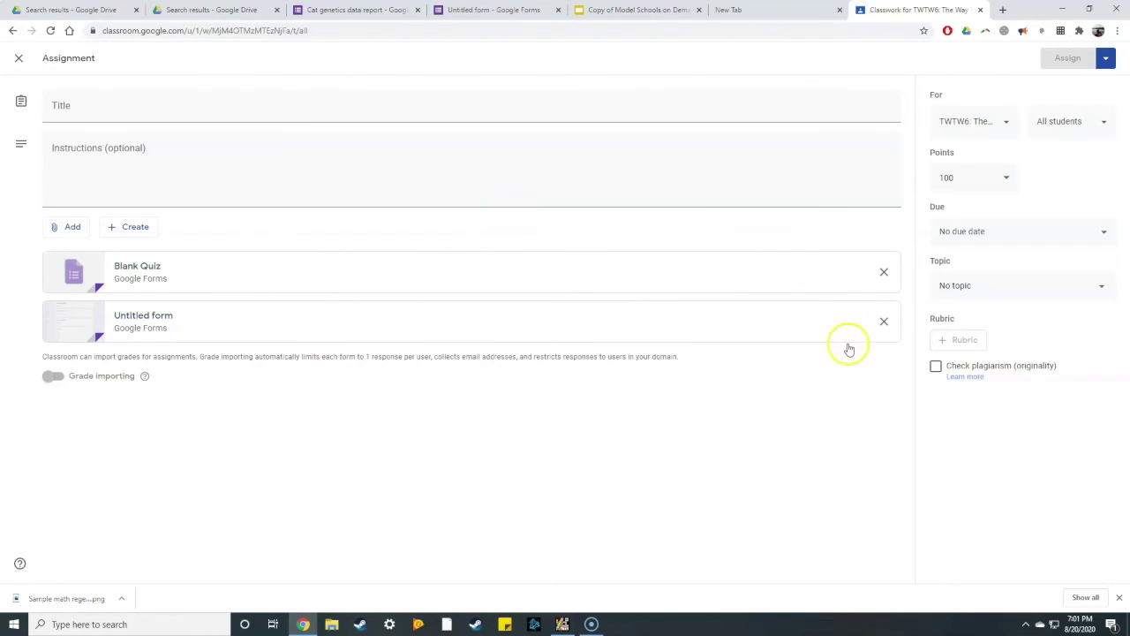
left_click(883, 272)
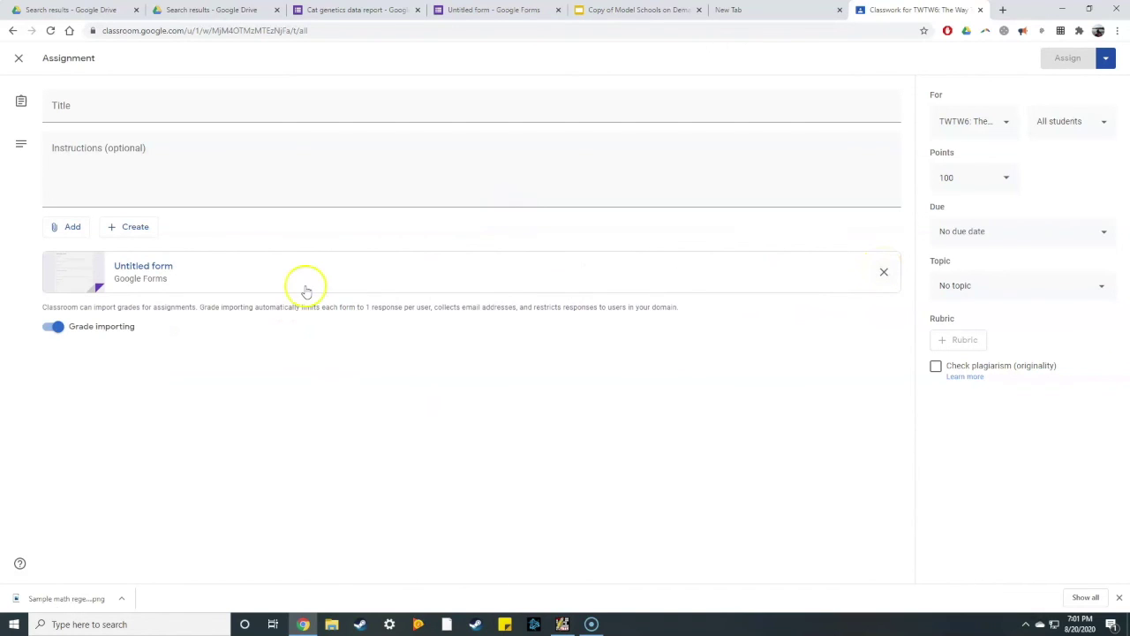
Step: Set the assignment's points to 2 and leave it without a due date
left_click(996, 186)
left_click_drag(963, 185, 927, 186)
key("BackSpace")
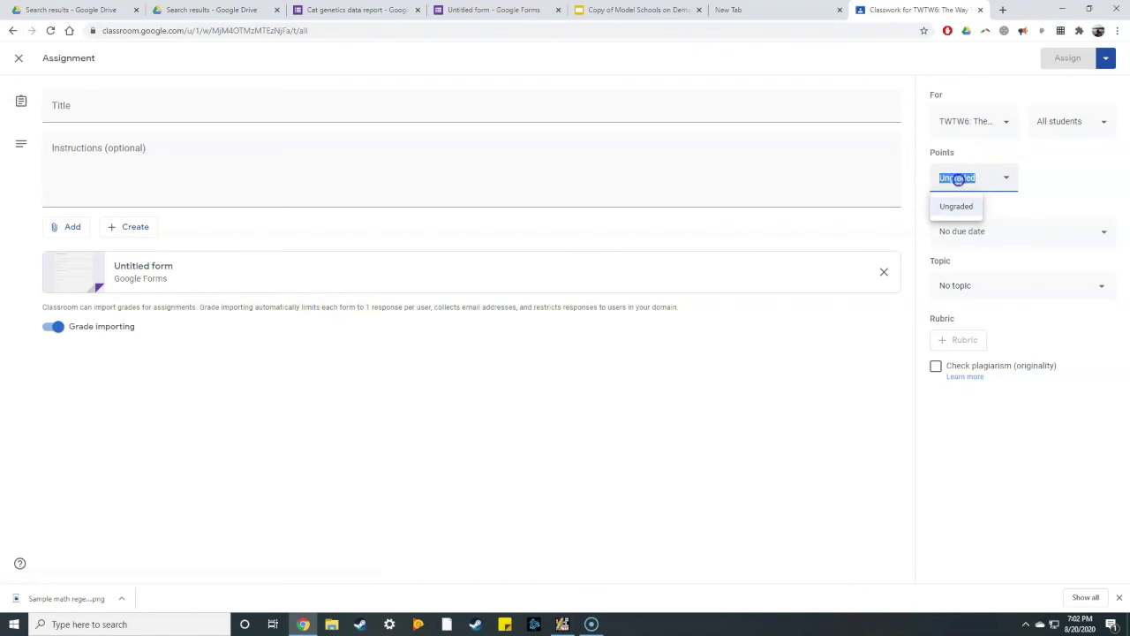
type("100")
key("BackSpace")
key("BackSpace")
key("BackSpace")
type("2")
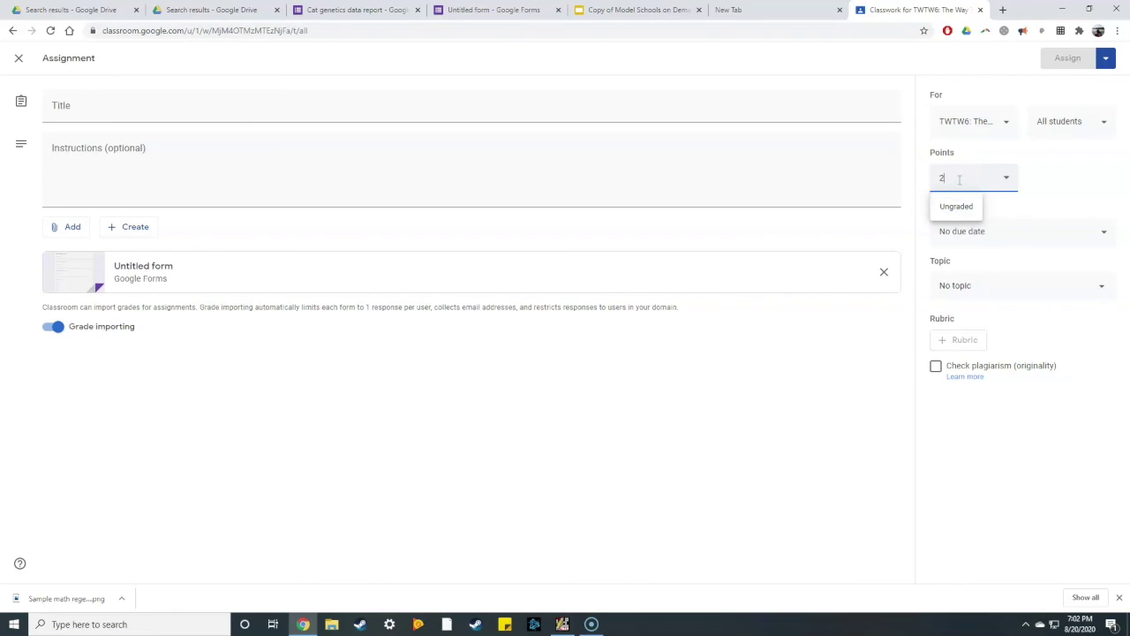
left_click(689, 437)
left_click(1001, 225)
left_click(1076, 206)
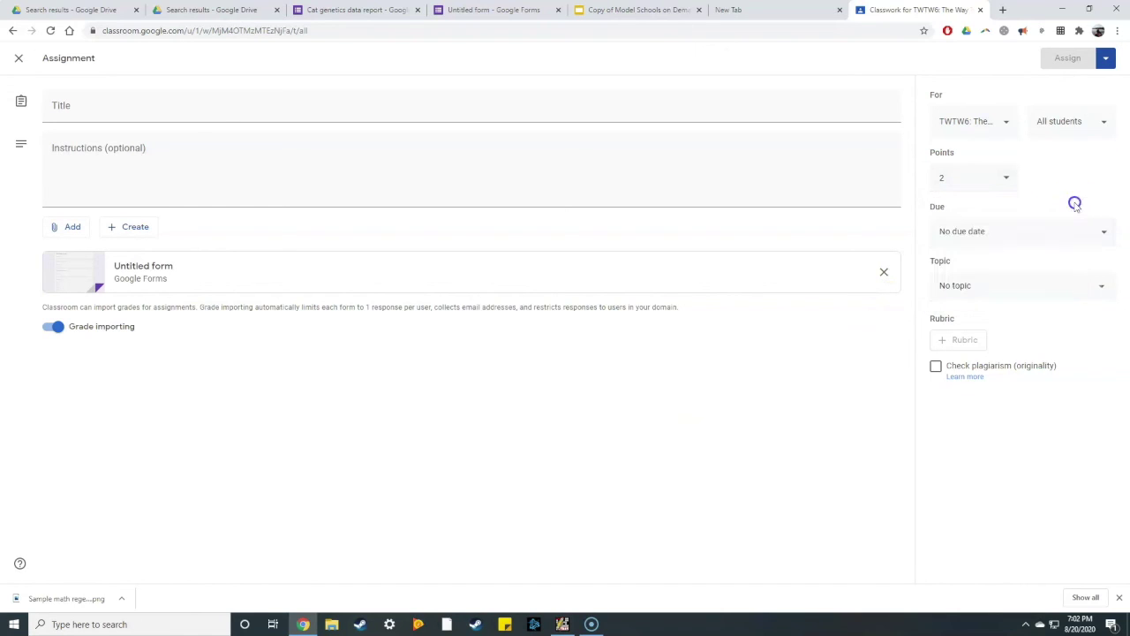
Step: Title the assignment "Sample quiz" and assign it to the class
left_click(121, 113)
type("Sample quiz")
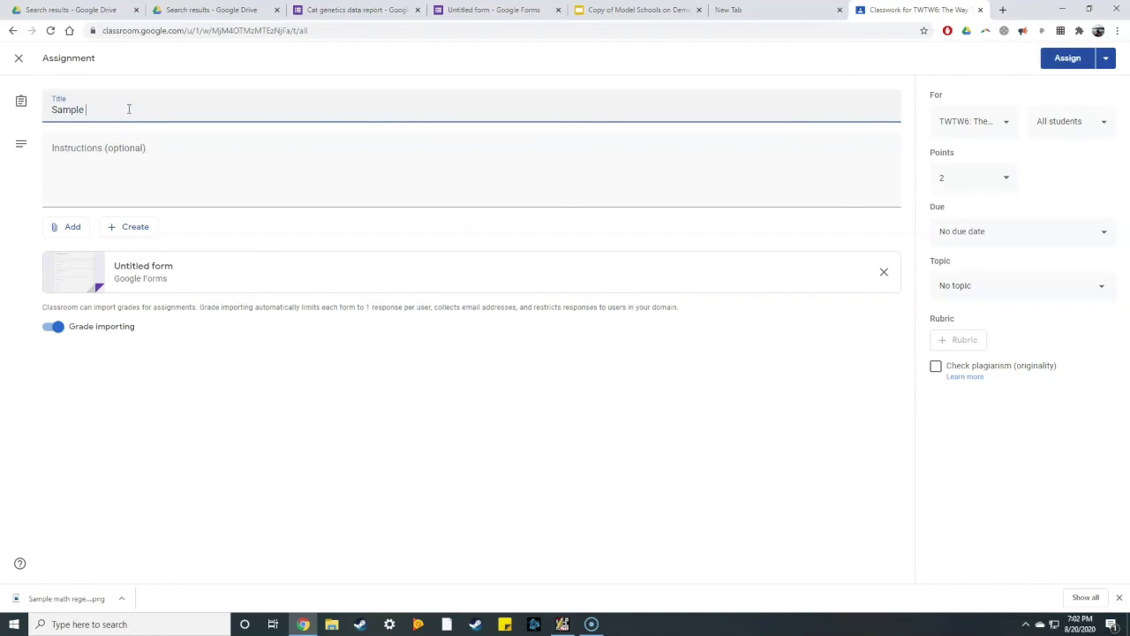
left_click(1078, 62)
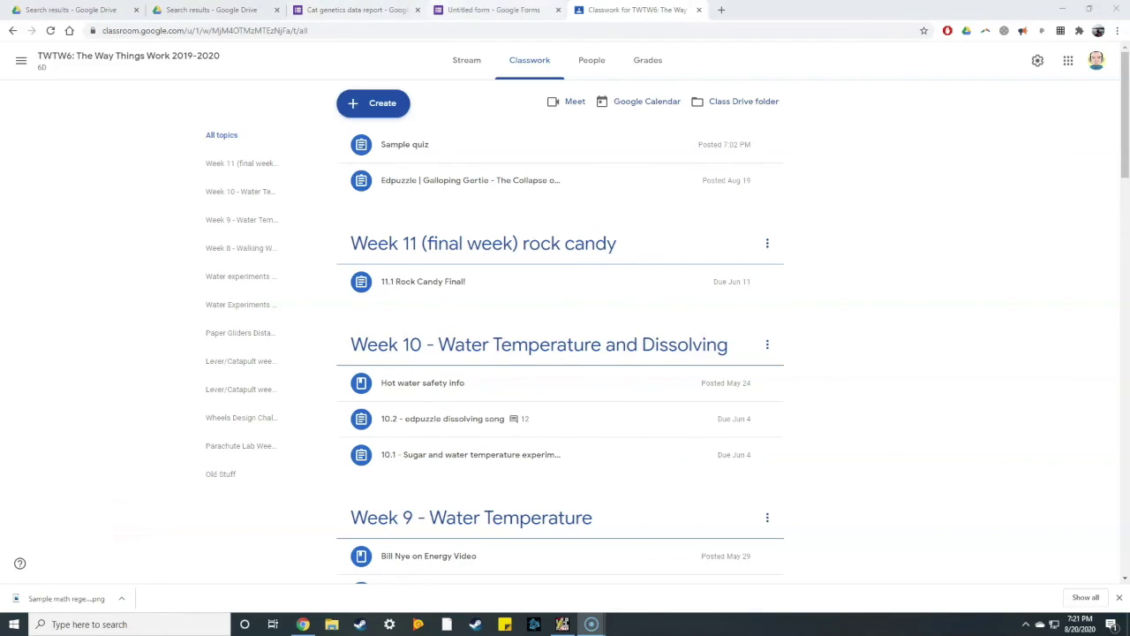
Step: Return to the Sample quiz form, view its sending options by email and by link with a shortened URL, and close them without sending
left_click(454, 10)
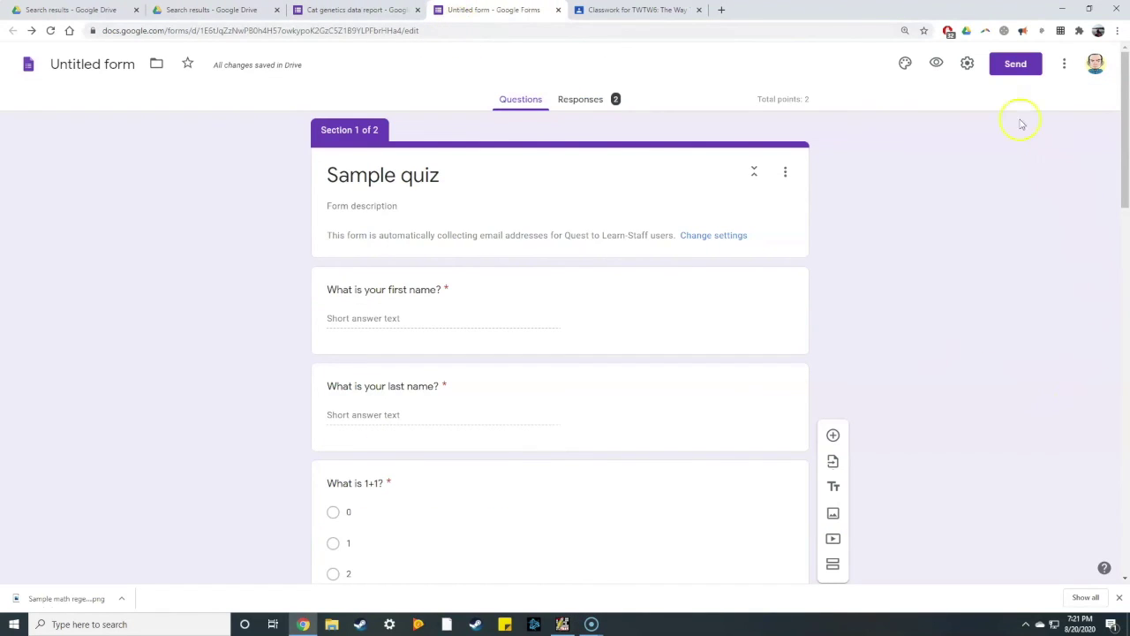
left_click(1023, 74)
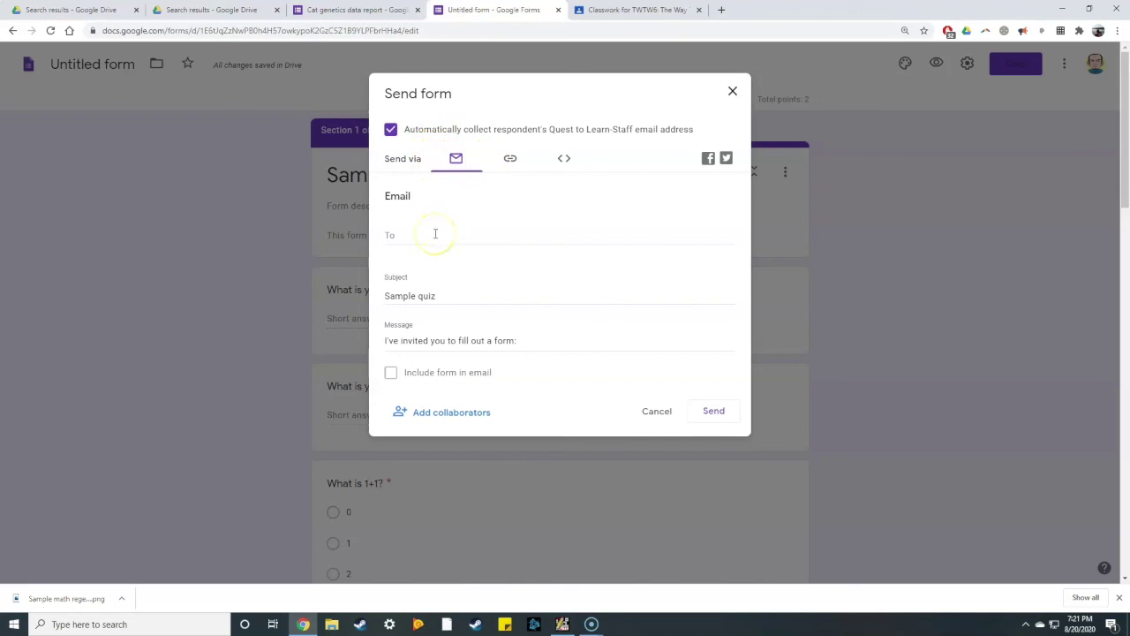
left_click(508, 160)
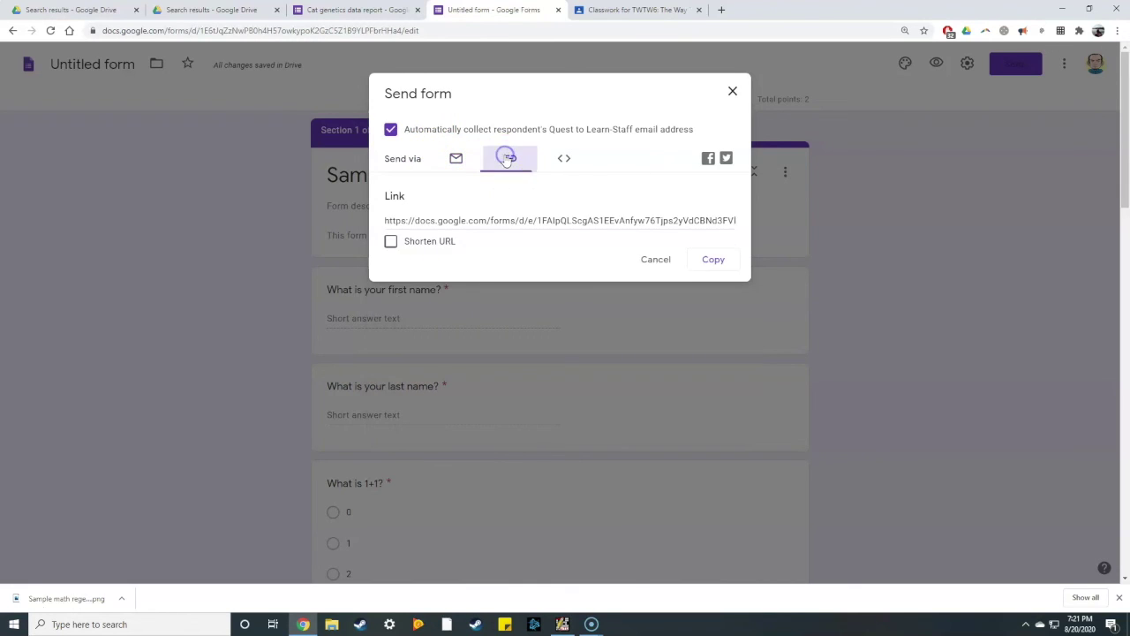
left_click(518, 162)
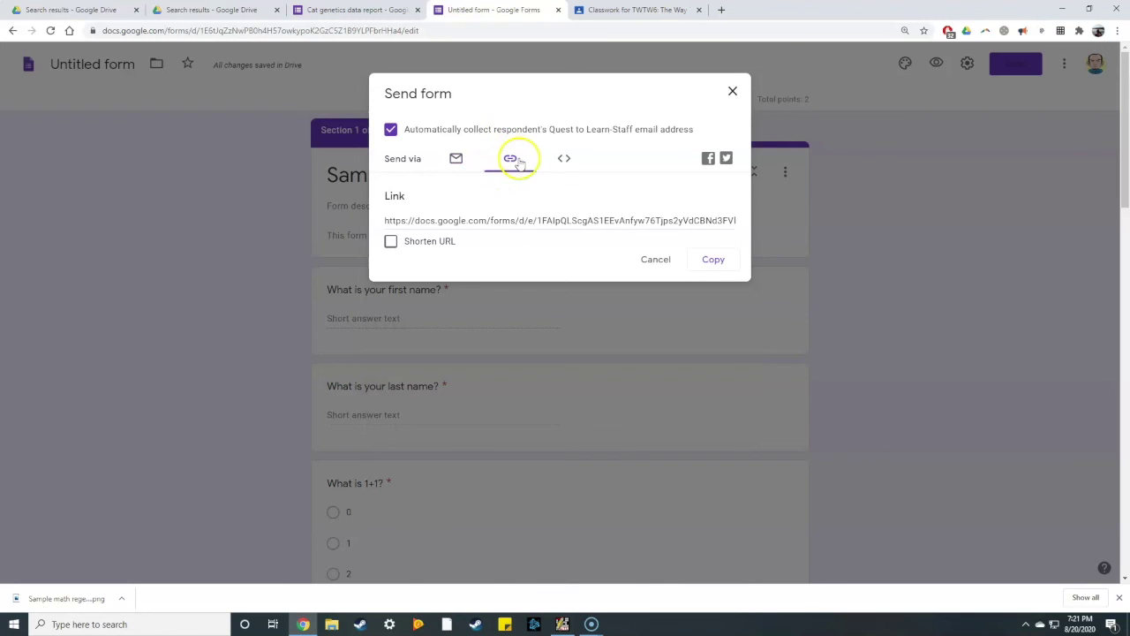
left_click(434, 243)
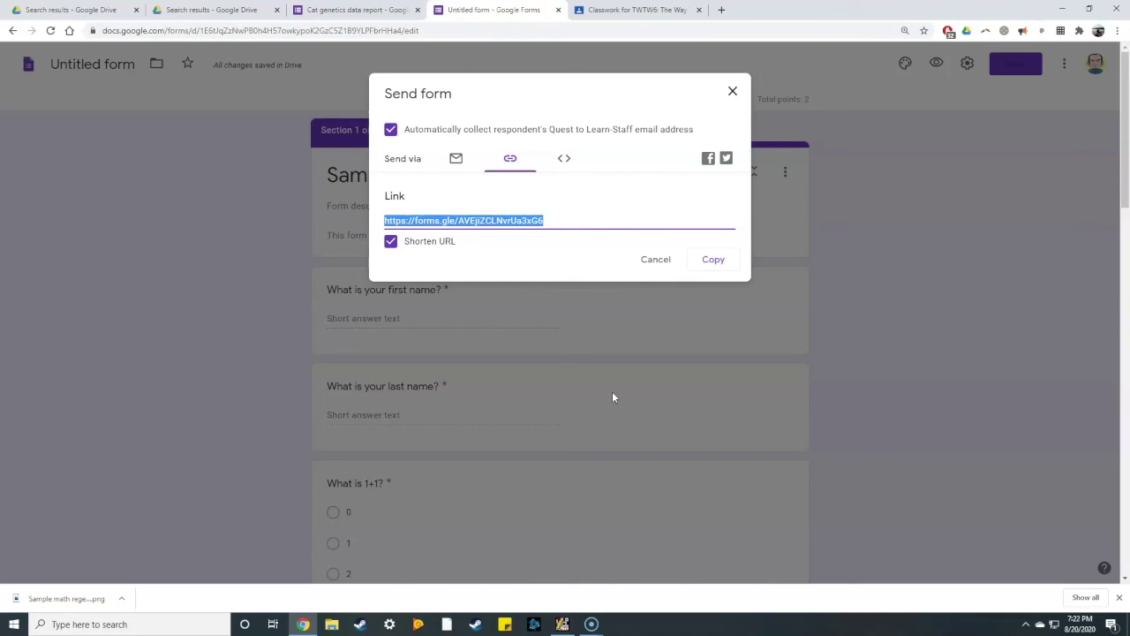
left_click(655, 259)
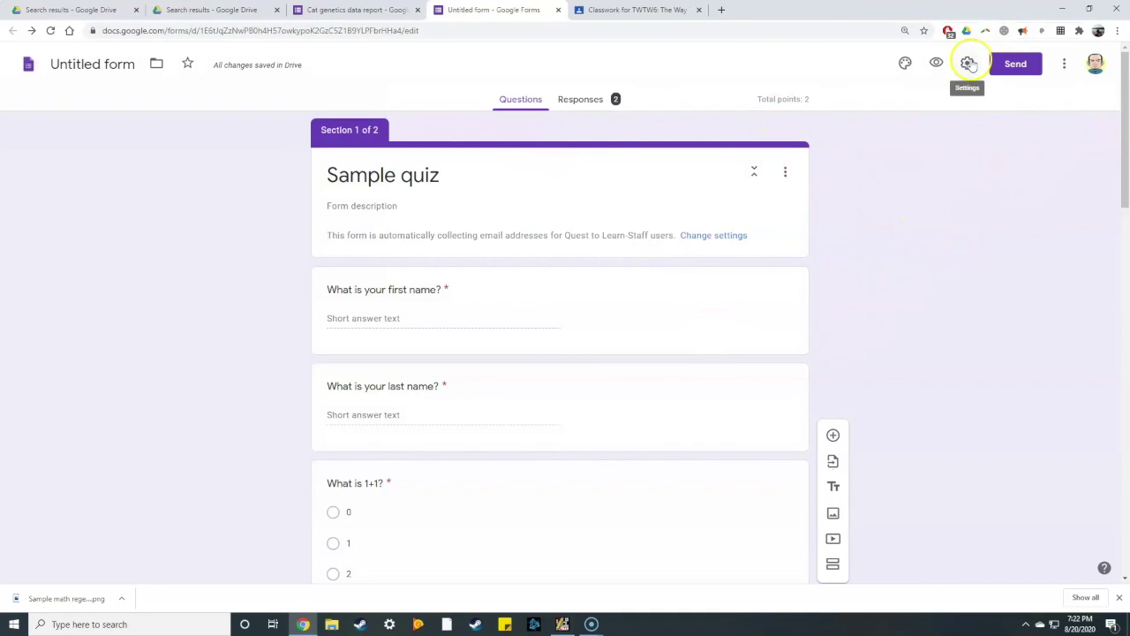
Step: View the form's collaborator settings for adding editors and close them without adding anyone
left_click(1065, 68)
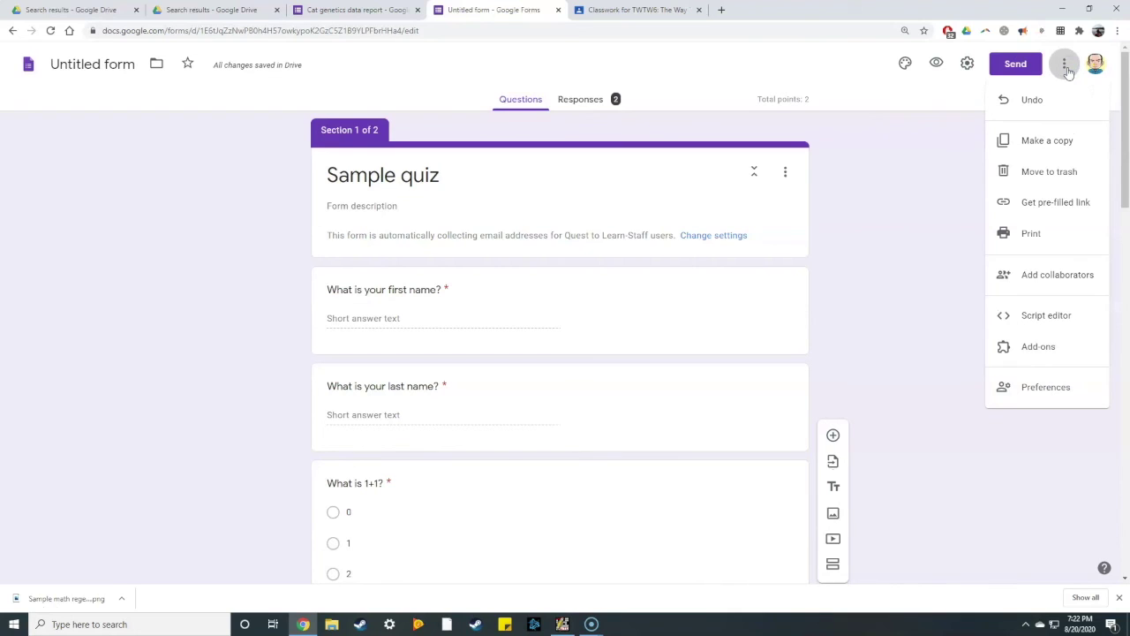
left_click(1006, 277)
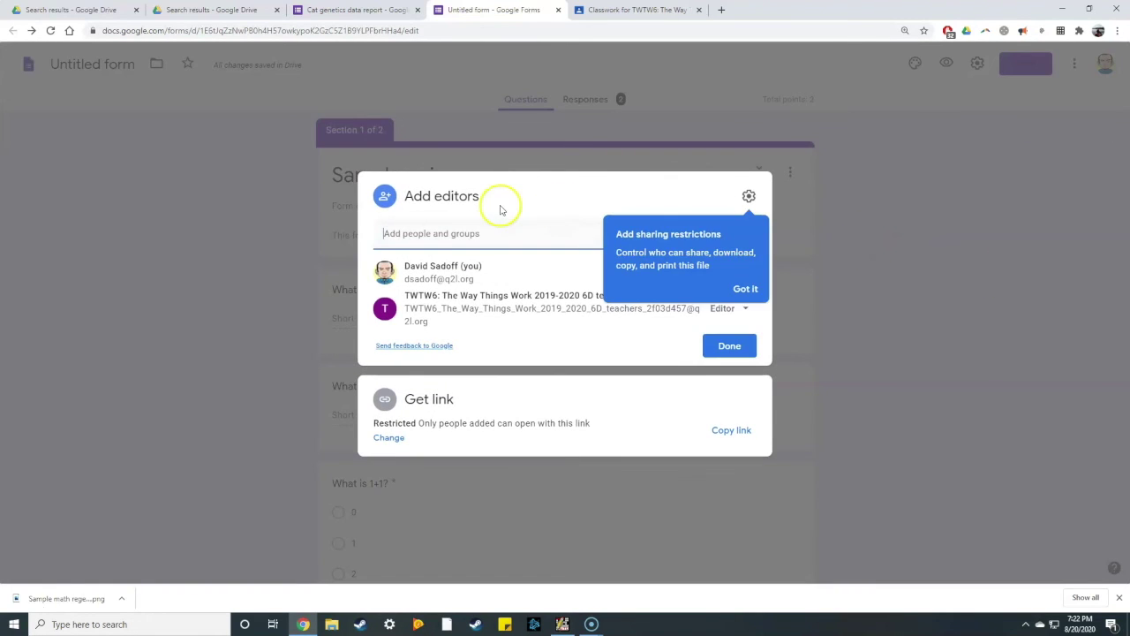
left_click(472, 232)
left_click(506, 206)
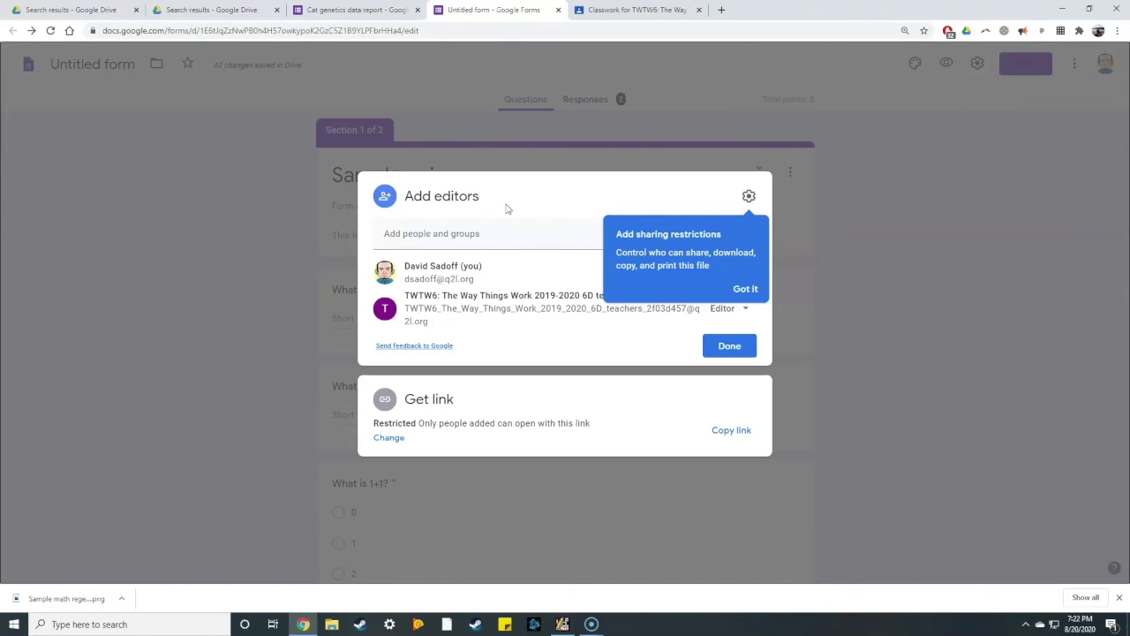
left_click(752, 345)
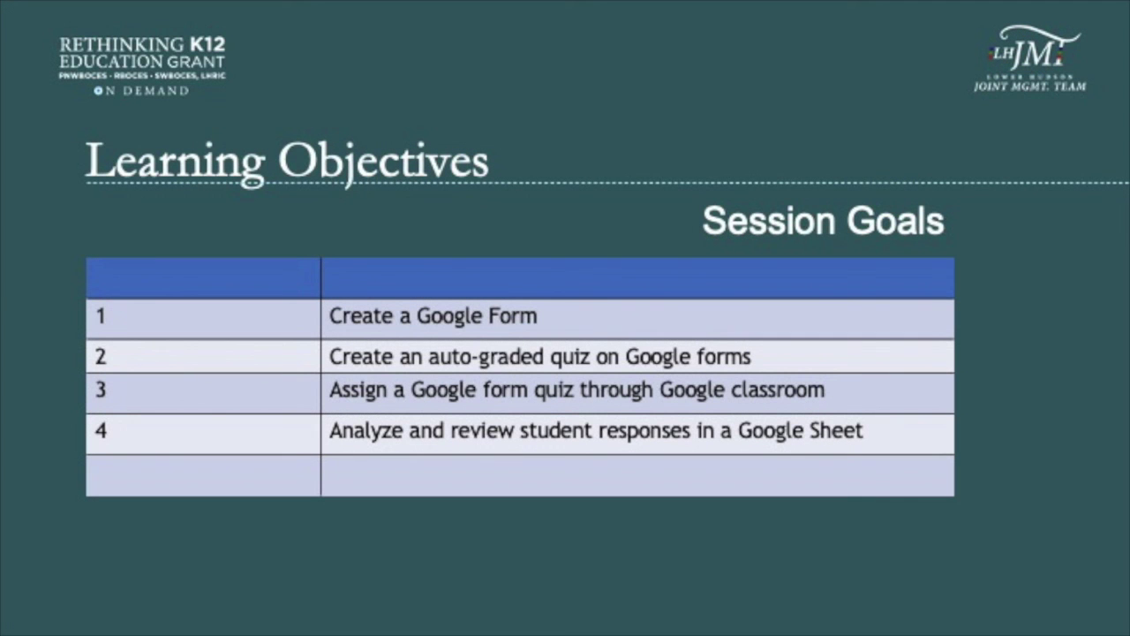